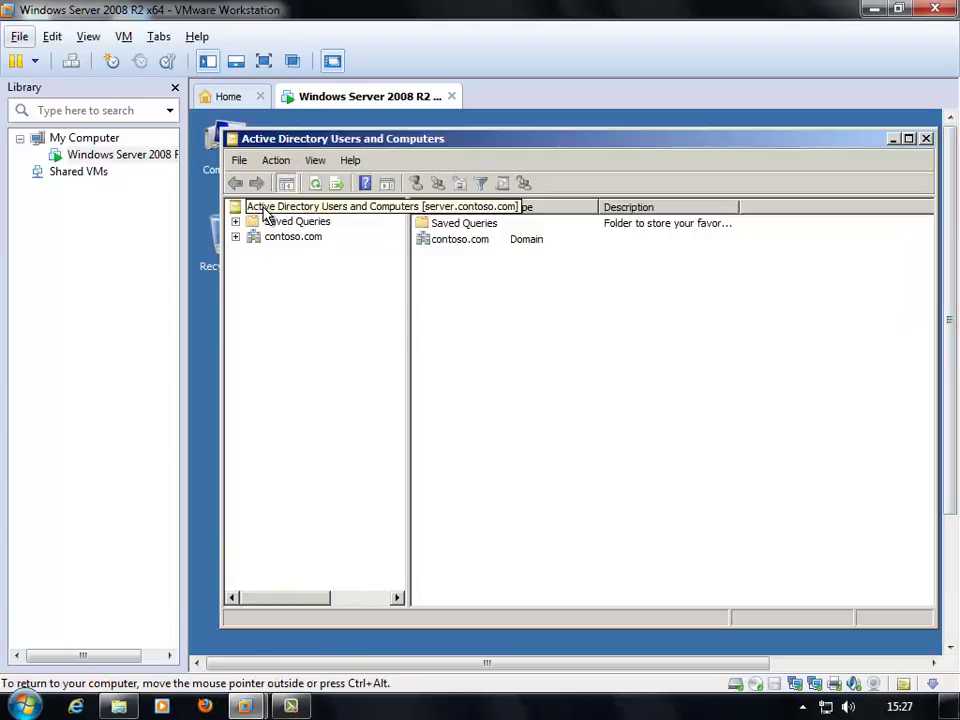
Step: Expand contoso.com in Active Directory Users and Computers and launch the DHCP console from Administrative Tools
{"action": "left_click", "coordinate": [235, 237]}
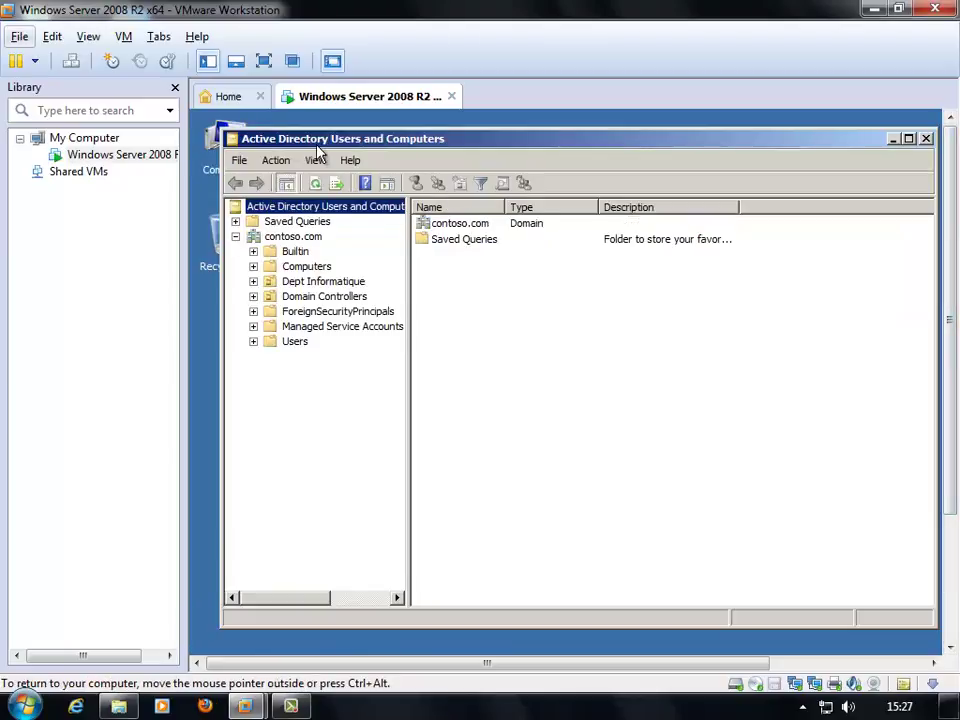
{"action": "double_click", "coordinate": [690, 140]}
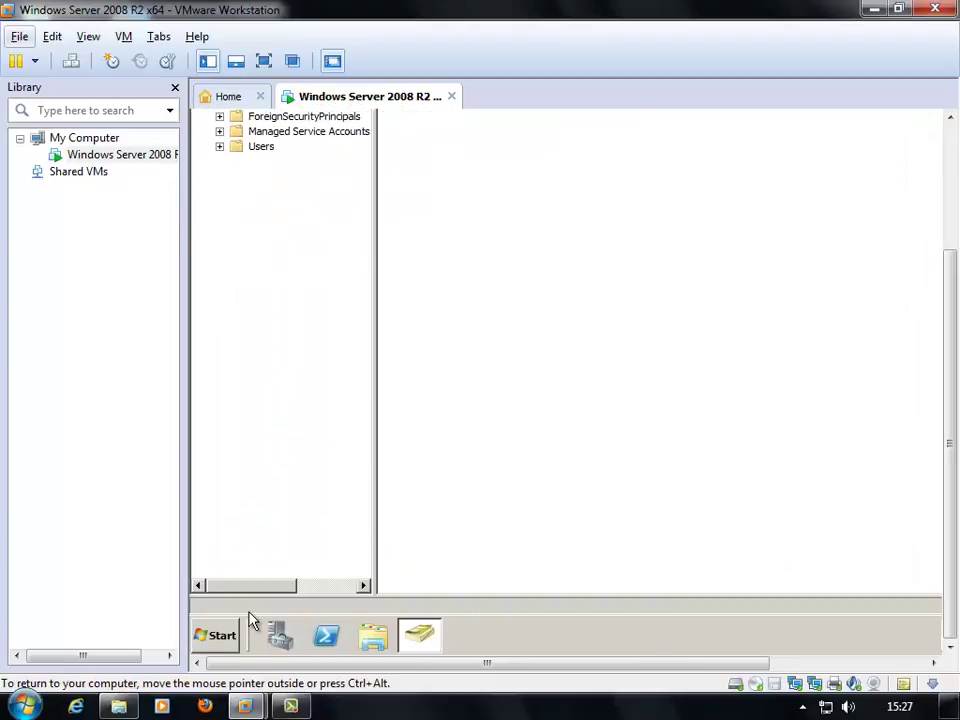
{"action": "left_click", "coordinate": [212, 635]}
{"action": "mouse_move", "coordinate": [513, 478]}
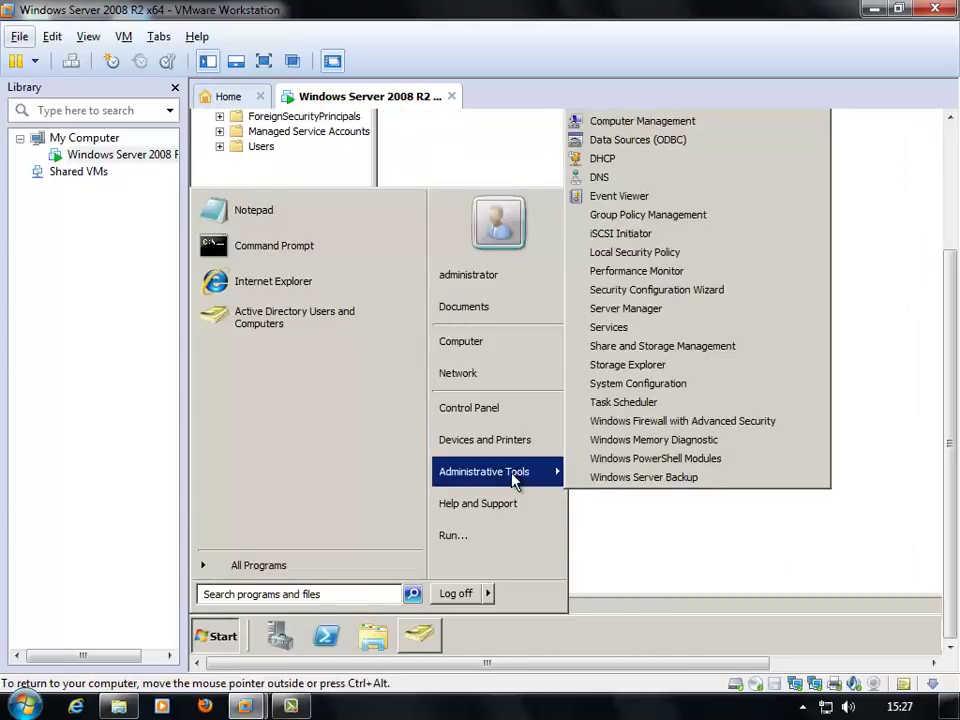
{"action": "left_click", "coordinate": [671, 160]}
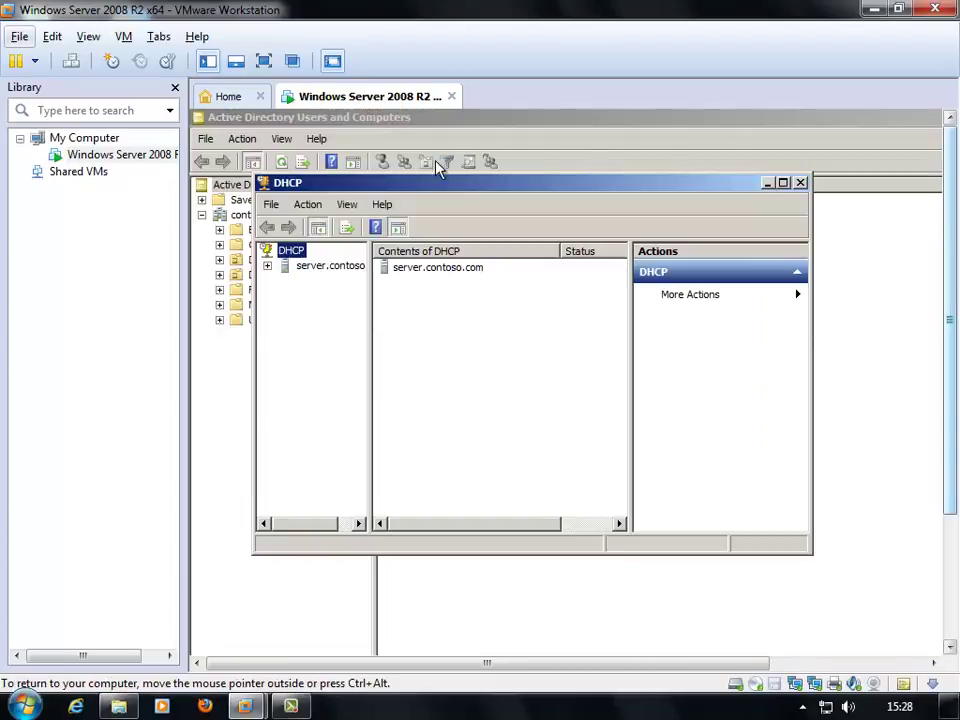
Step: Expand server > IPv4 > scope 192.168.1.0 and view its 192.168.1.30–192.168.1.254 address pool
{"action": "double_click", "coordinate": [375, 184]}
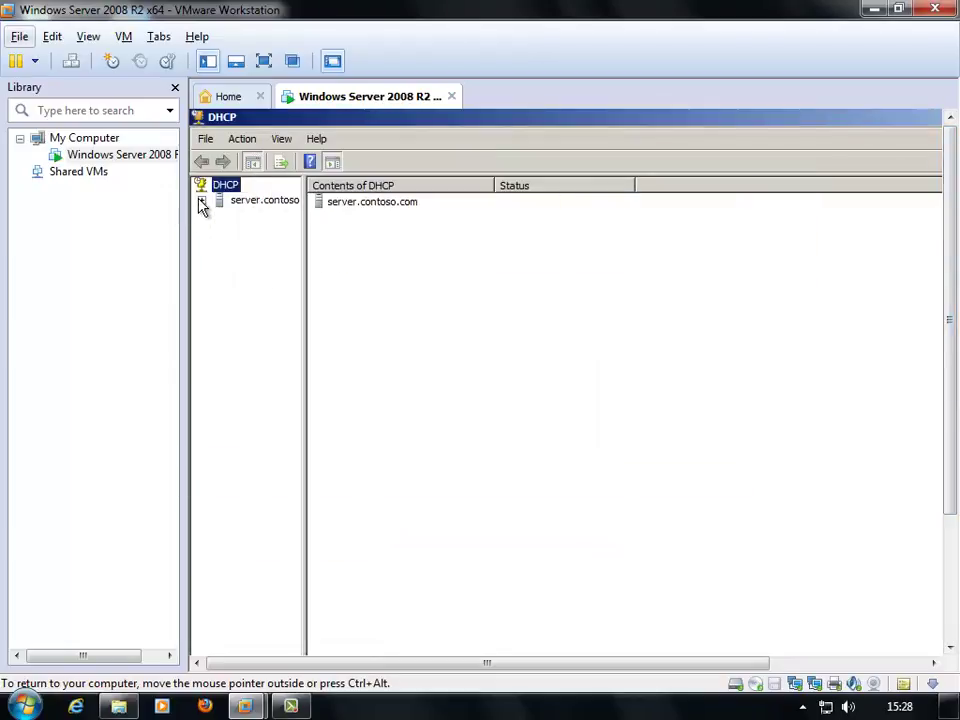
{"action": "left_click", "coordinate": [201, 200]}
{"action": "left_click", "coordinate": [219, 215]}
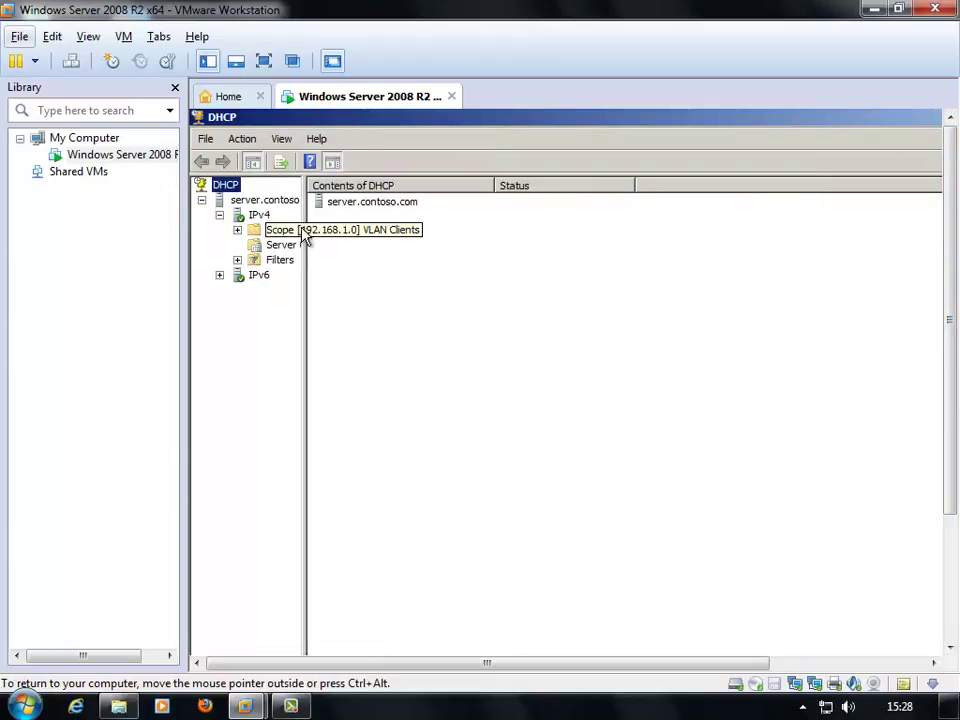
{"action": "left_click", "coordinate": [292, 236]}
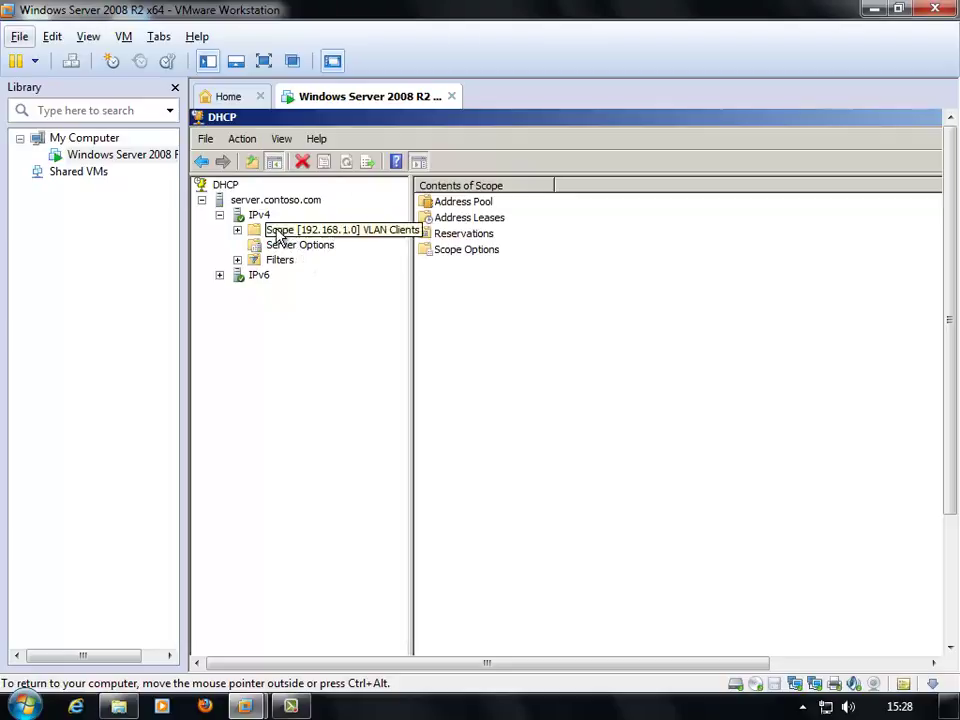
{"action": "double_click", "coordinate": [252, 230]}
{"action": "left_click", "coordinate": [312, 246]}
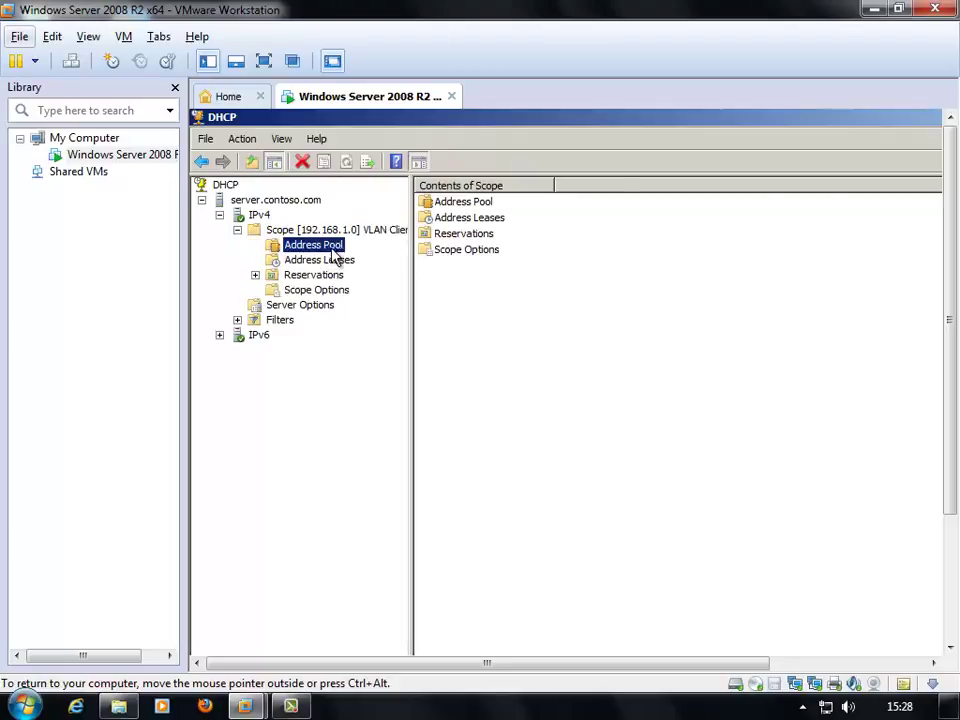
{"action": "left_click", "coordinate": [482, 205]}
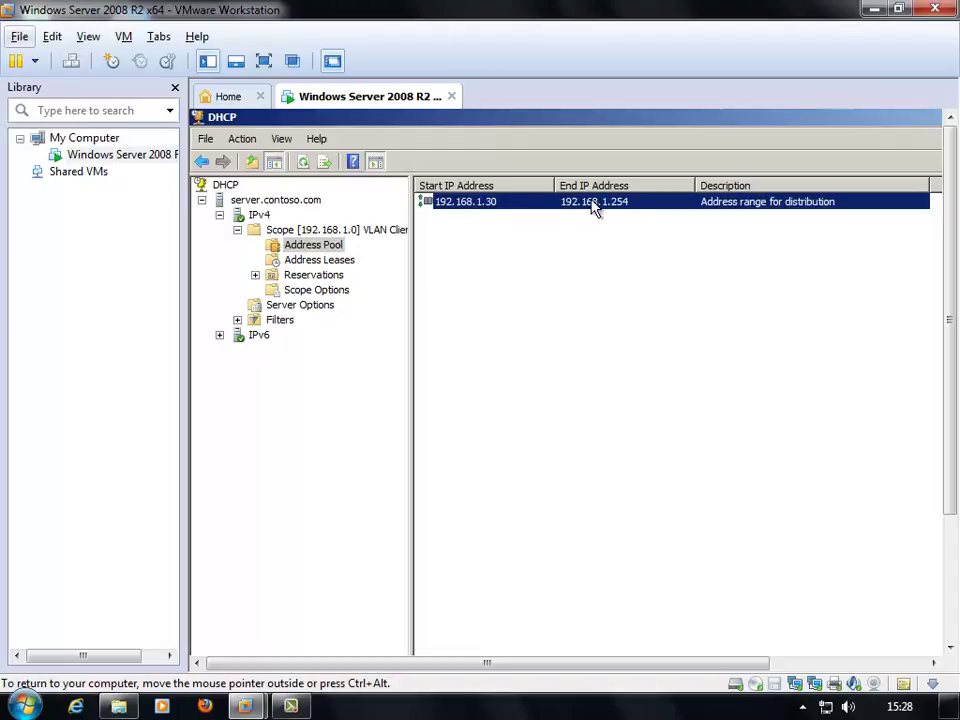
{"action": "left_click", "coordinate": [655, 245]}
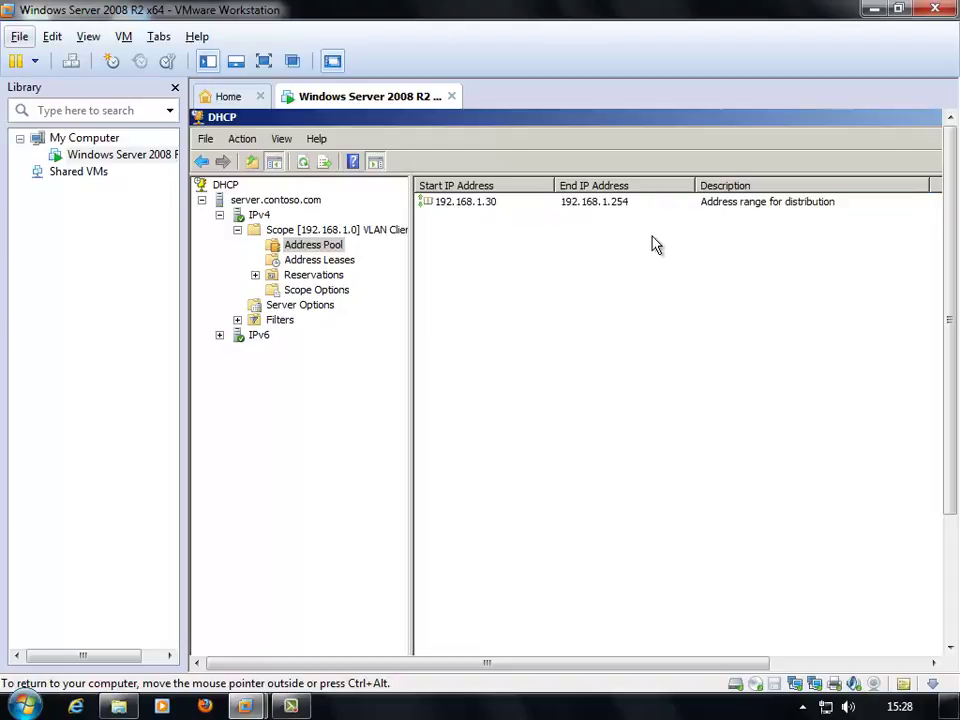
{"action": "left_click", "coordinate": [122, 158]}
{"action": "right_click", "coordinate": [124, 160]}
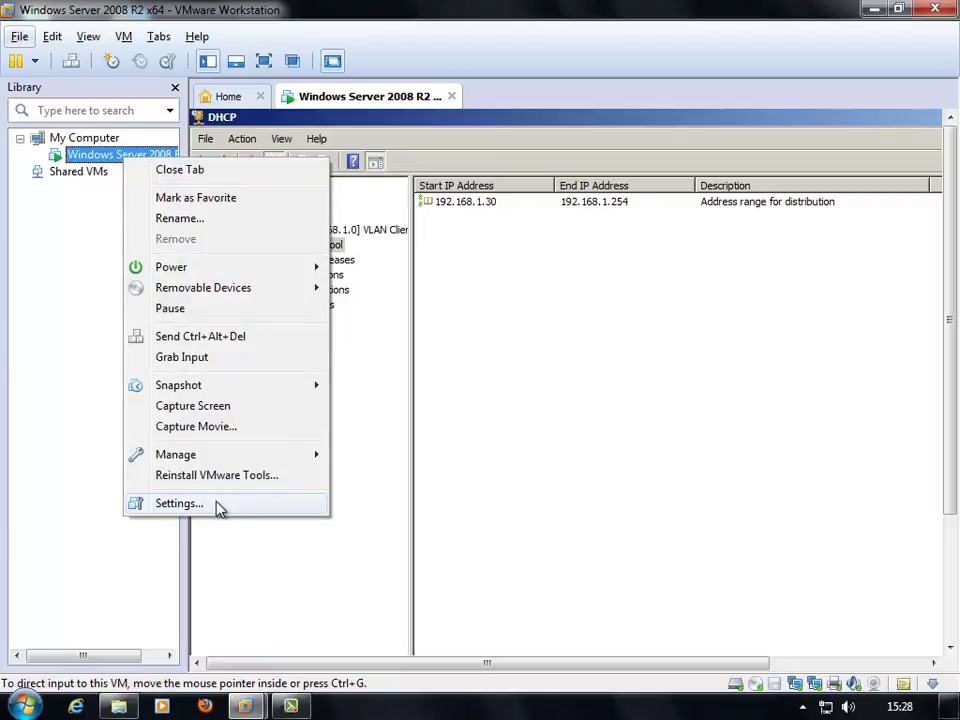
{"action": "left_click", "coordinate": [220, 504]}
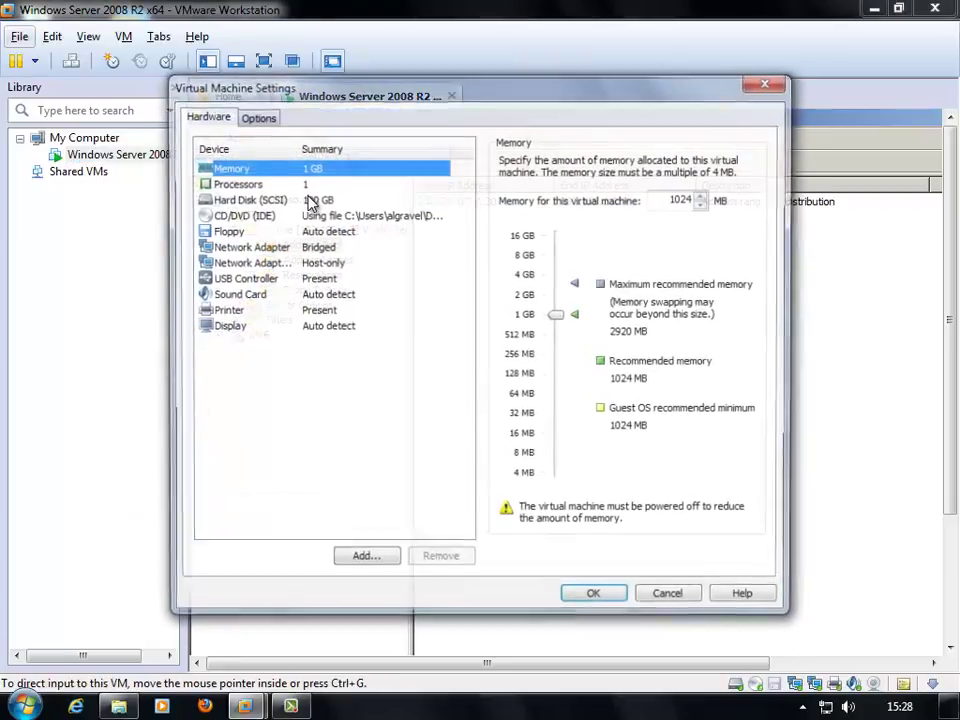
{"action": "left_click", "coordinate": [326, 253]}
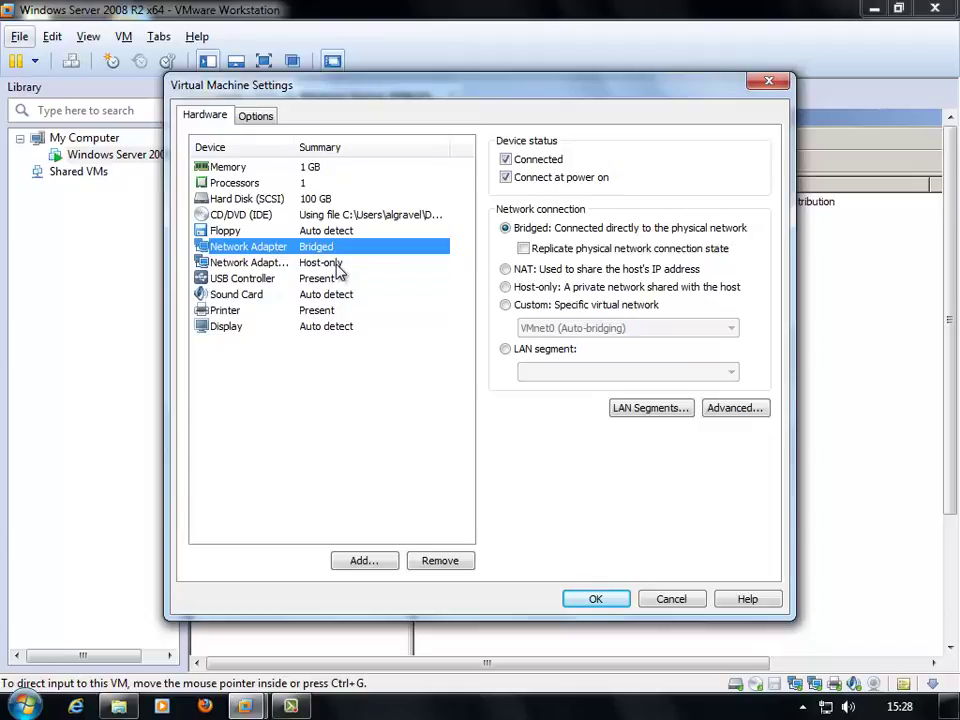
{"action": "left_click", "coordinate": [337, 268]}
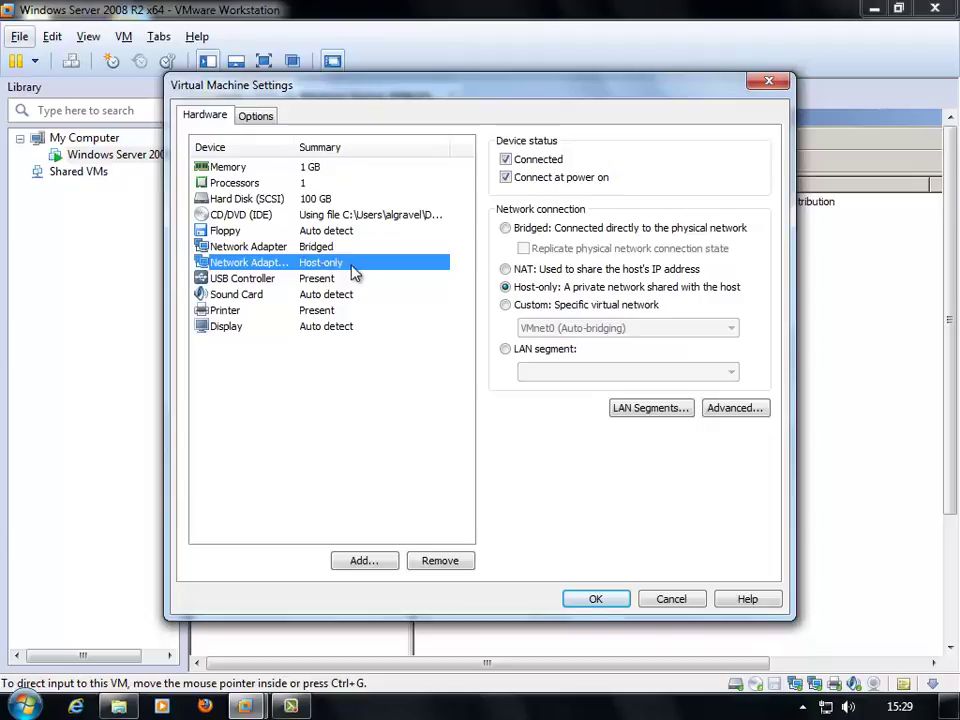
{"action": "left_click", "coordinate": [668, 600]}
{"action": "left_click", "coordinate": [20, 37]}
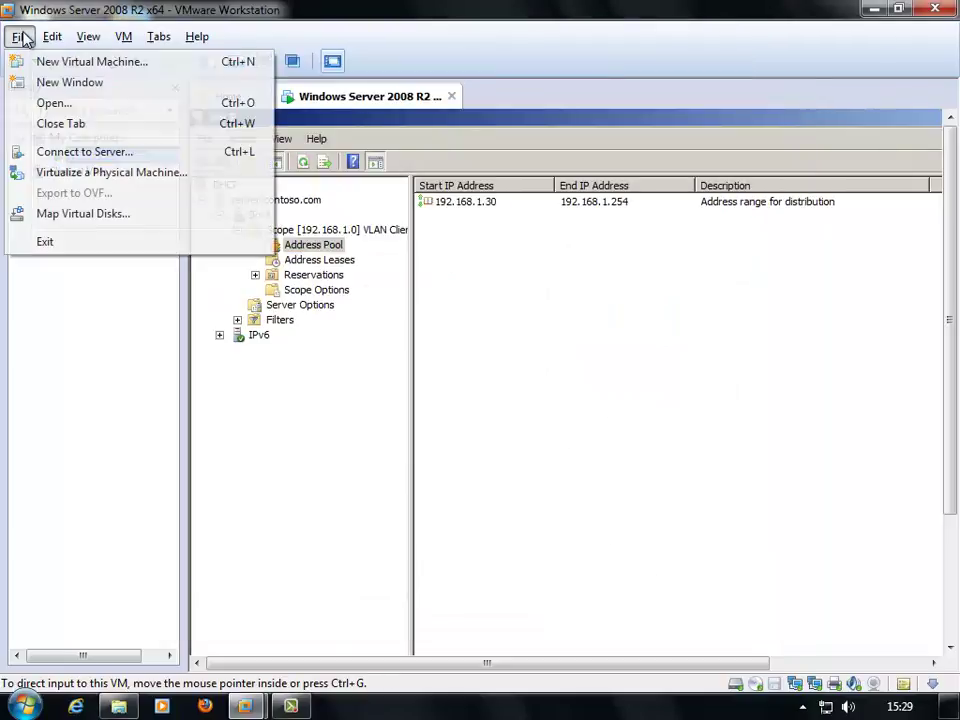
Step: Start a custom new virtual machine, installing the OS later, with Windows 7 x64 as guest
{"action": "left_click", "coordinate": [60, 62]}
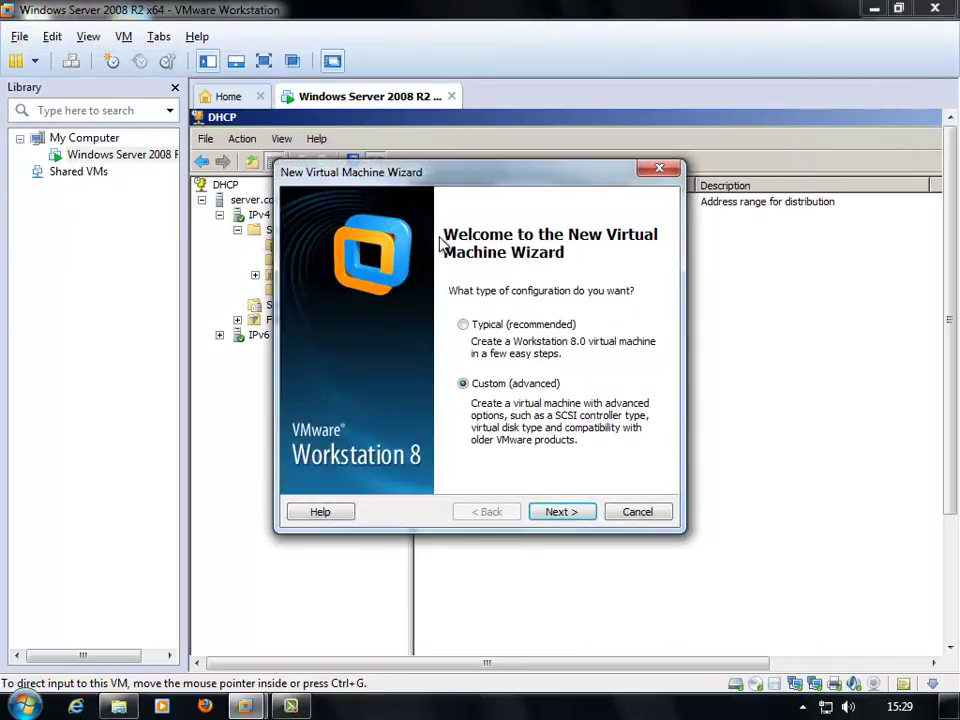
{"action": "left_click", "coordinate": [578, 512]}
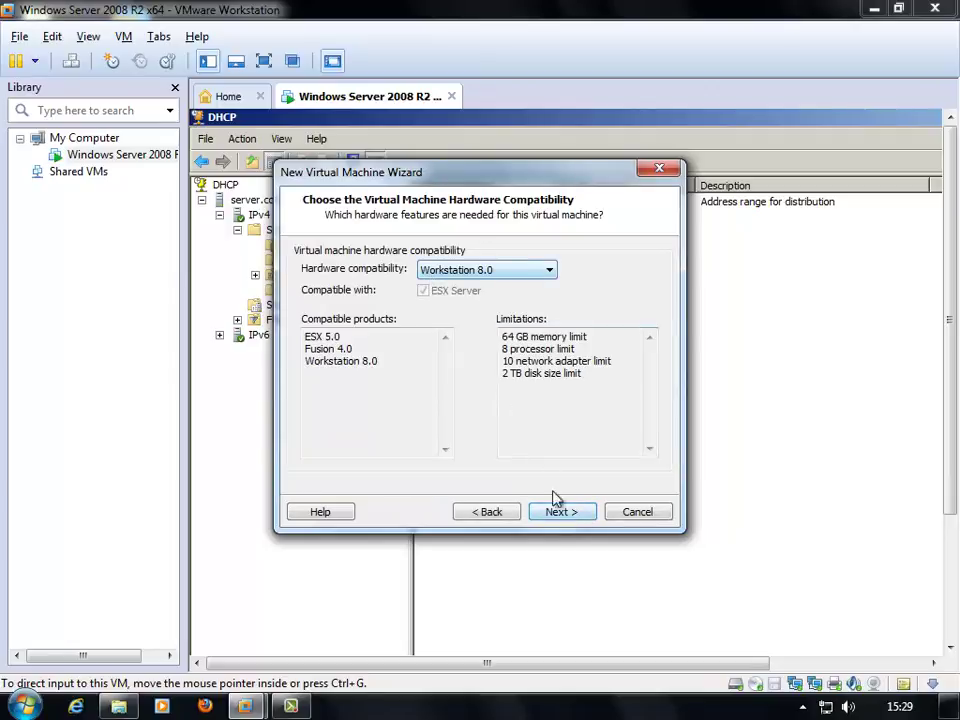
{"action": "left_click", "coordinate": [579, 513]}
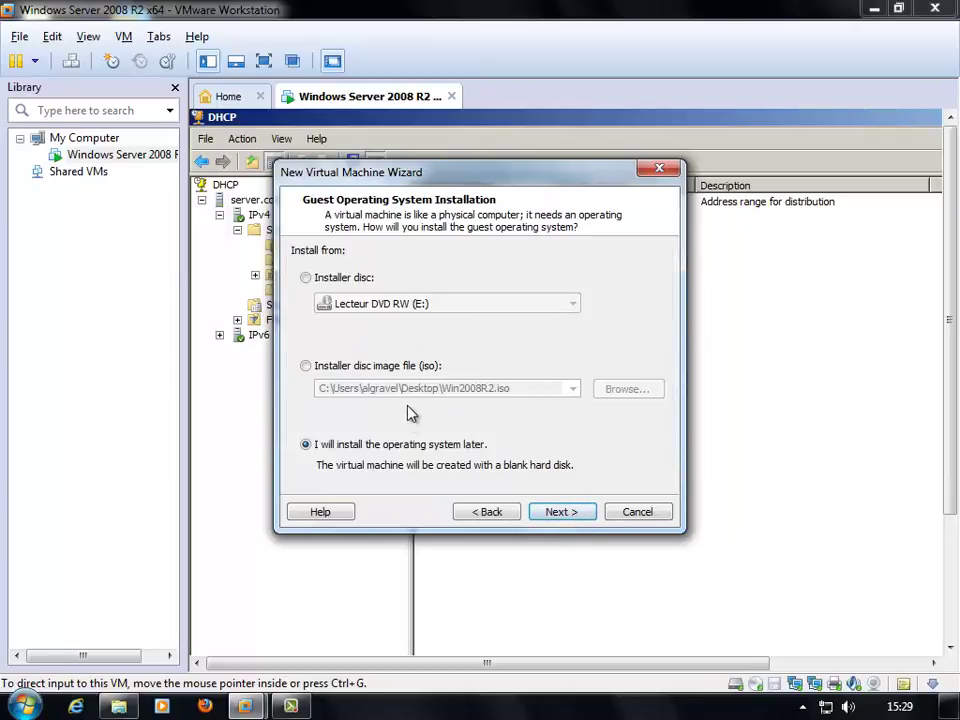
{"action": "left_click", "coordinate": [580, 513]}
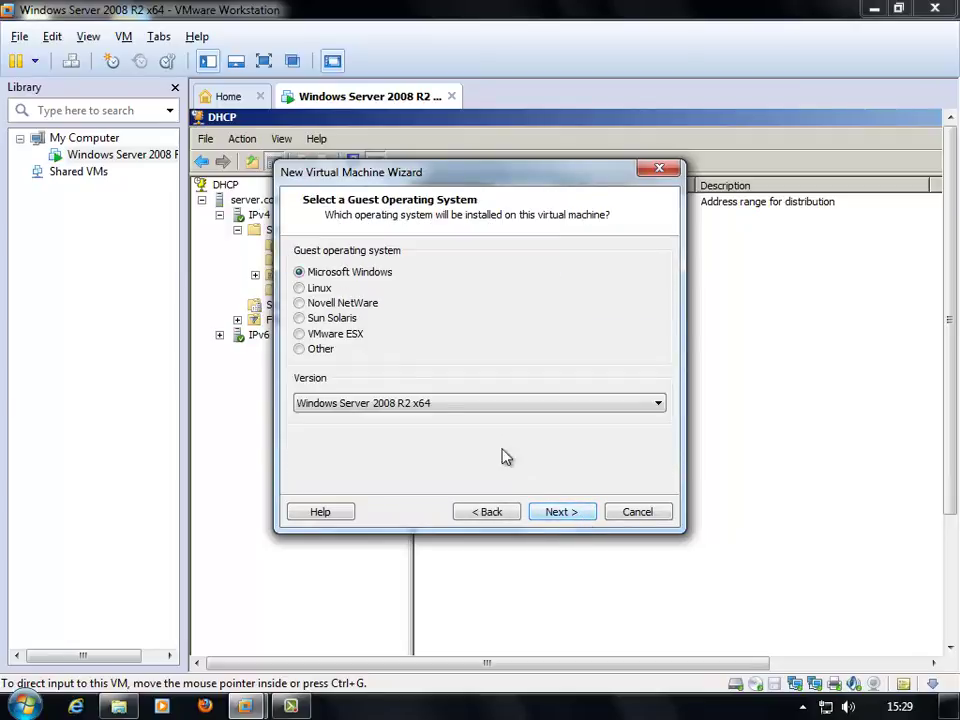
{"action": "left_click", "coordinate": [408, 403]}
{"action": "scroll", "coordinate": [400, 425], "scroll_direction": "up", "scroll_amount": 1}
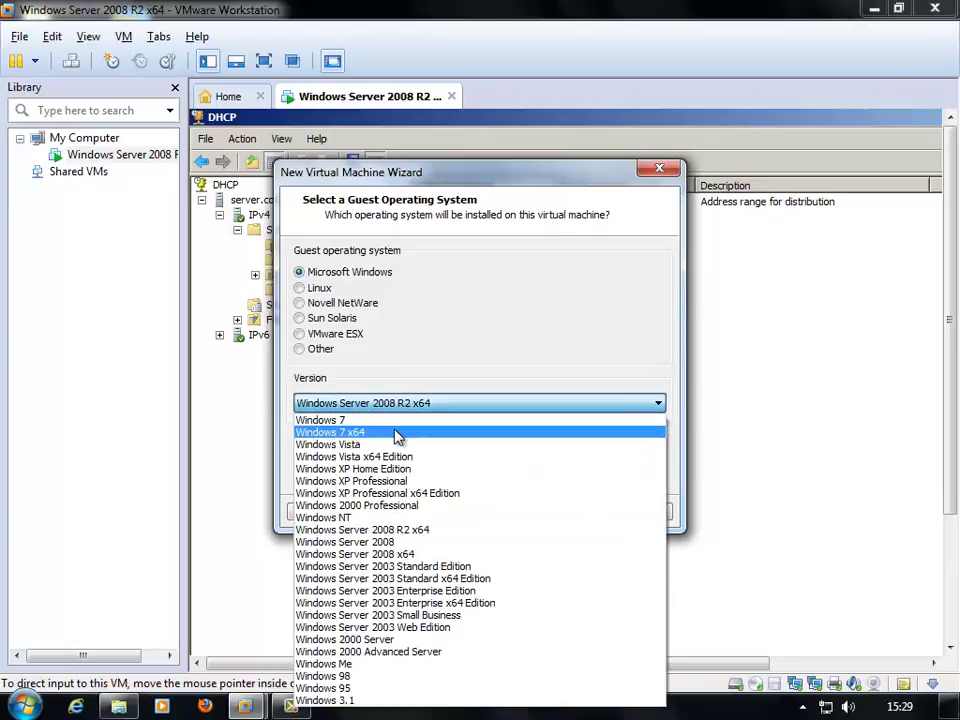
{"action": "left_click", "coordinate": [402, 434]}
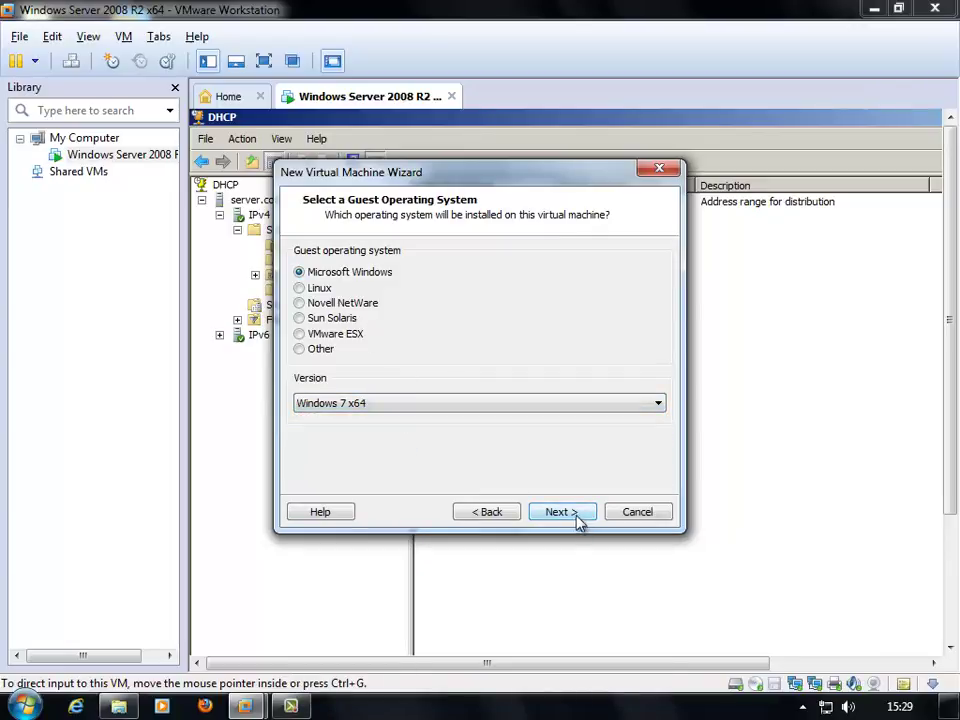
{"action": "left_click", "coordinate": [421, 405]}
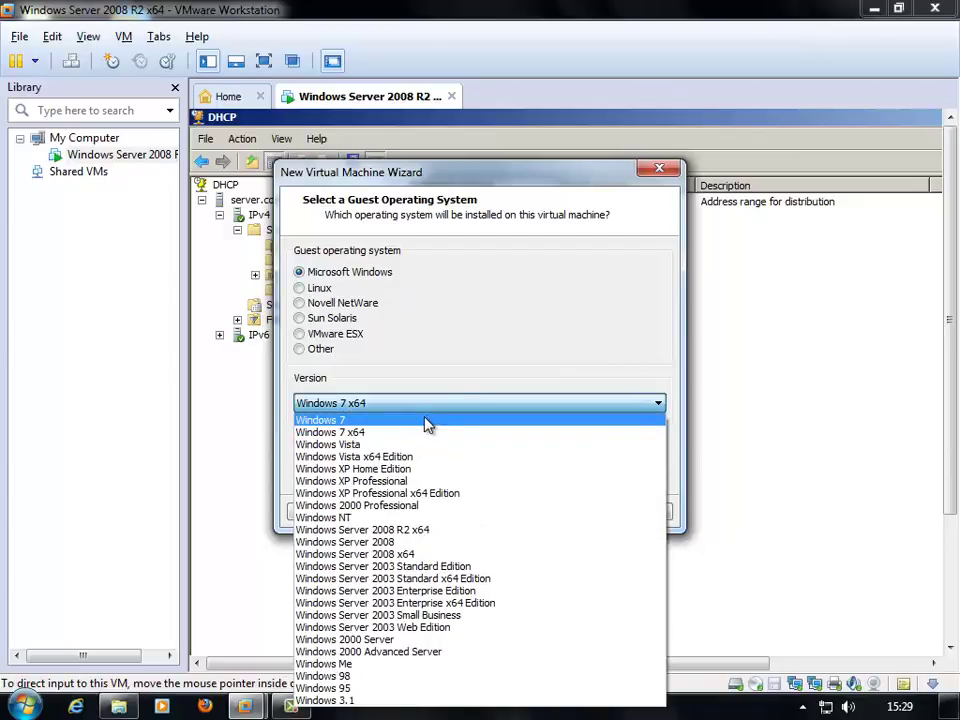
{"action": "left_click", "coordinate": [455, 402]}
{"action": "left_click", "coordinate": [556, 512]}
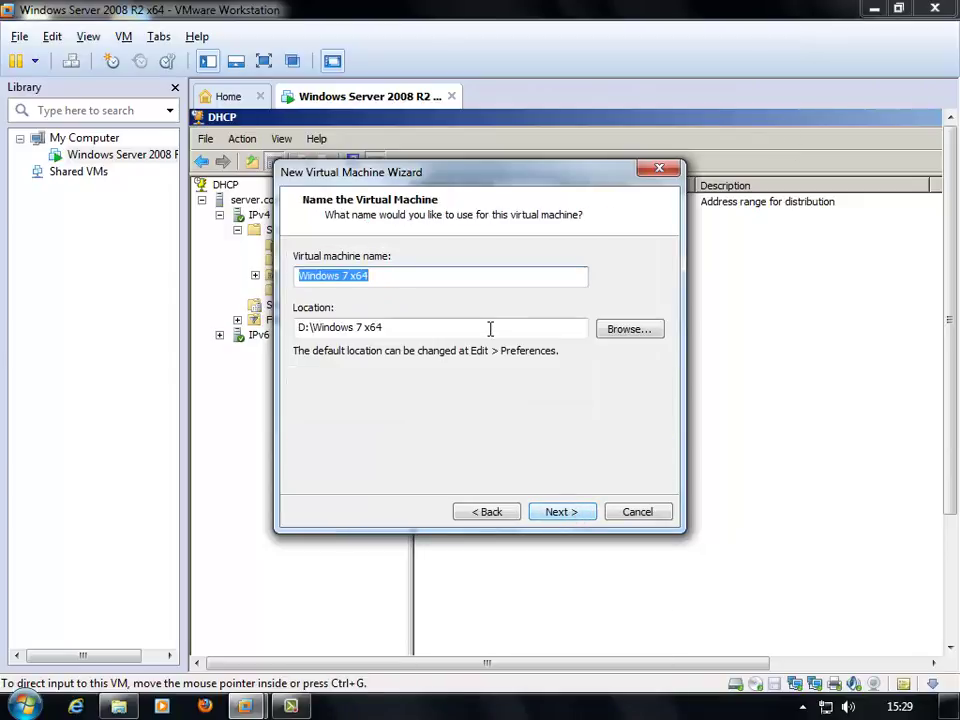
{"action": "left_click", "coordinate": [586, 515]}
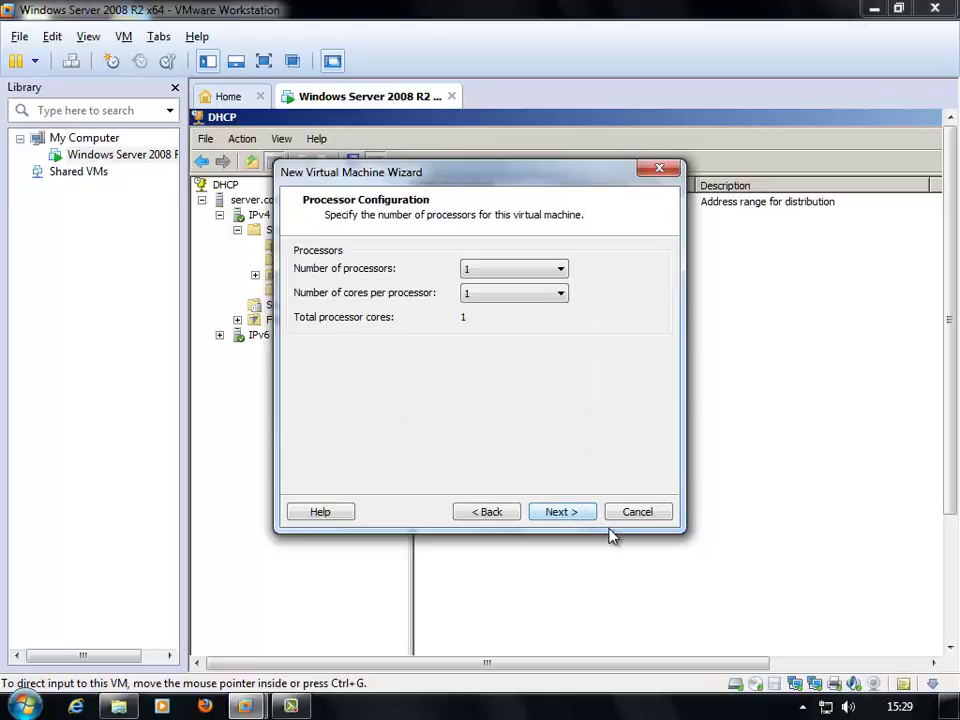
Step: Give it 1 processor, 1024 MB memory, host-only networking and a 60 GB single-file disk, then finish
{"action": "left_click", "coordinate": [585, 519]}
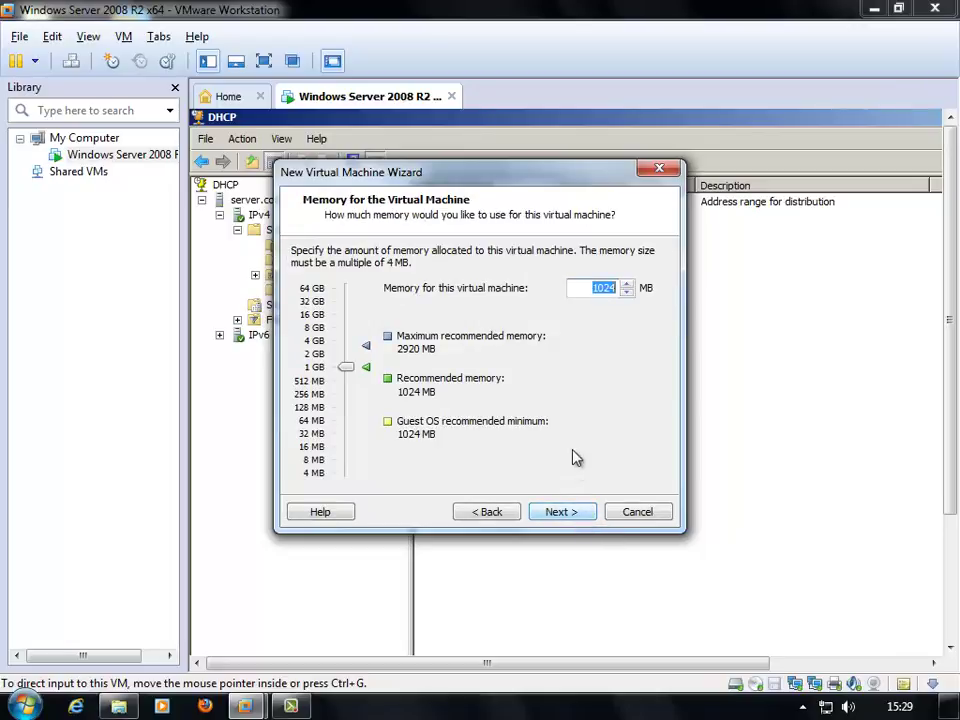
{"action": "left_click", "coordinate": [568, 518]}
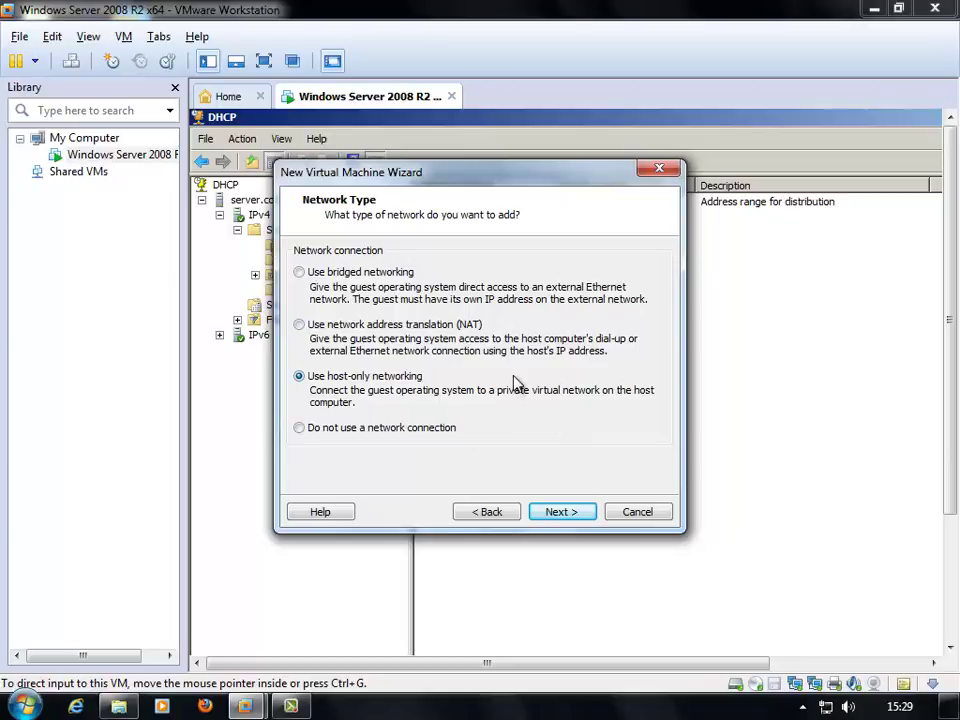
{"action": "left_click", "coordinate": [549, 514]}
{"action": "left_click", "coordinate": [549, 514]}
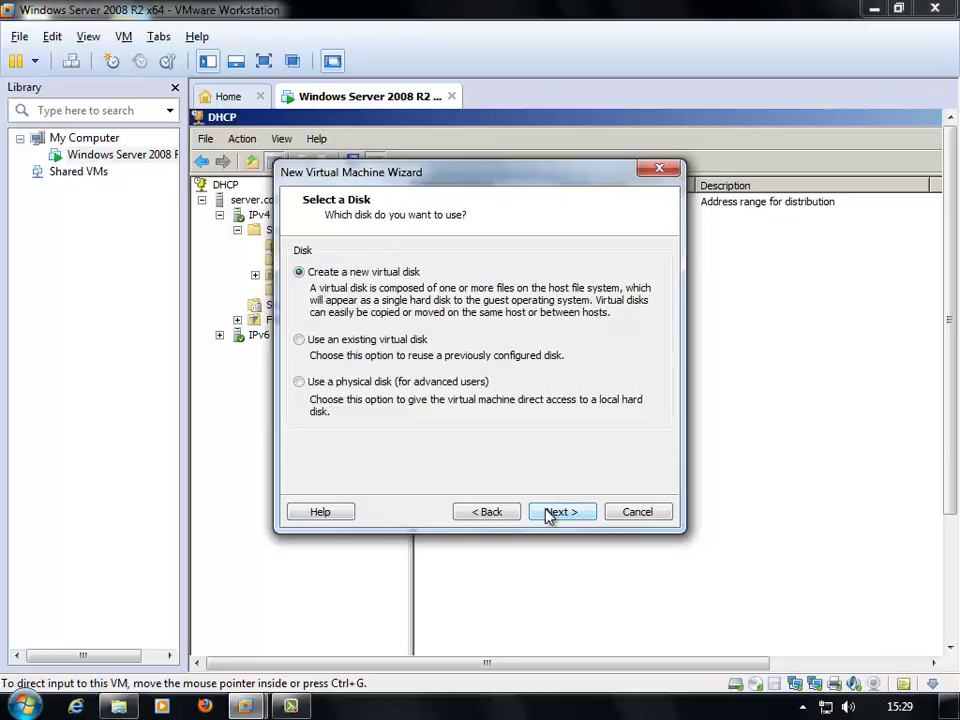
{"action": "left_click", "coordinate": [549, 514]}
{"action": "left_click", "coordinate": [549, 514]}
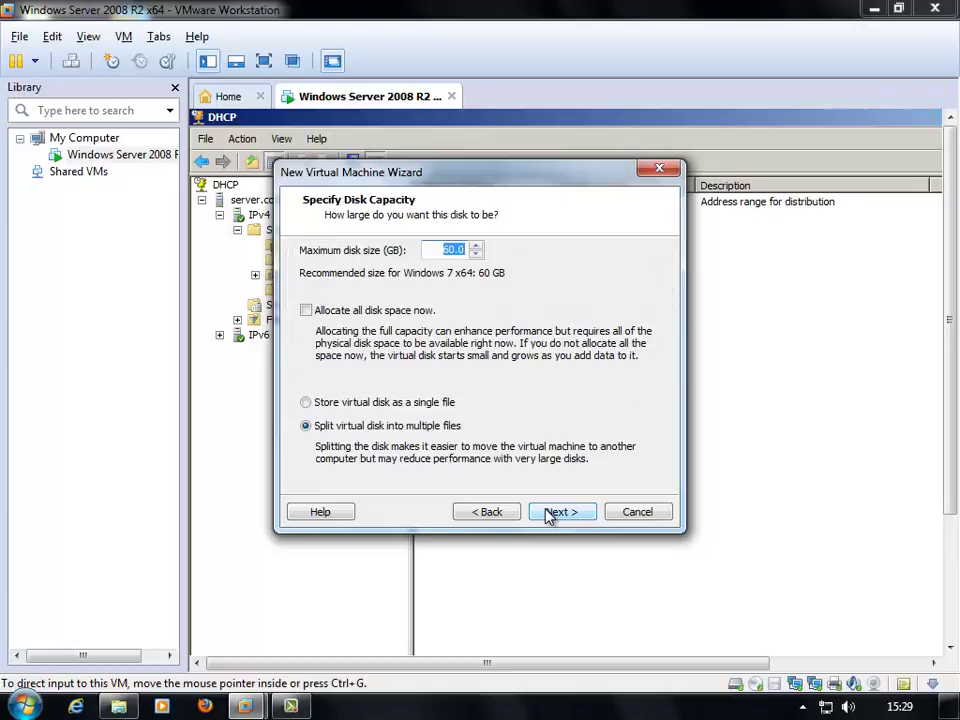
{"action": "left_click", "coordinate": [306, 402]}
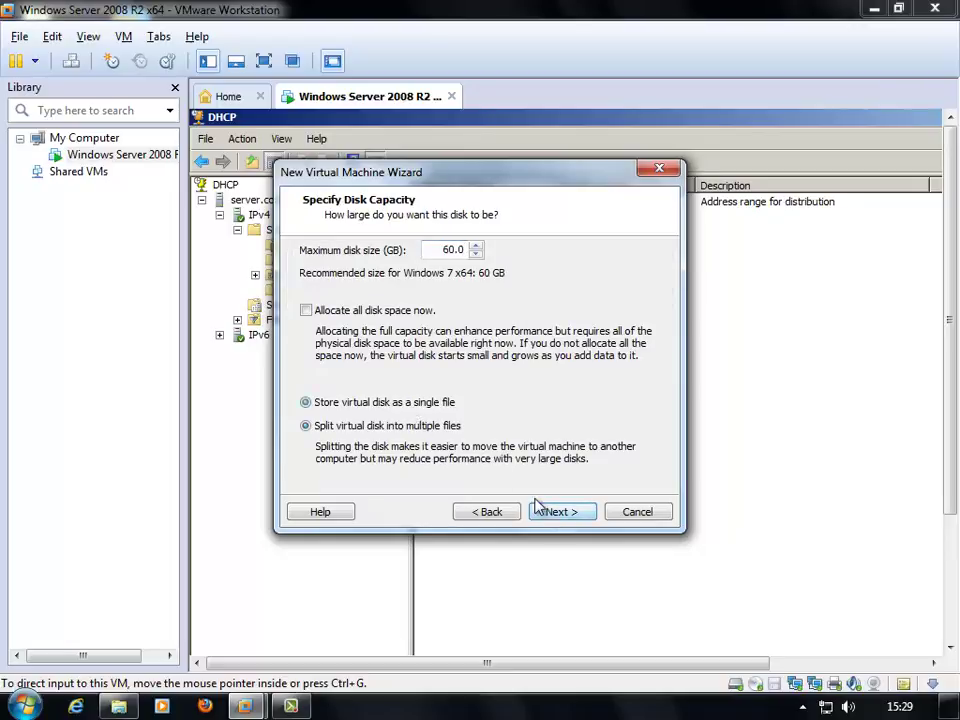
{"action": "left_click", "coordinate": [555, 512]}
{"action": "left_click", "coordinate": [567, 520]}
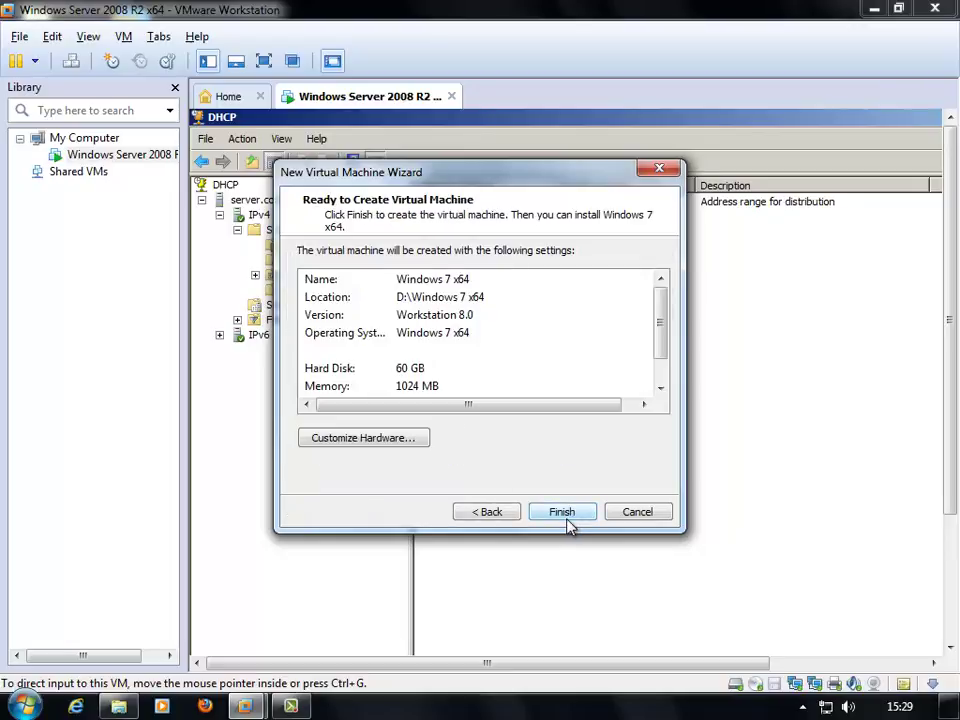
{"action": "left_click", "coordinate": [567, 520]}
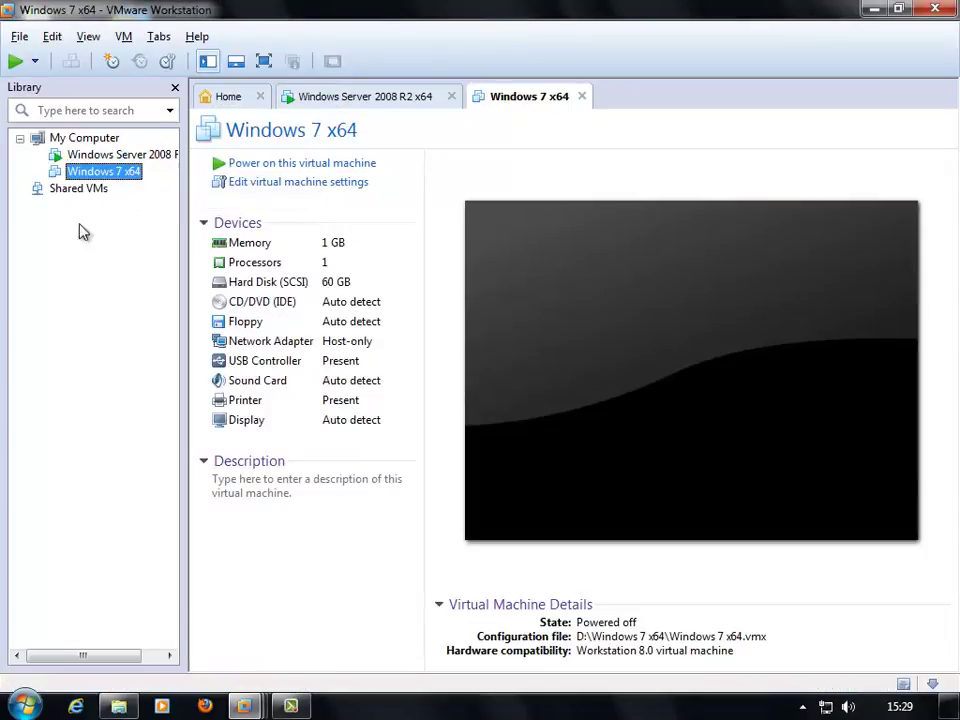
Step: Point the Windows 7 x64 VM's CD/DVD (IDE) drive at the Win7.iso image on the desktop
{"action": "right_click", "coordinate": [70, 173]}
{"action": "left_click", "coordinate": [175, 520]}
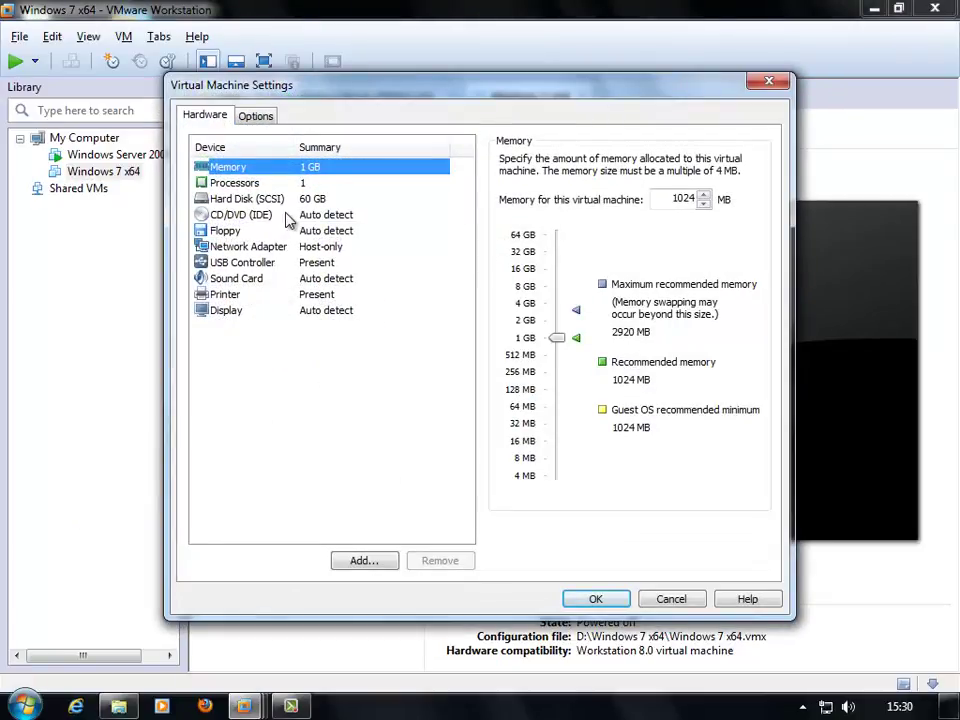
{"action": "left_click", "coordinate": [287, 216]}
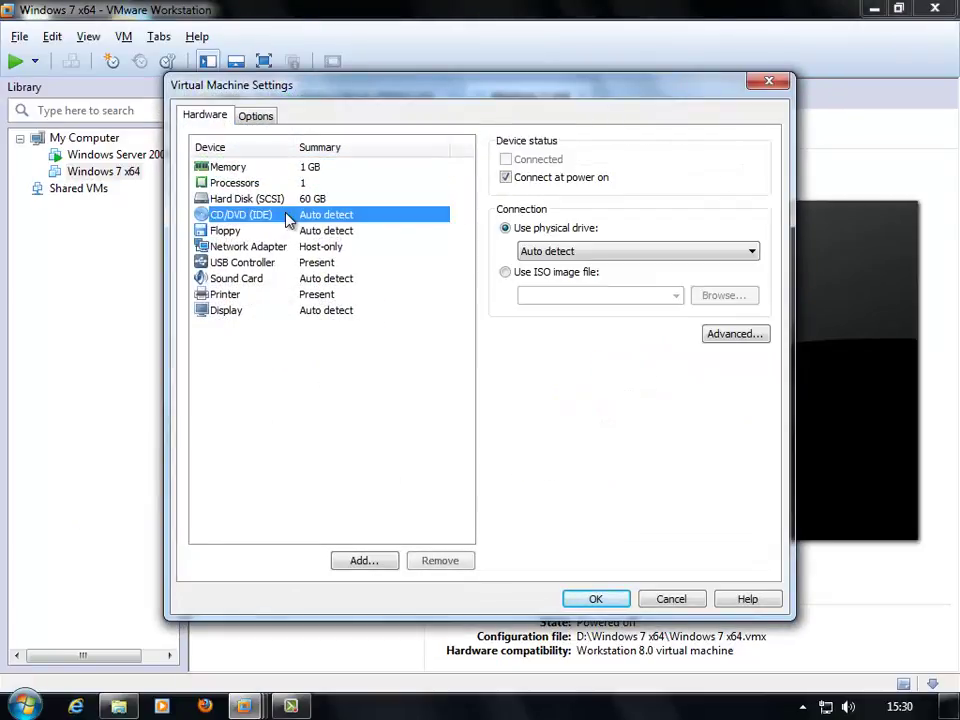
{"action": "left_click", "coordinate": [568, 273]}
{"action": "left_click", "coordinate": [710, 295]}
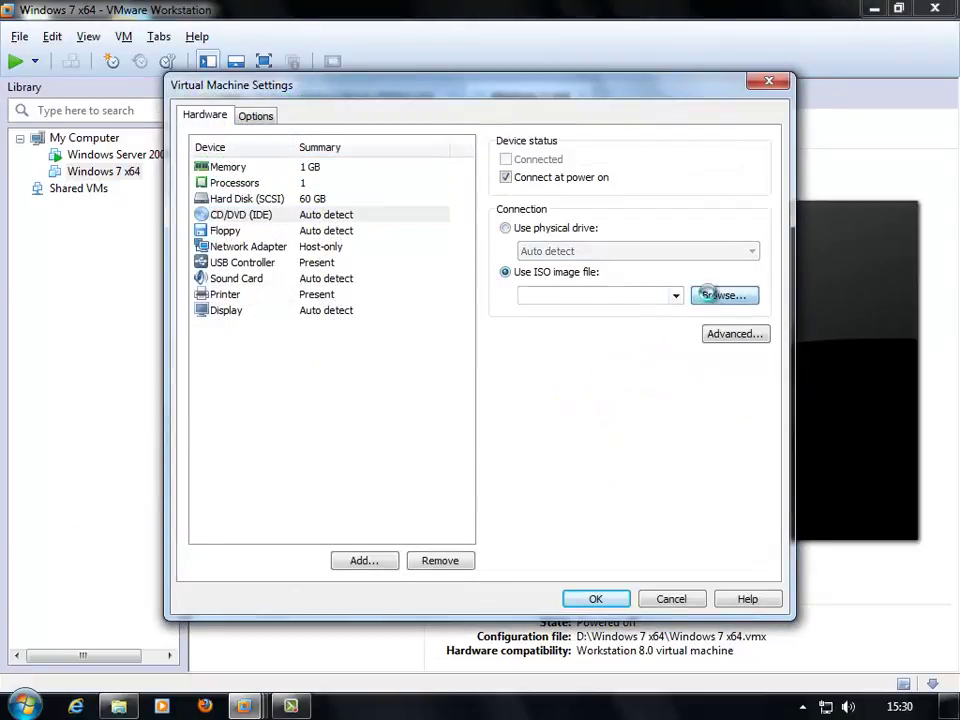
{"action": "left_click", "coordinate": [138, 229]}
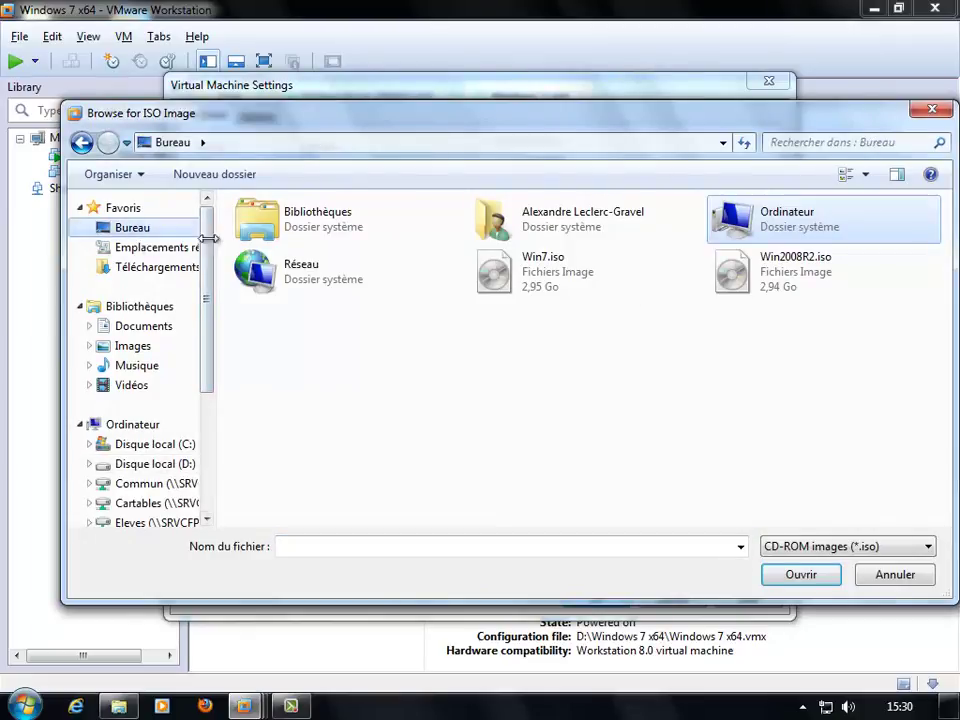
{"action": "double_click", "coordinate": [553, 270]}
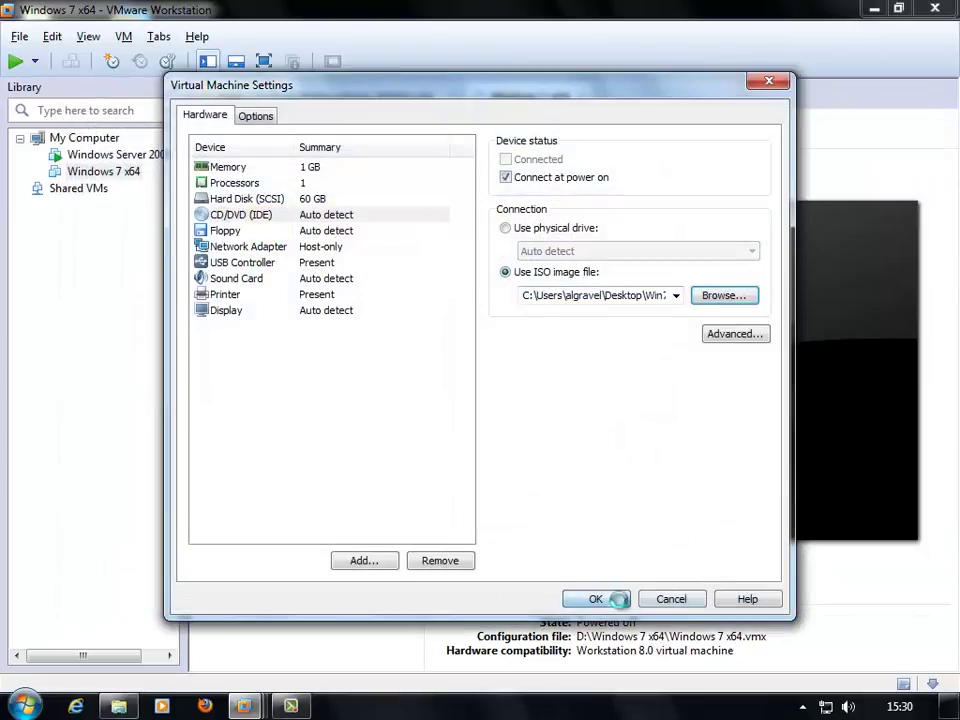
{"action": "left_click", "coordinate": [597, 599]}
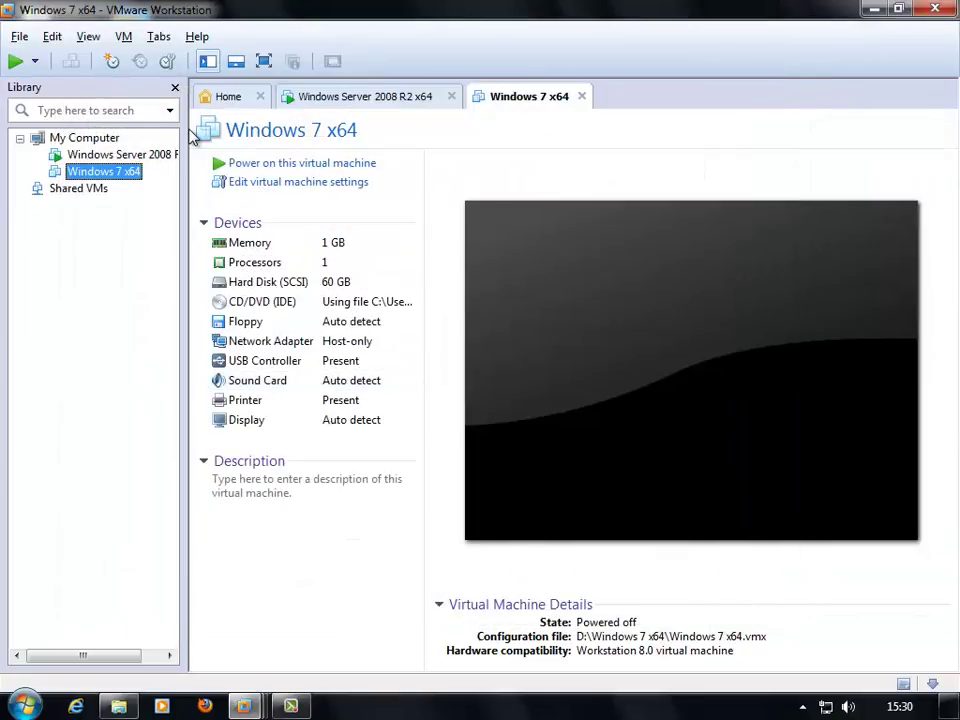
Step: Power on Windows 7 x64 full-screen, suppress the removable-devices hint, and give the VM input focus
{"action": "left_click", "coordinate": [289, 168]}
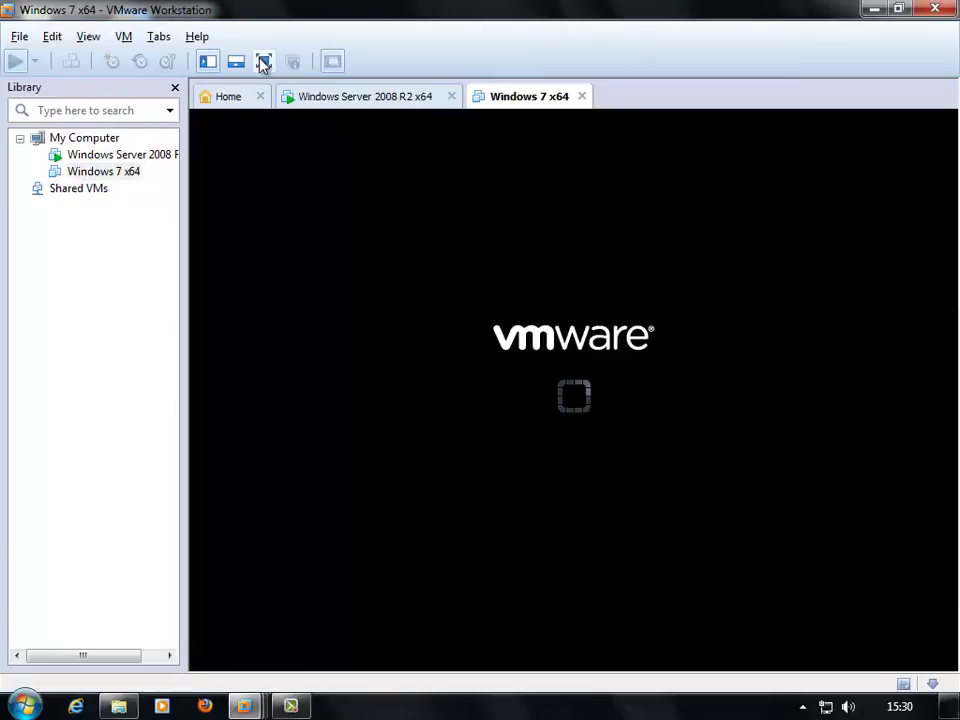
{"action": "left_click", "coordinate": [264, 61]}
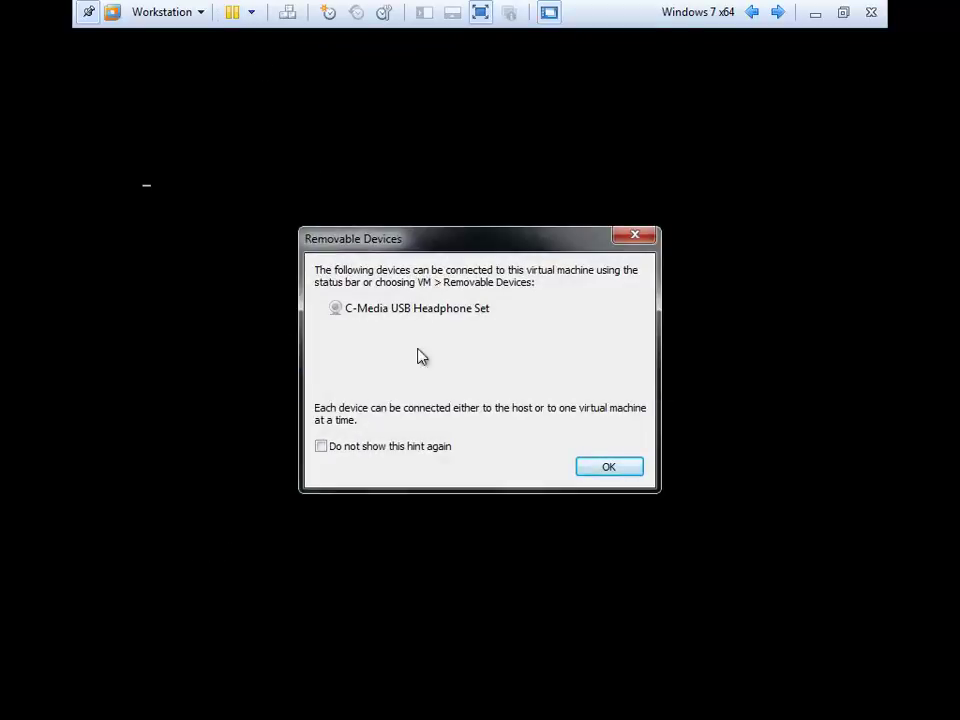
{"action": "left_click", "coordinate": [428, 455]}
{"action": "left_click", "coordinate": [607, 470]}
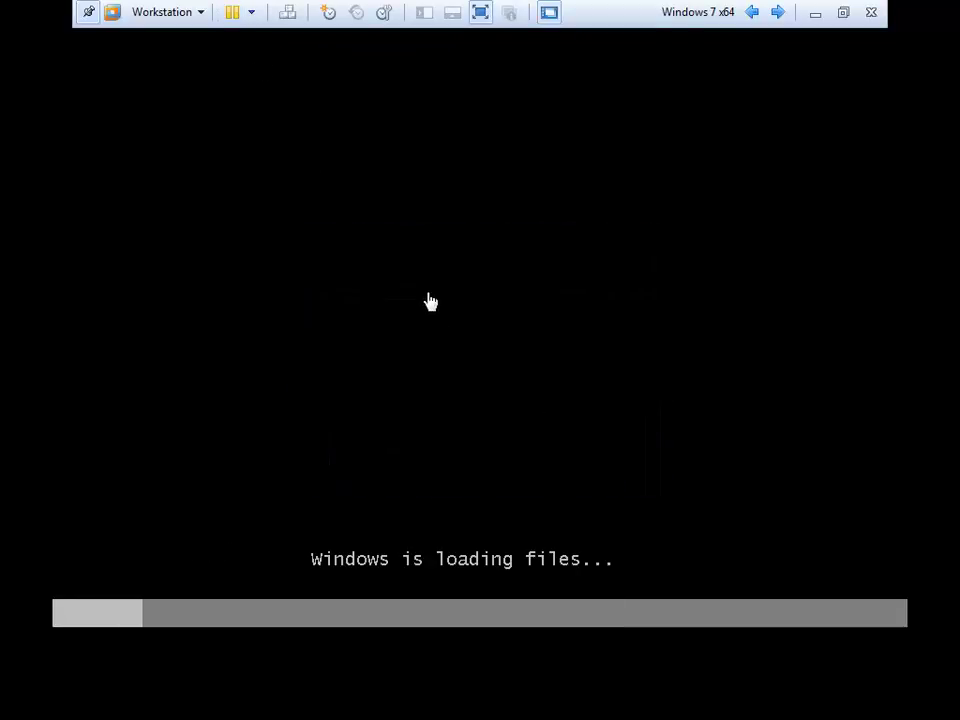
{"action": "left_click", "coordinate": [481, 35]}
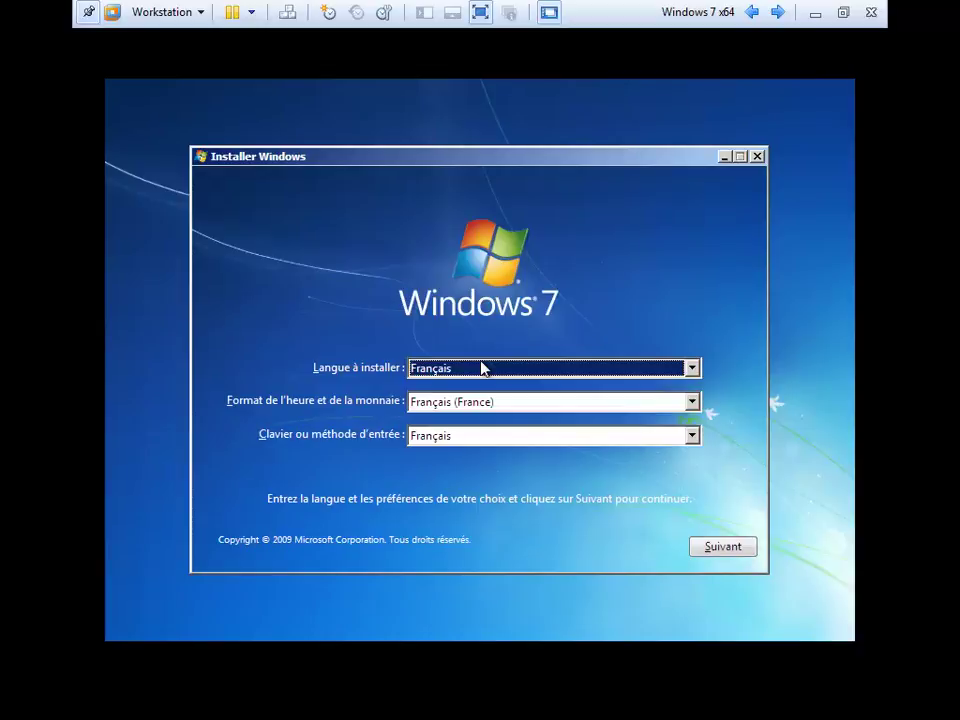
Step: Choose Français (Canada) time and currency format and start the Windows 7 installation
{"action": "left_click", "coordinate": [462, 404]}
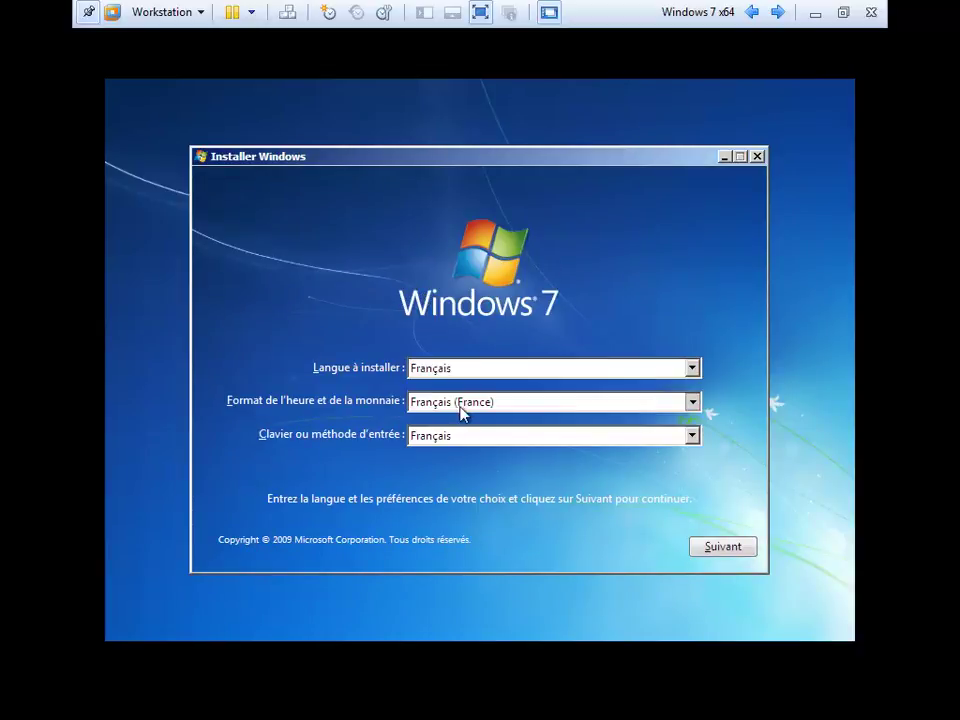
{"action": "left_click", "coordinate": [697, 423]}
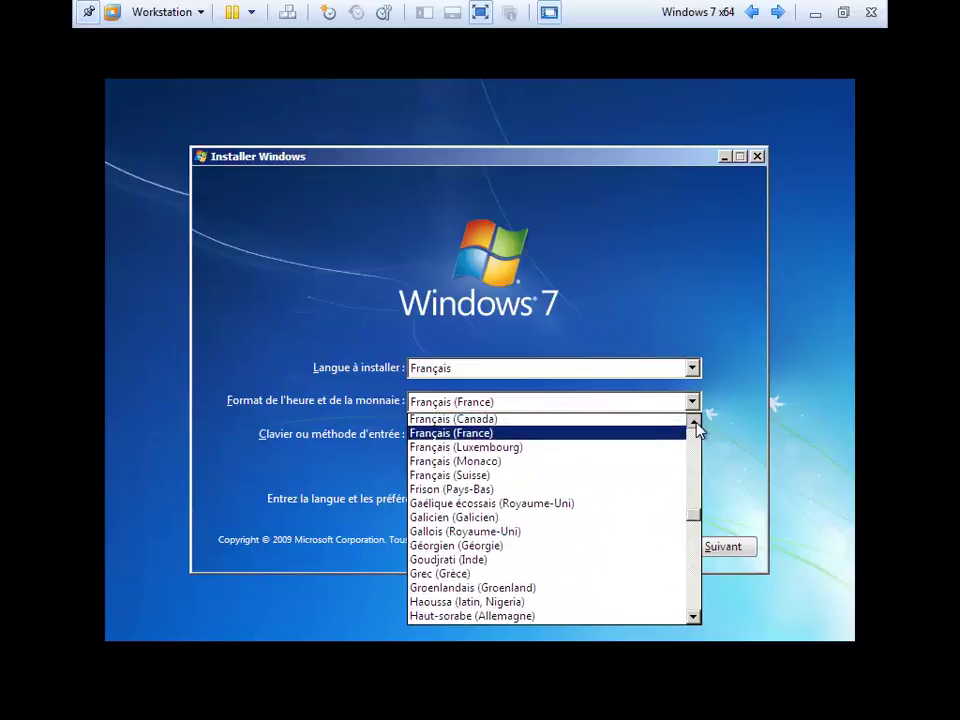
{"action": "left_click", "coordinate": [667, 424]}
{"action": "left_click", "coordinate": [733, 545]}
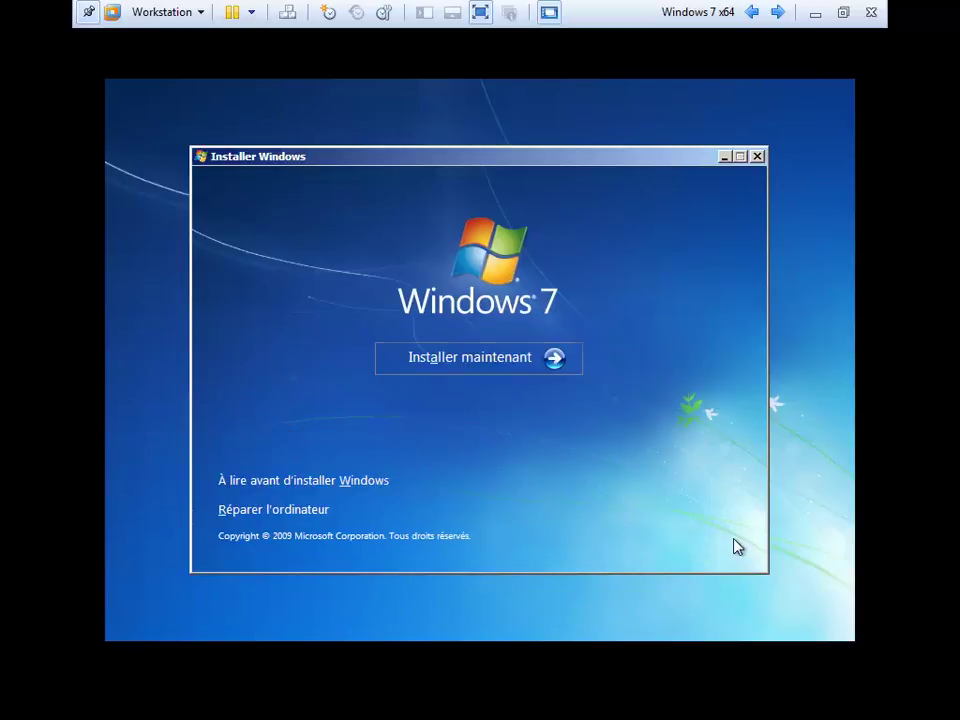
{"action": "left_click", "coordinate": [480, 350]}
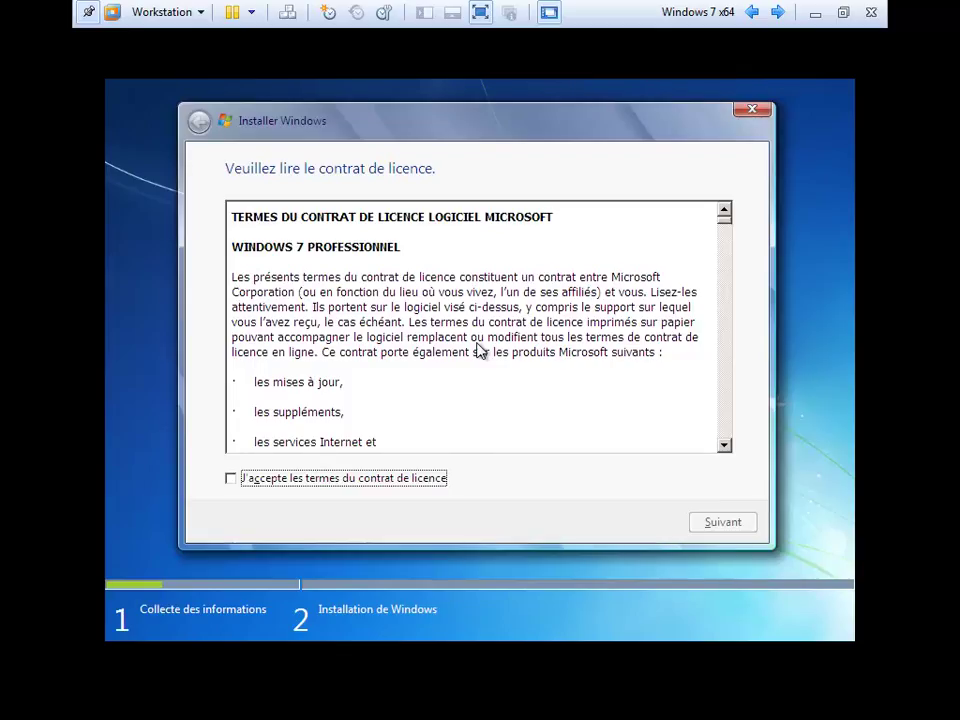
Step: Accept the licence and run a custom install onto the 60 GB unallocated disk
{"action": "key", "text": "space"}
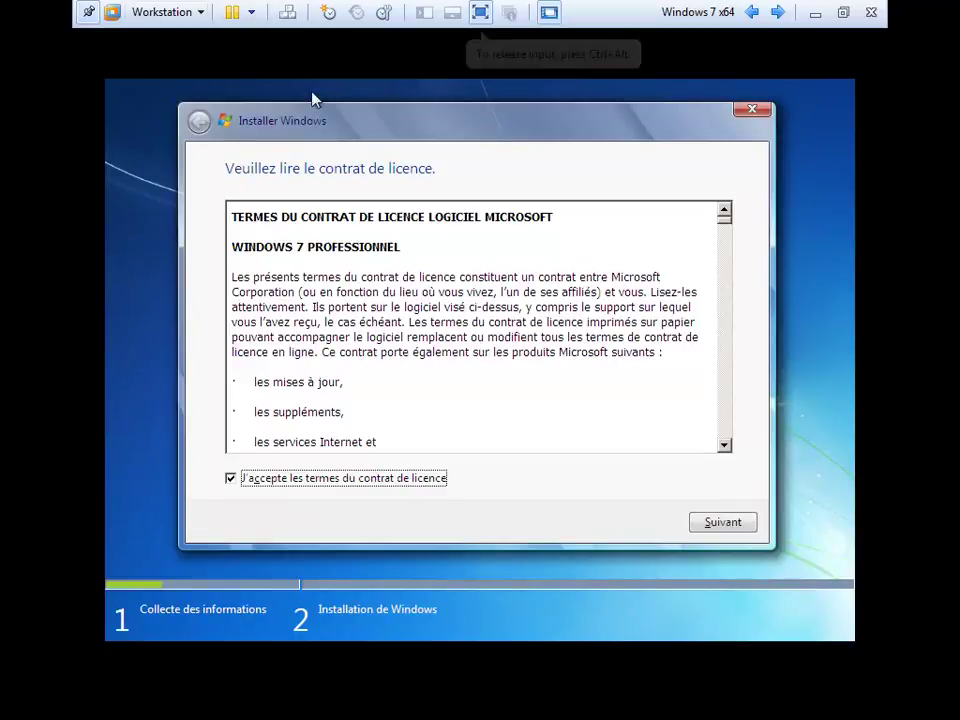
{"action": "left_click", "coordinate": [748, 519]}
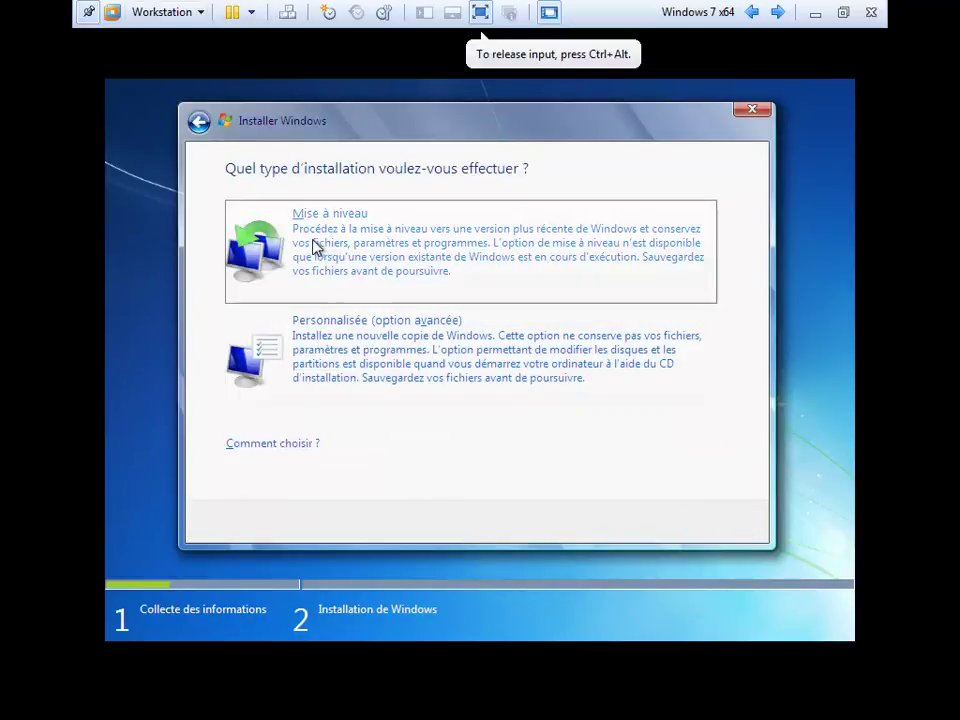
{"action": "left_click", "coordinate": [336, 339]}
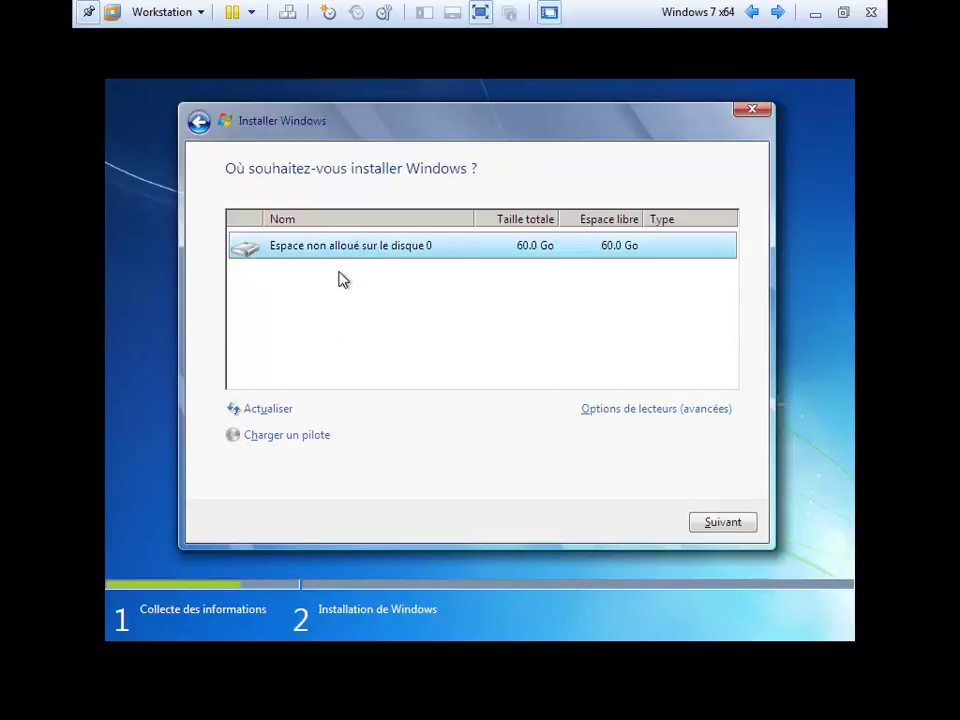
{"action": "left_click", "coordinate": [660, 413]}
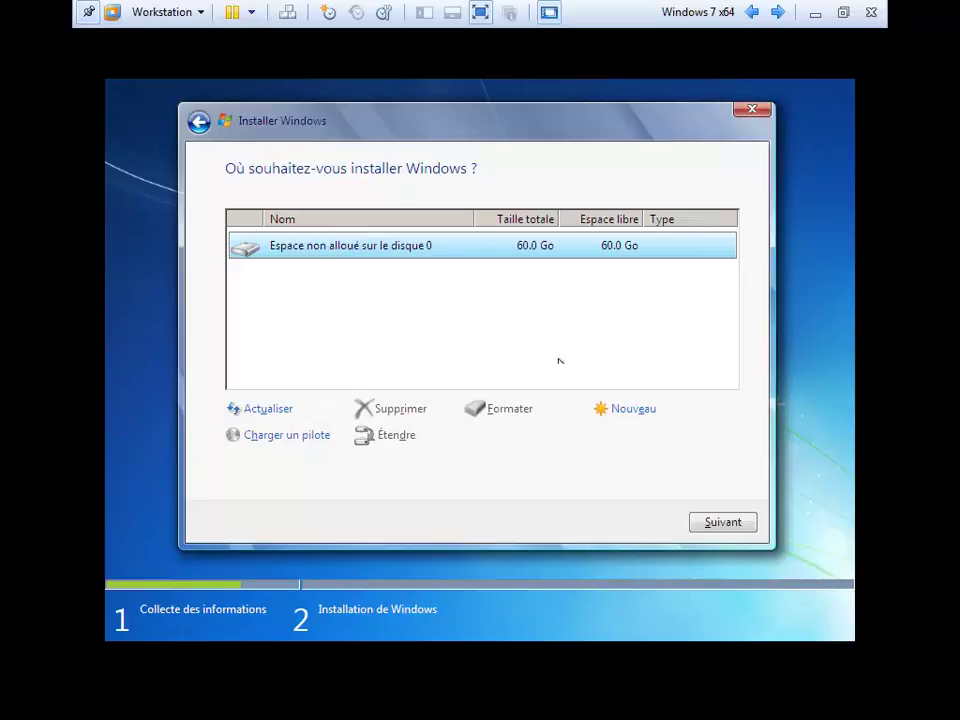
{"action": "left_click", "coordinate": [736, 520]}
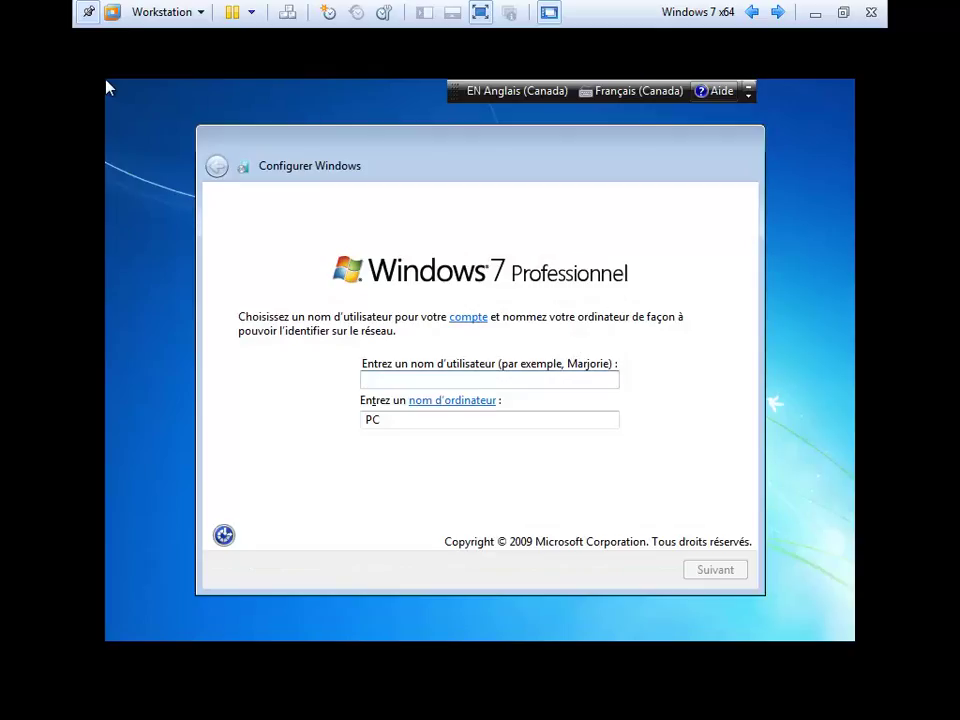
Step: Wait for Windows 7 to copy and expand files until the Configurer Windows user name page appears
{"action": "left_click", "coordinate": [598, 422]}
Step: Enter a local user name and change the computer name to pc1
{"action": "type", "text": "alex"}
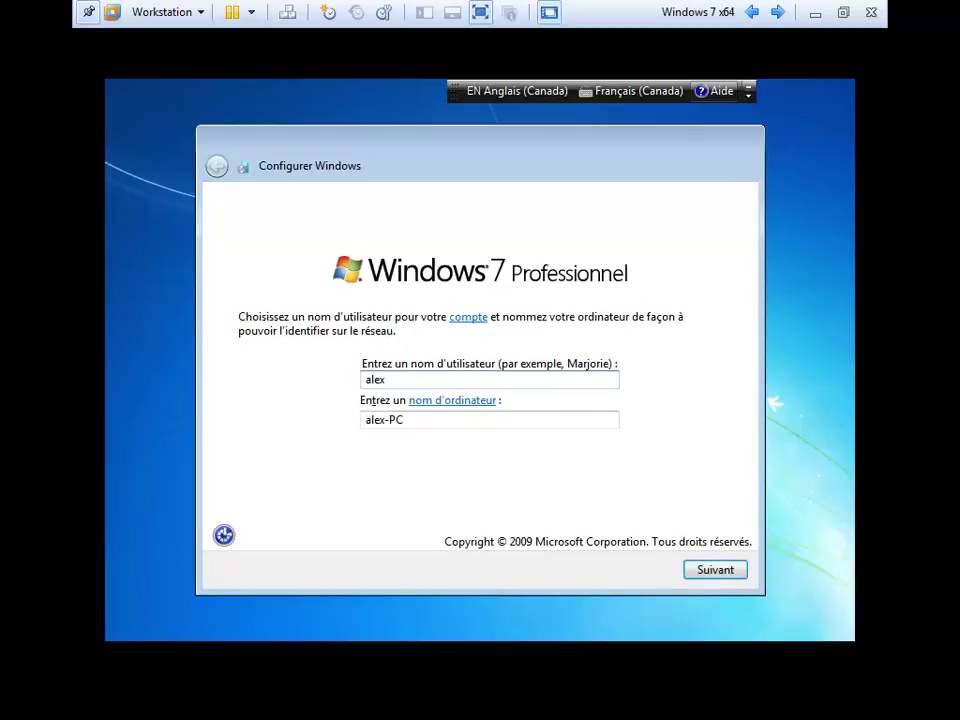
{"action": "double_click", "coordinate": [380, 420]}
{"action": "key", "text": "Home"}
{"action": "key", "text": "Delete"}
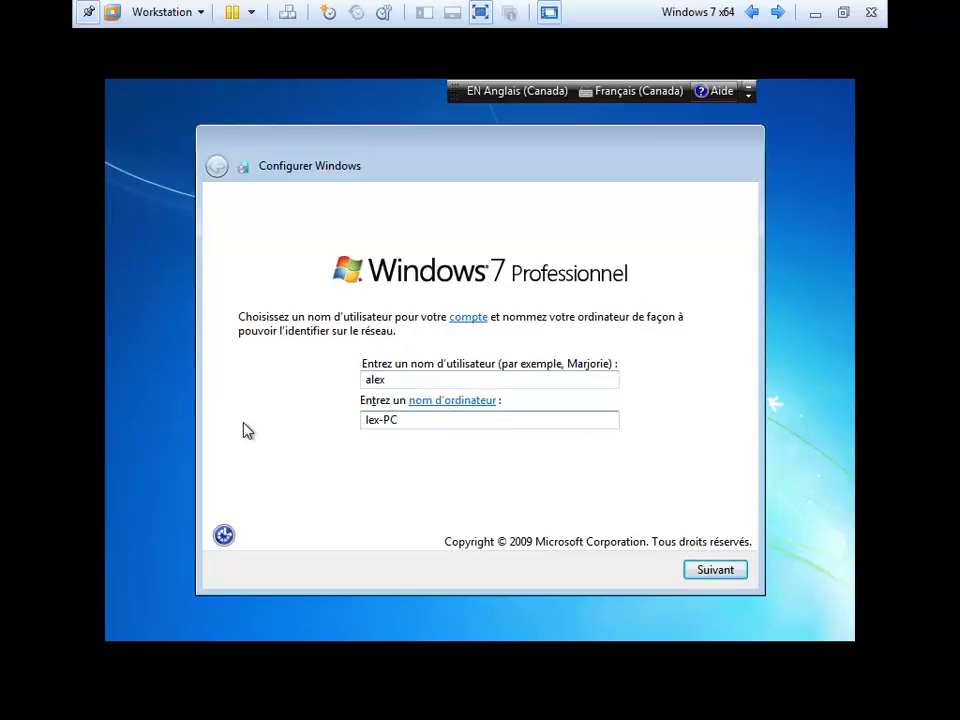
{"action": "key", "text": "Delete"}
{"action": "key", "text": "Delete"}
{"action": "key", "text": "Delete"}
{"action": "key", "text": "Delete"}
{"action": "key", "text": "Delete"}
{"action": "key", "text": "Delete"}
{"action": "type", "text": "pc1"}
{"action": "left_click", "coordinate": [707, 571]}
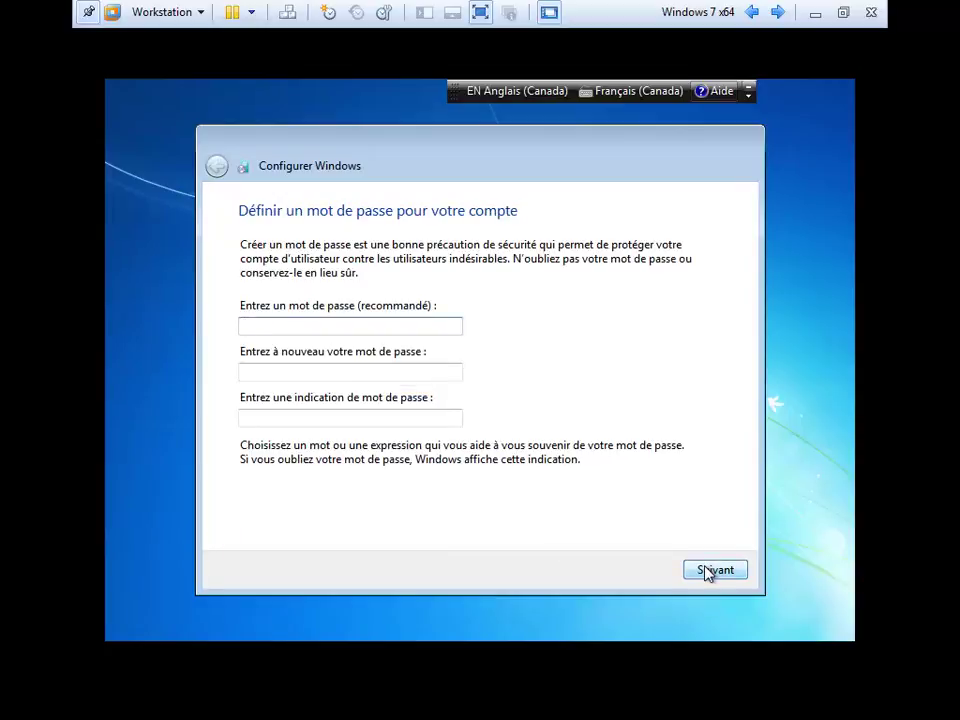
Step: Skip password and product key, choose Maintenir le blocage, keep the time settings, pick Réseau professionnel
{"action": "left_click", "coordinate": [706, 571]}
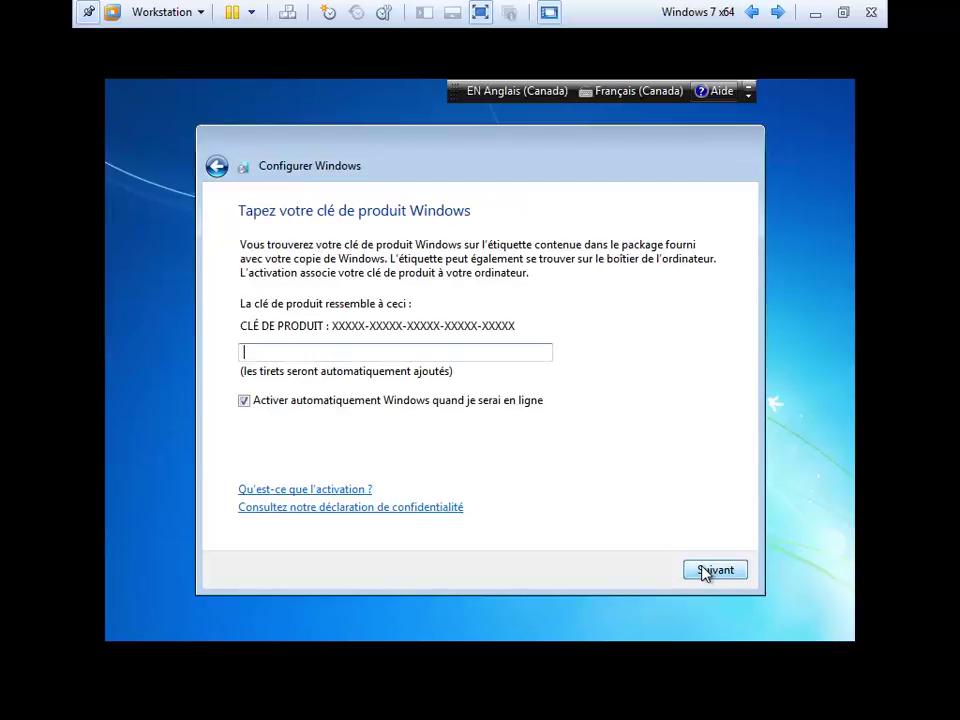
{"action": "left_click", "coordinate": [706, 571]}
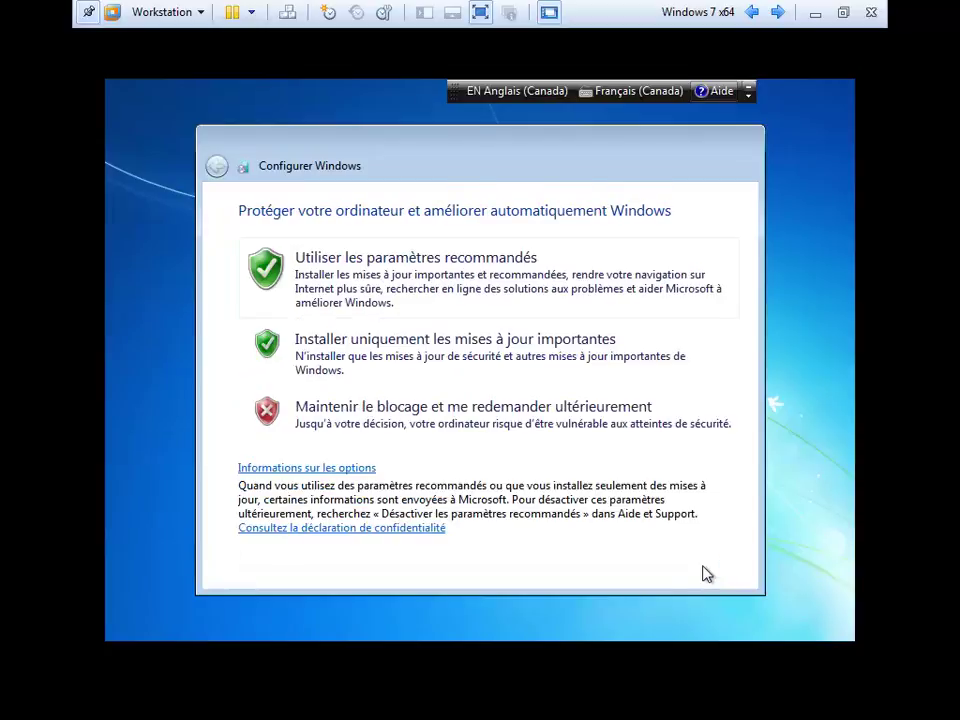
{"action": "left_click", "coordinate": [376, 417]}
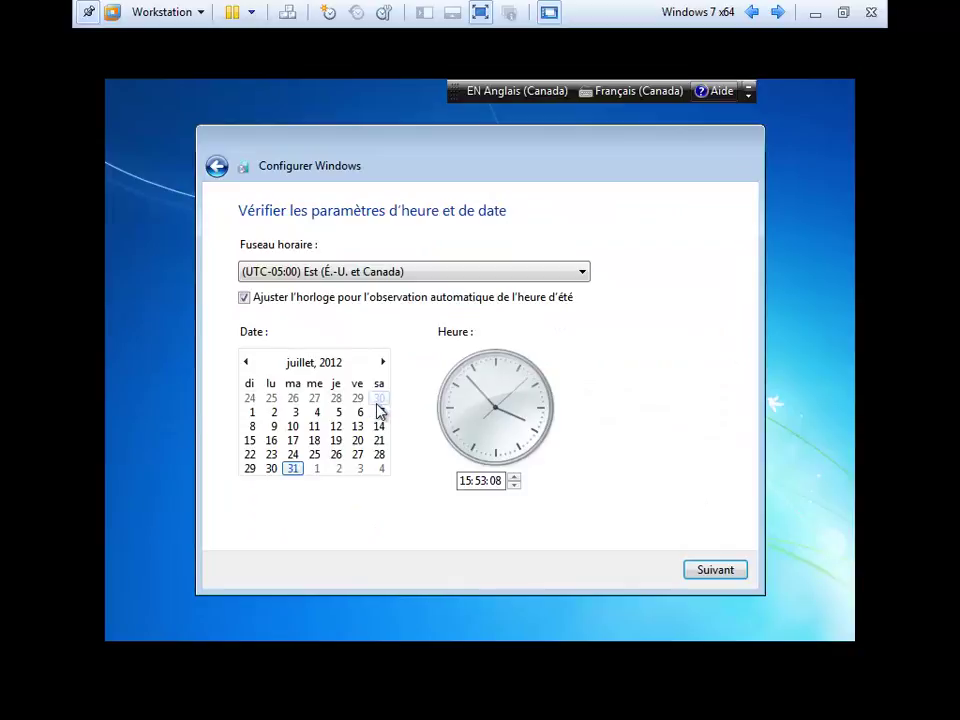
{"action": "left_click", "coordinate": [728, 572]}
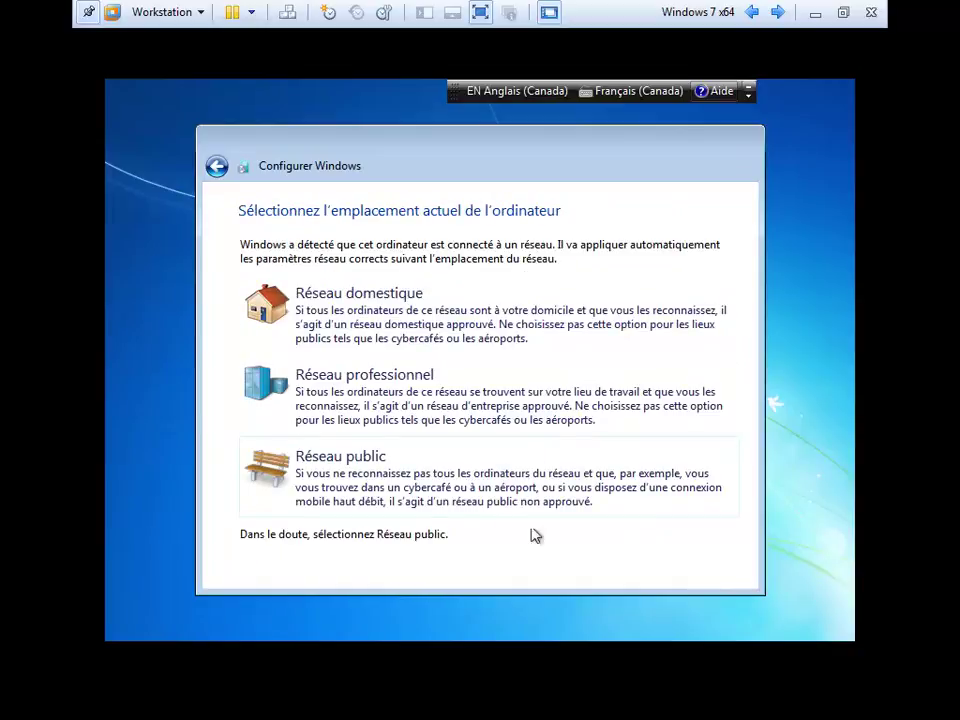
{"action": "left_click", "coordinate": [343, 392]}
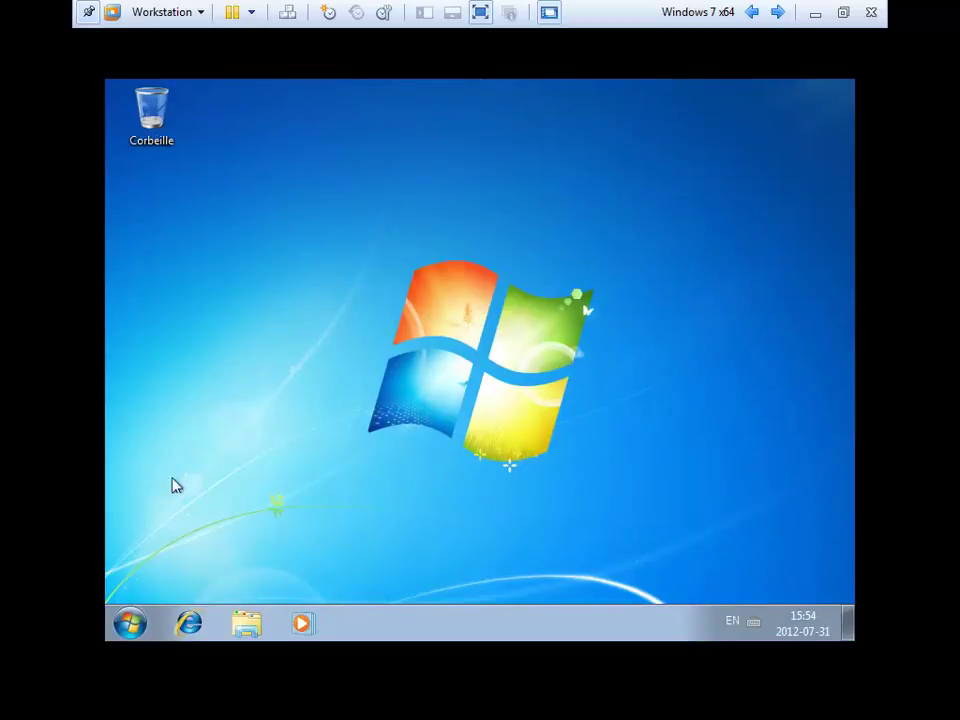
Step: Close the guest's Start menu and bring up the network tray icon's options
{"action": "left_click", "coordinate": [133, 626]}
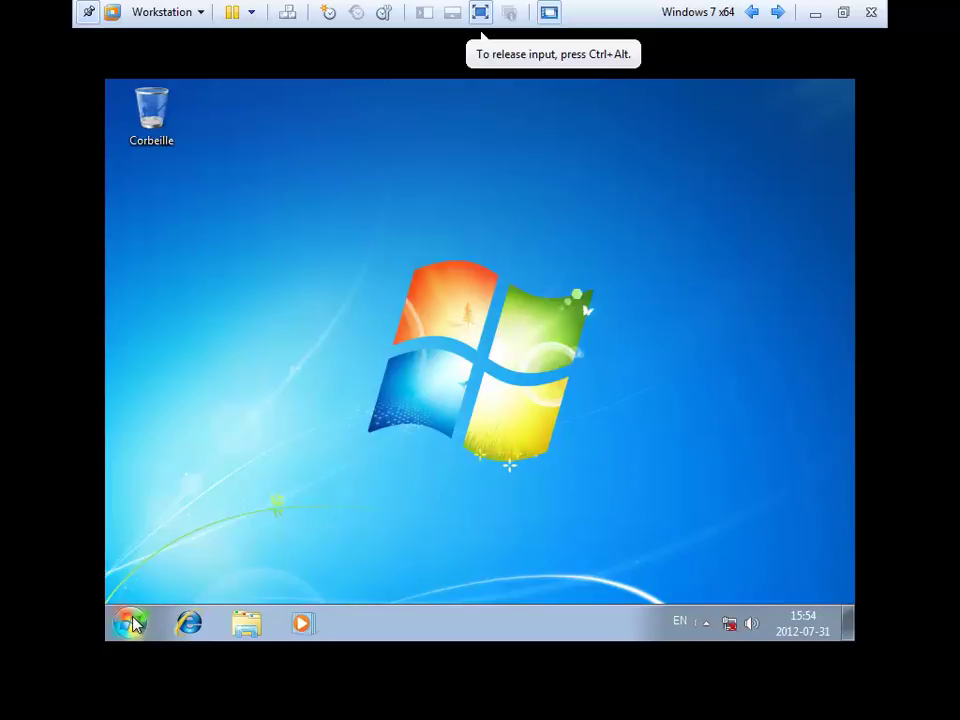
{"action": "left_click", "coordinate": [134, 622]}
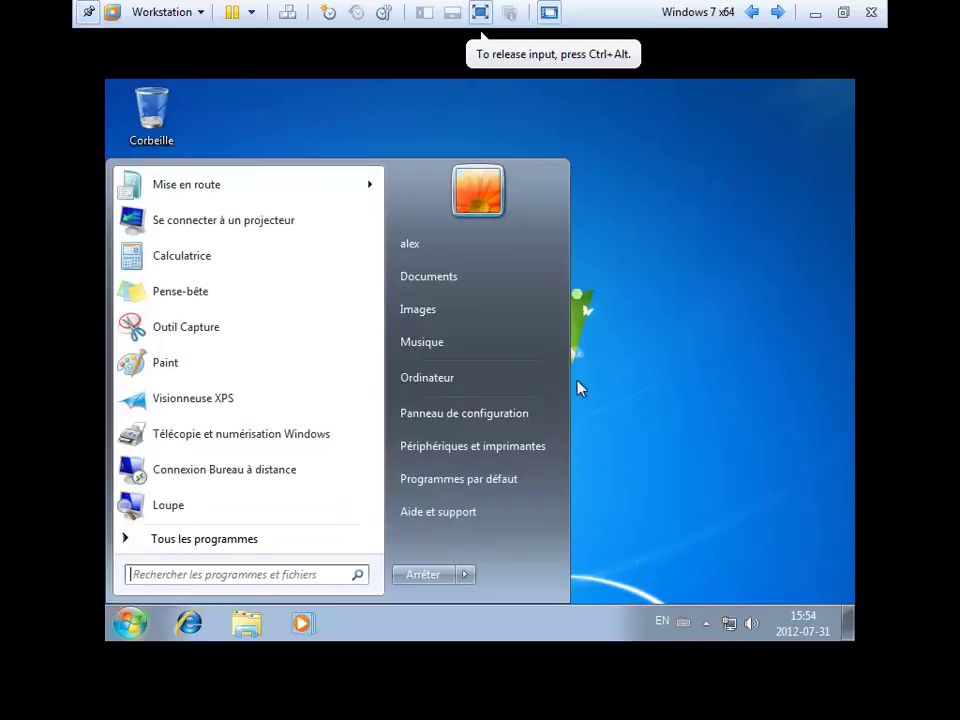
{"action": "left_click", "coordinate": [648, 380]}
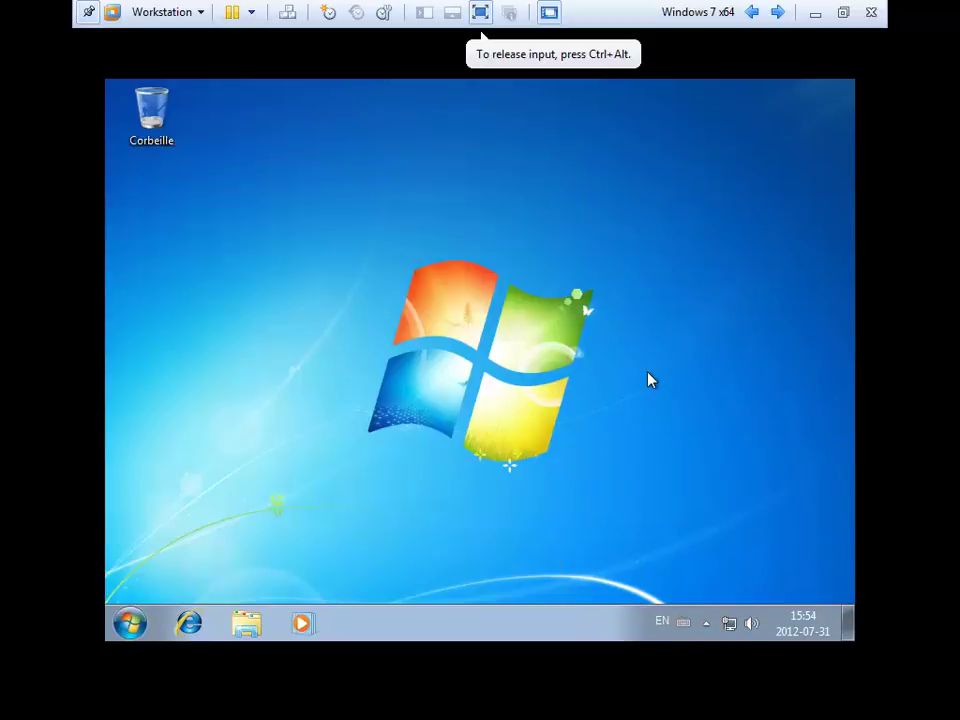
{"action": "right_click", "coordinate": [730, 624]}
Step: Open the Local Area Connection's status details via Network and Sharing Center's adapter settings
{"action": "left_click", "coordinate": [729, 612]}
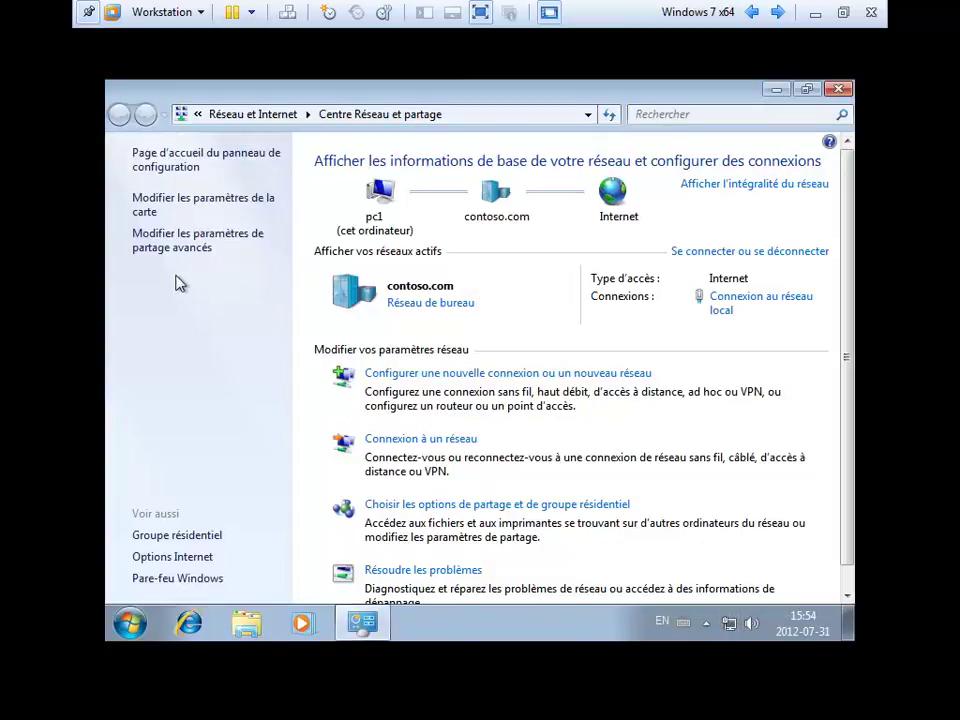
{"action": "left_click", "coordinate": [150, 214]}
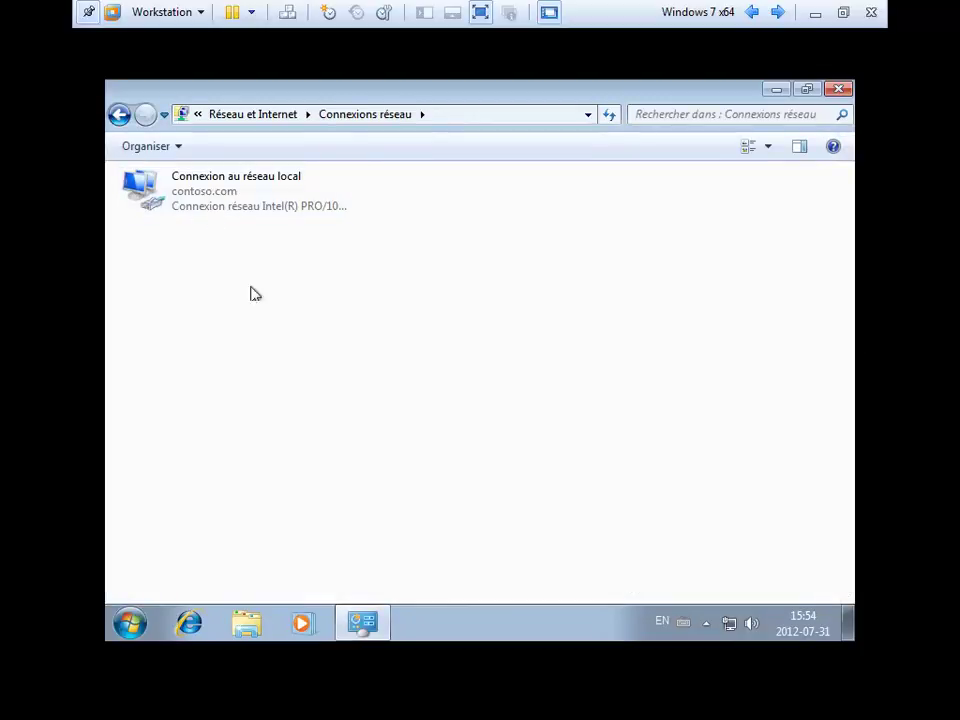
{"action": "right_click", "coordinate": [252, 197]}
{"action": "left_click", "coordinate": [232, 197]}
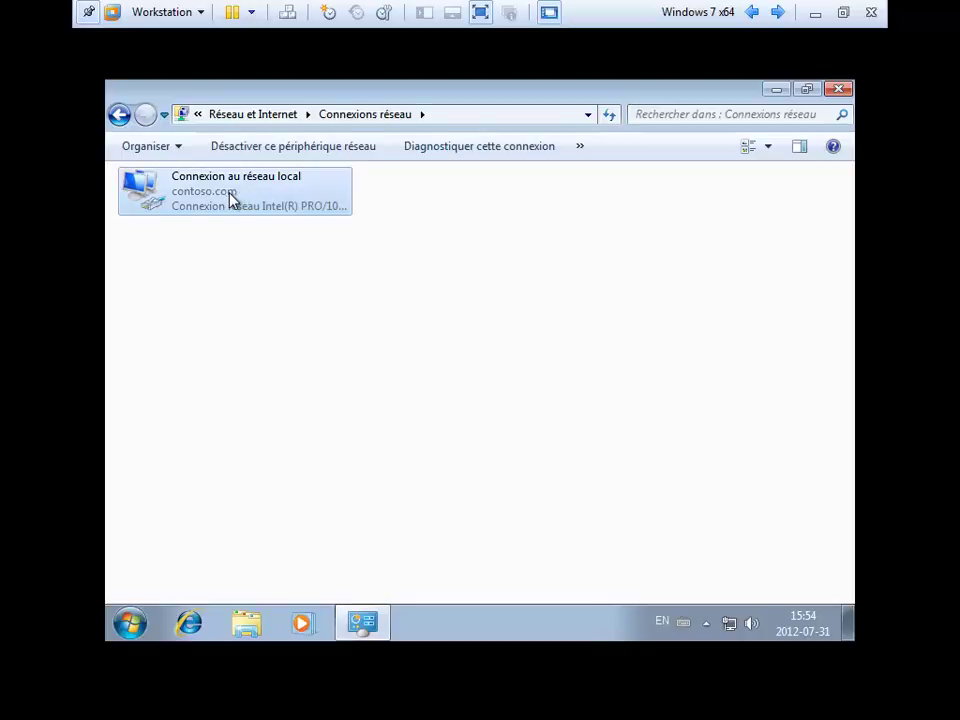
{"action": "right_click", "coordinate": [231, 197]}
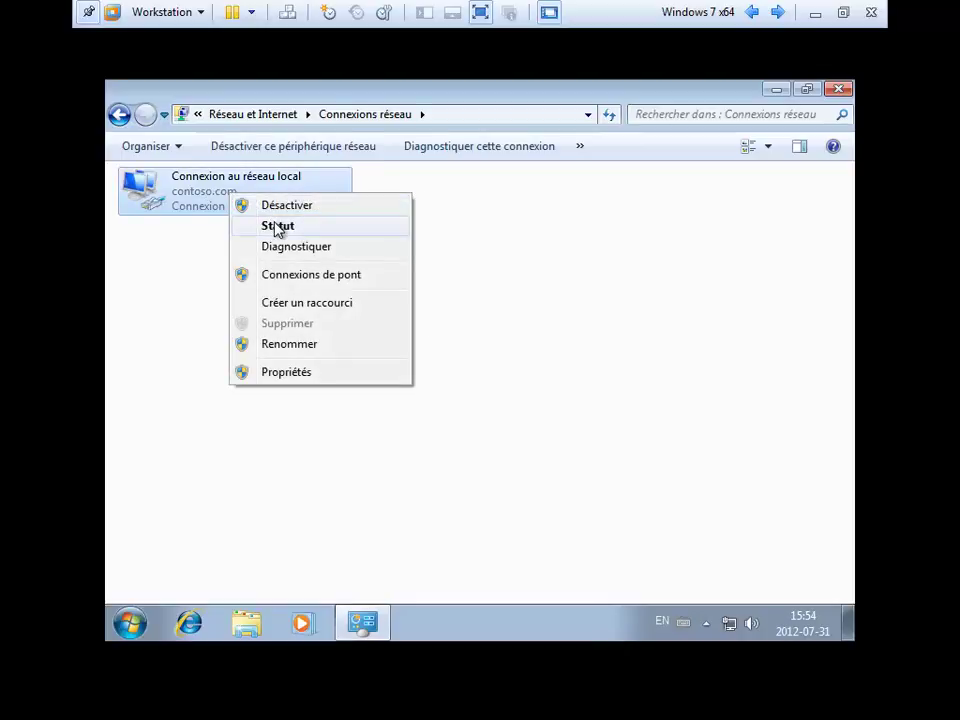
{"action": "left_click", "coordinate": [278, 227]}
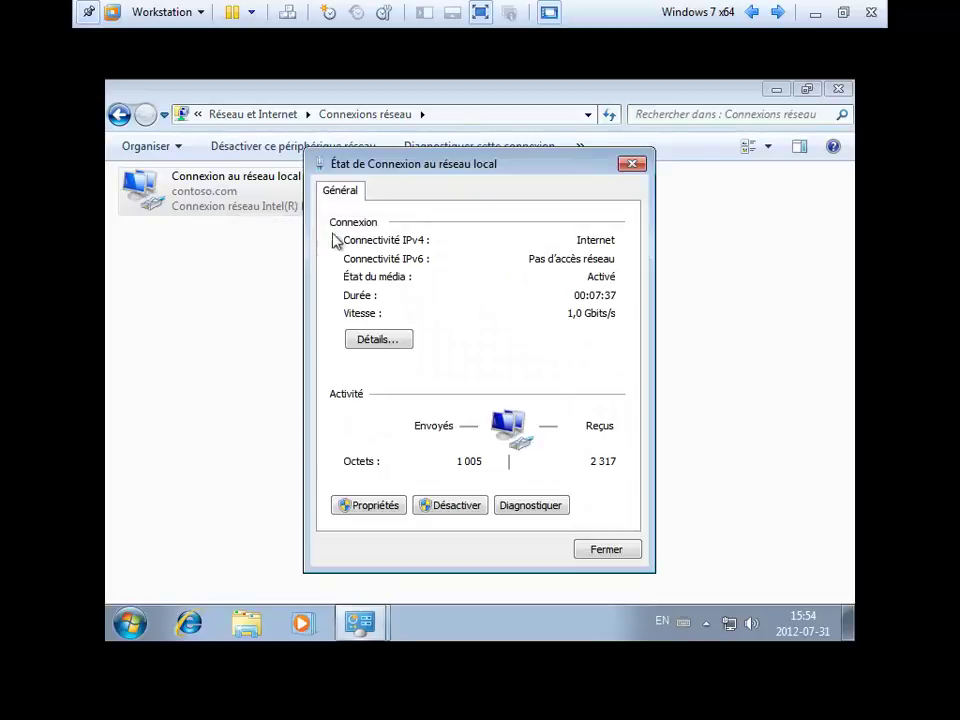
{"action": "left_click", "coordinate": [378, 340]}
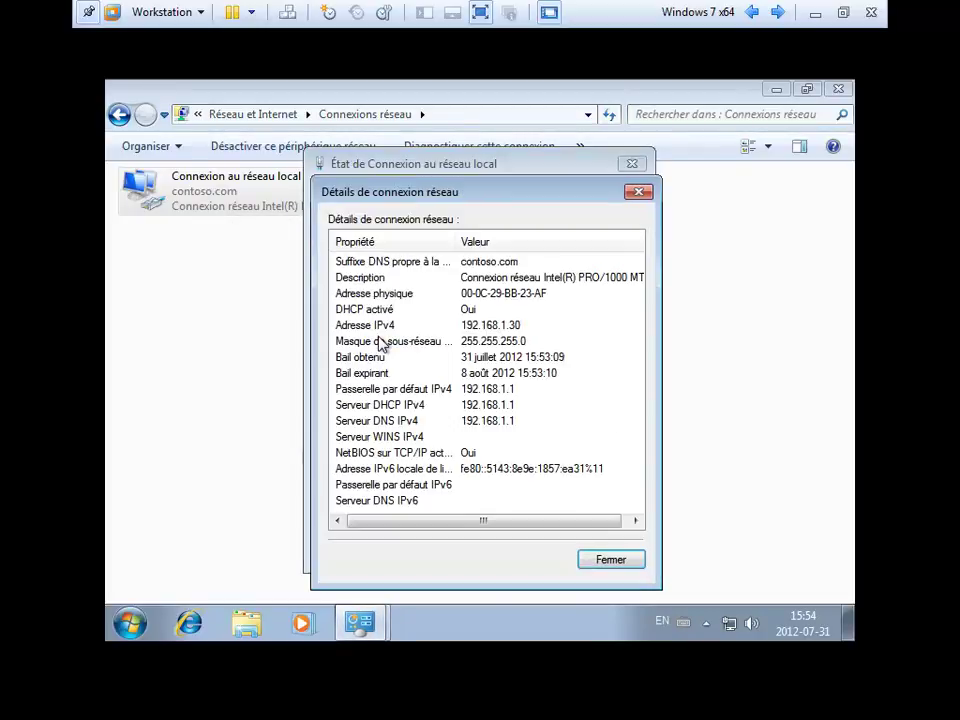
Step: Check IPv4 address 192.168.1.30 and DHCP server 192.168.1.1, then close the dialogs and minimize VMware
{"action": "left_click", "coordinate": [482, 330]}
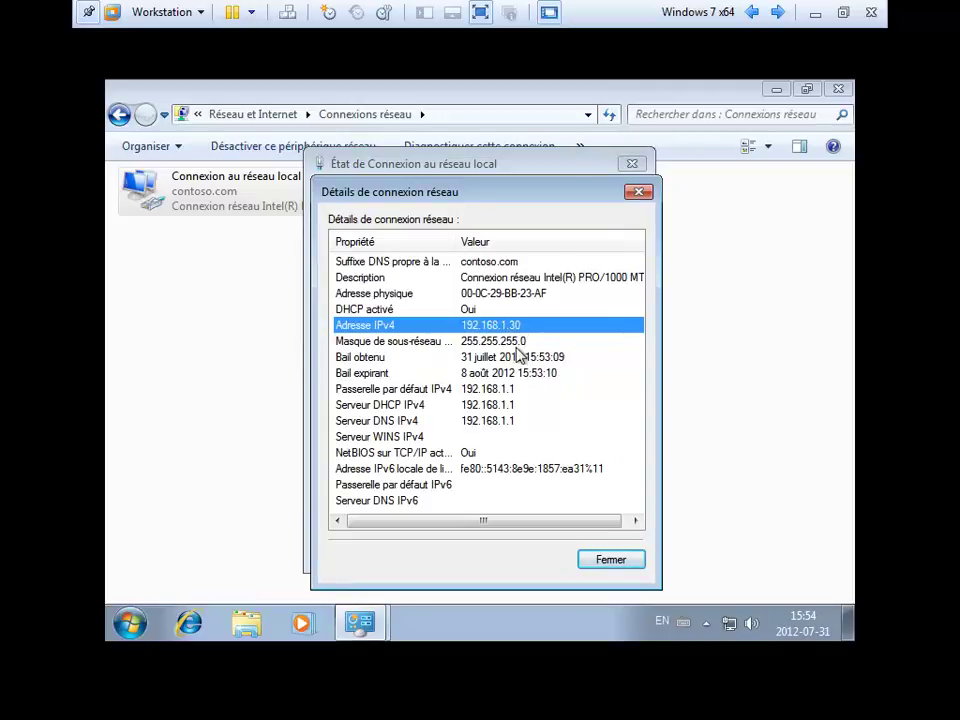
{"action": "left_click", "coordinate": [497, 422]}
{"action": "left_click", "coordinate": [503, 406]}
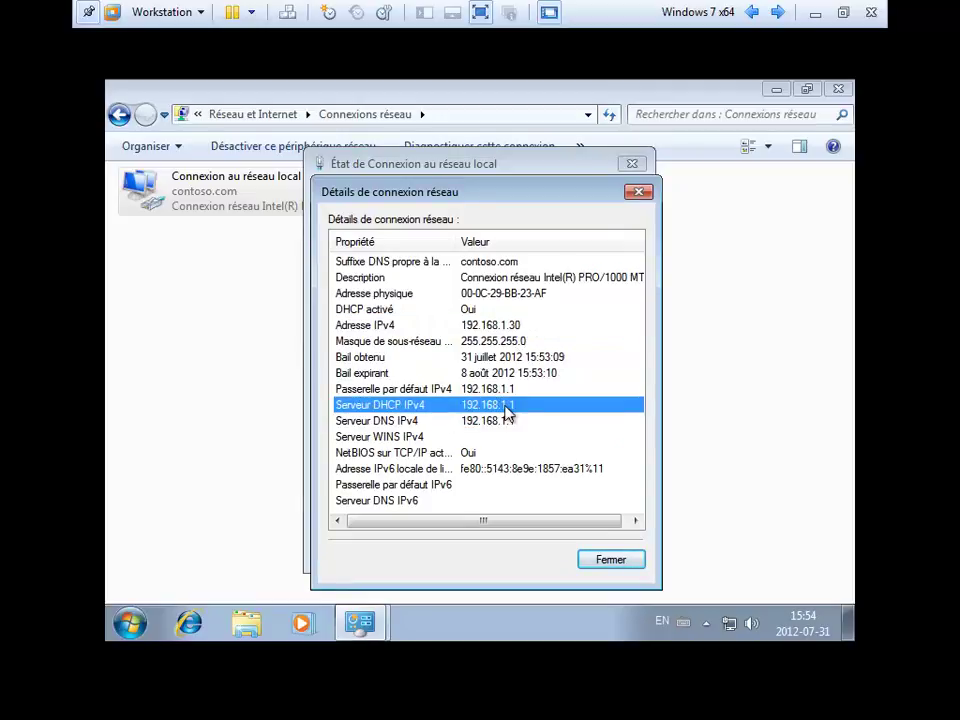
{"action": "left_click", "coordinate": [630, 566]}
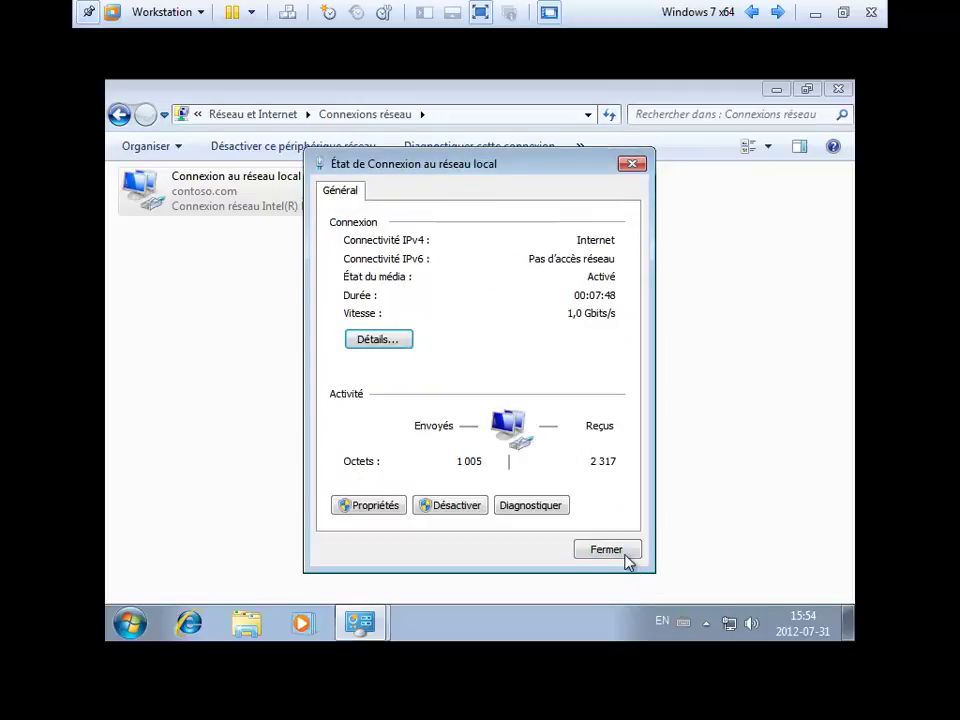
{"action": "left_click", "coordinate": [626, 555]}
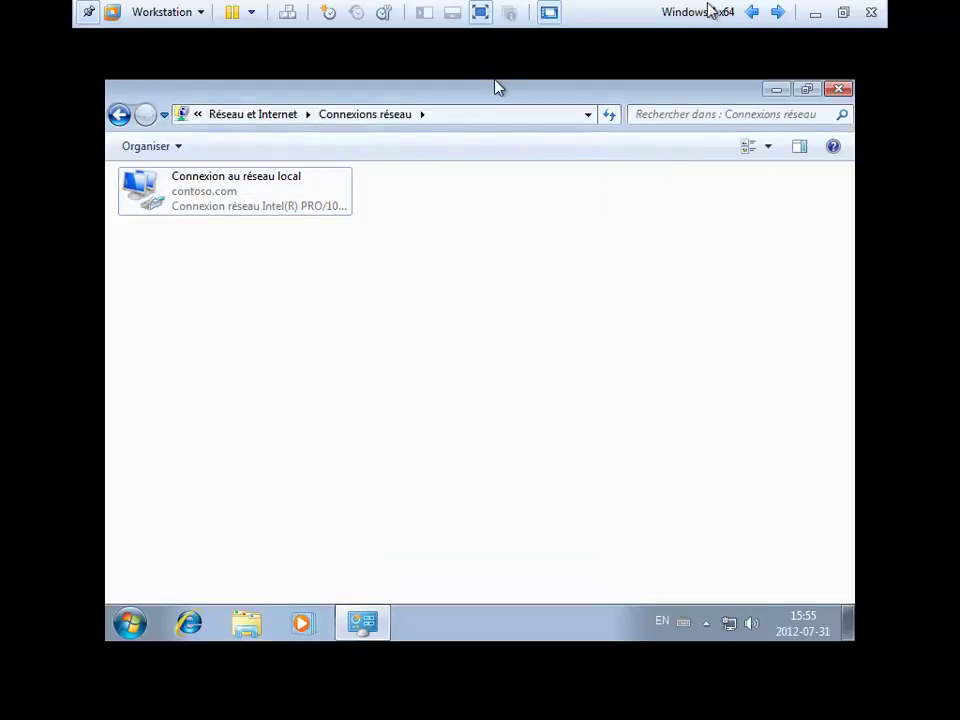
{"action": "left_click", "coordinate": [815, 13]}
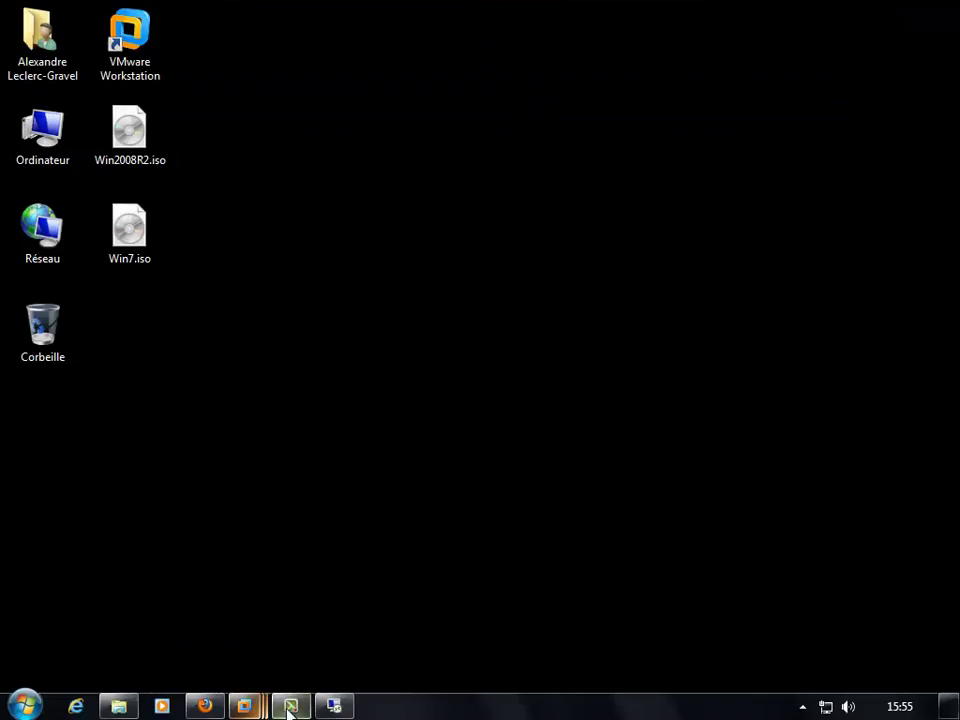
Step: On the Server 2008 R2 VM, check the 192.168.1.30 lease in DHCP Address Leases
{"action": "mouse_move", "coordinate": [240, 706]}
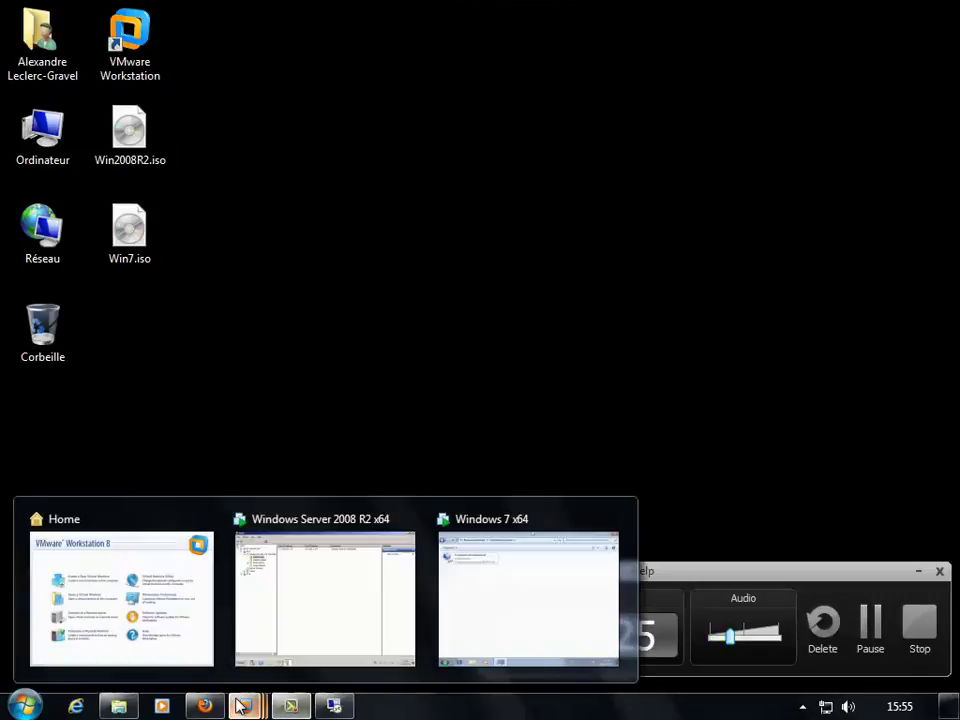
{"action": "left_click", "coordinate": [184, 643]}
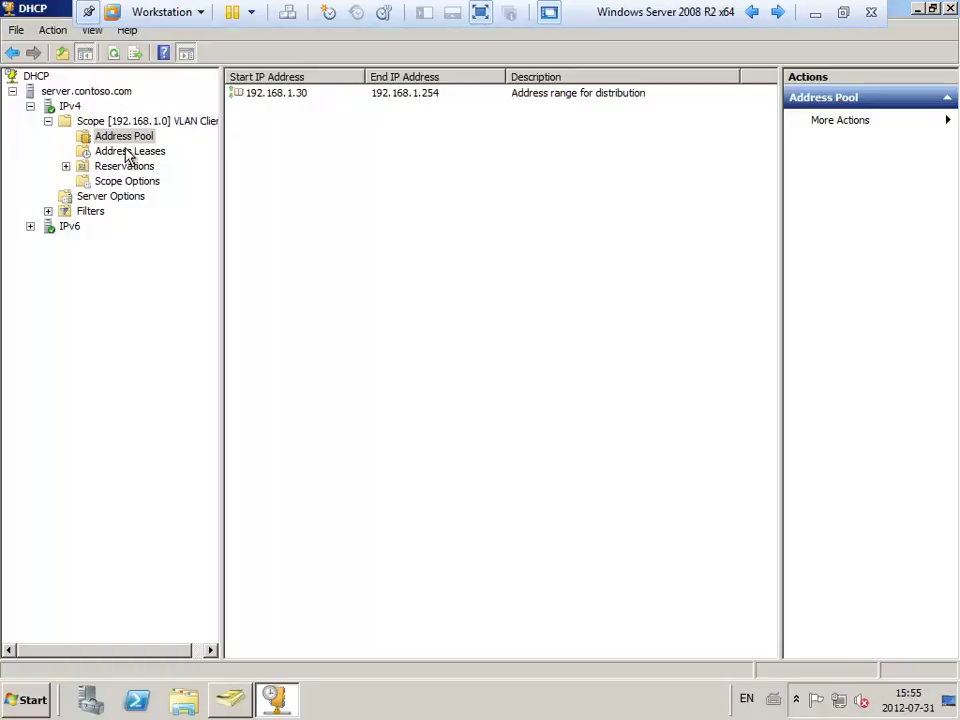
{"action": "left_click", "coordinate": [130, 151]}
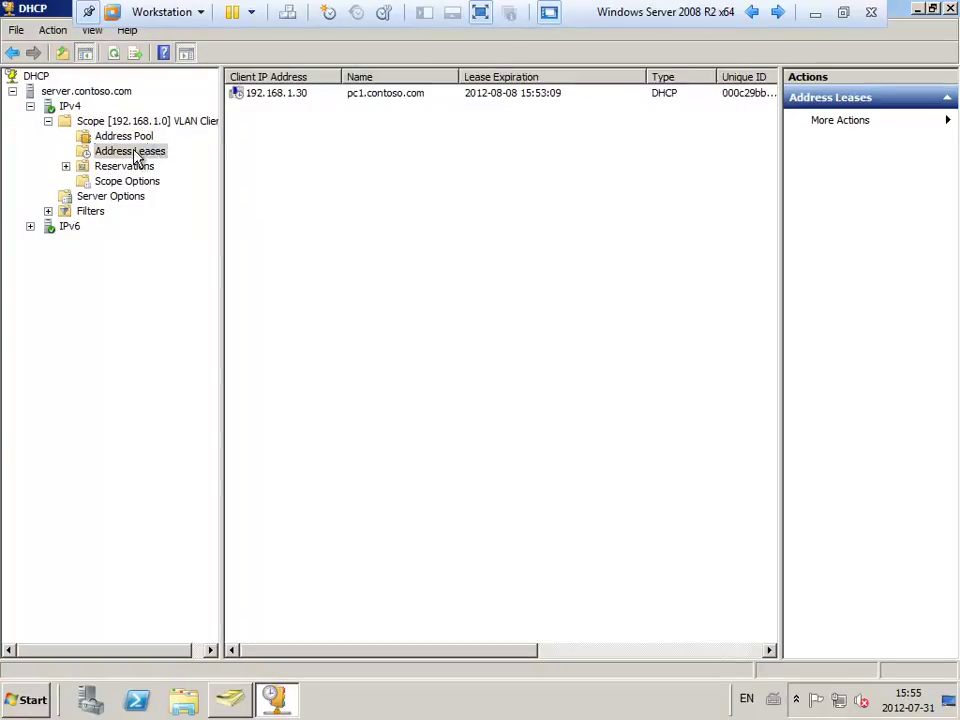
{"action": "left_click", "coordinate": [335, 100]}
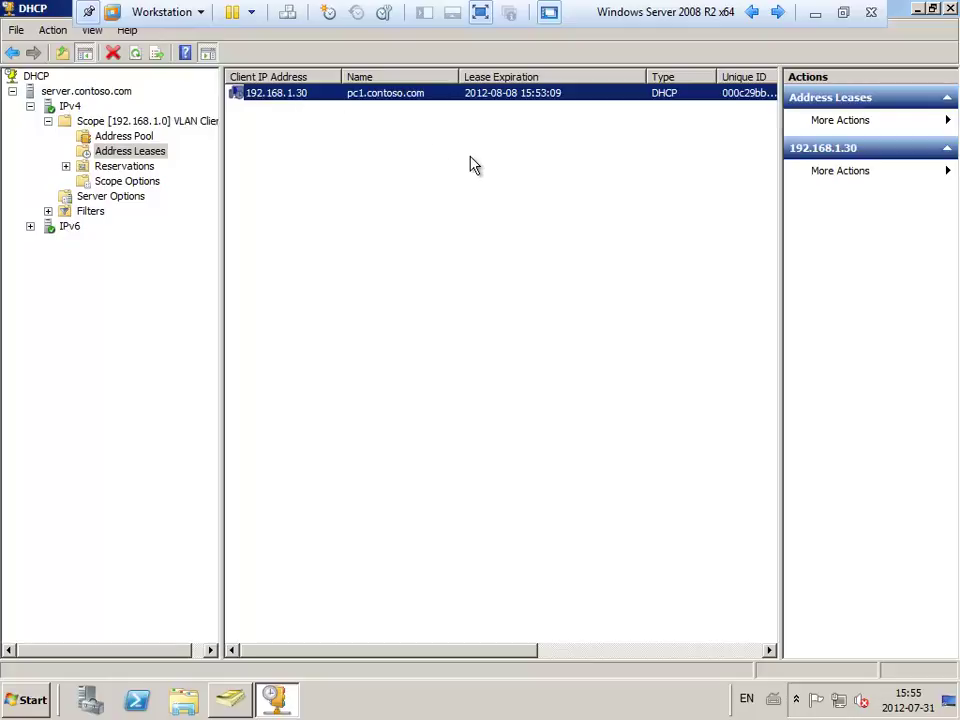
Step: Review scope options 006 DNS Servers and 015 DNS Domain Name, open Control Panel, then minimize VMware
{"action": "left_click", "coordinate": [133, 183]}
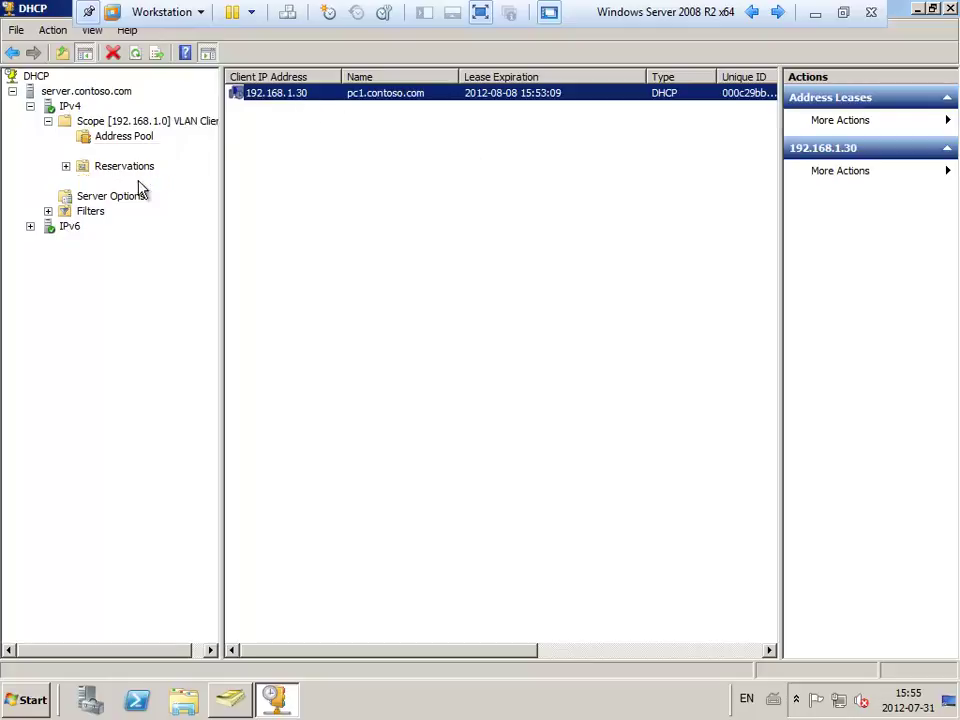
{"action": "left_click", "coordinate": [294, 110]}
{"action": "left_click", "coordinate": [311, 126]}
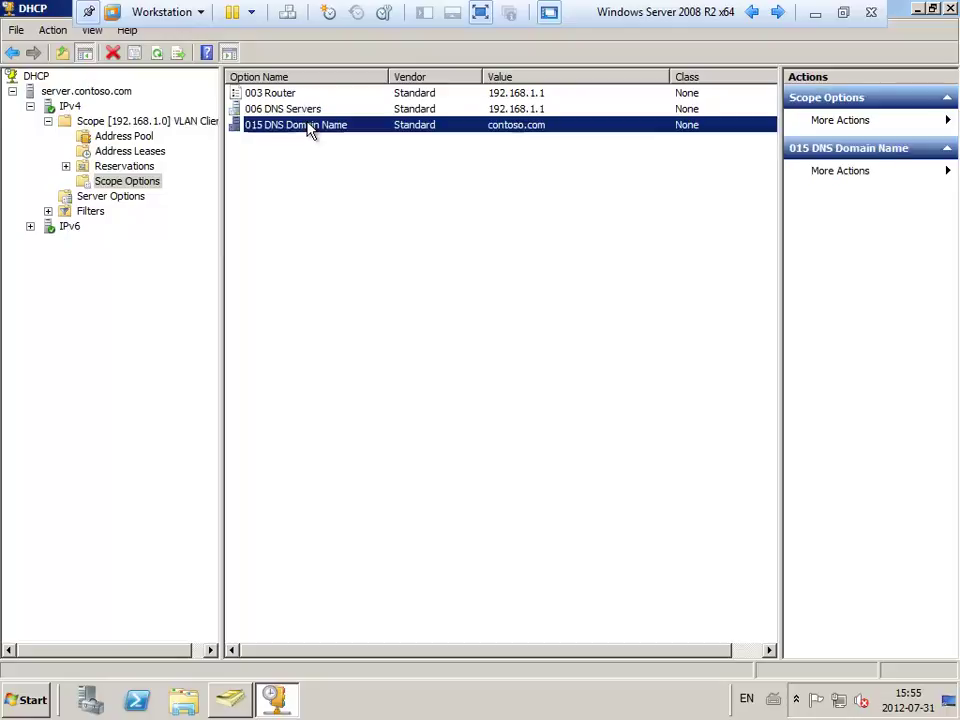
{"action": "left_click", "coordinate": [379, 178]}
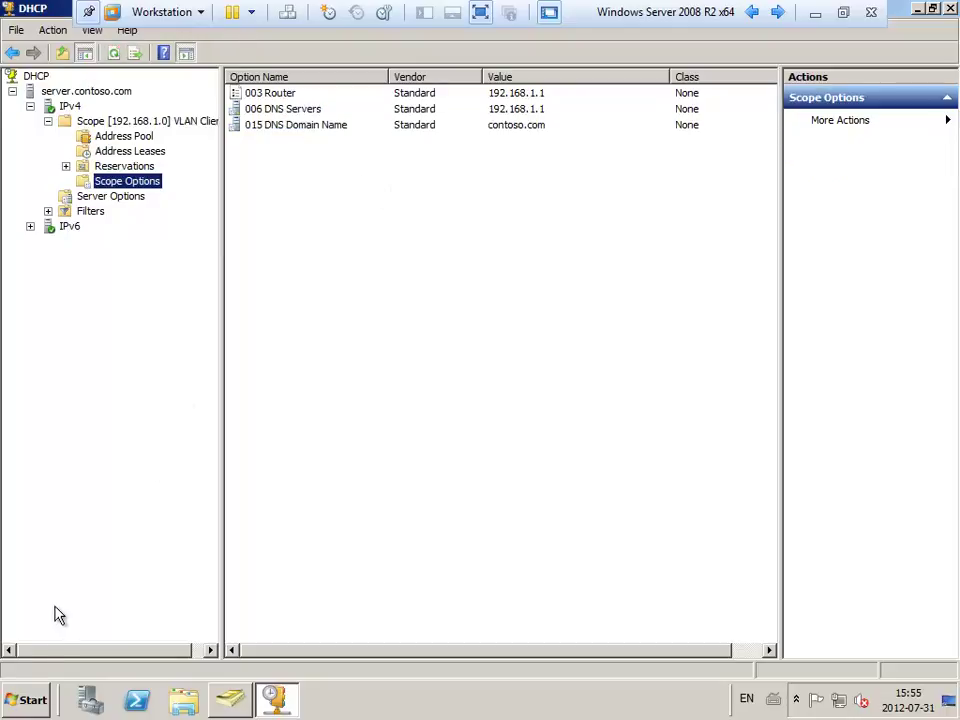
{"action": "left_click", "coordinate": [33, 705]}
{"action": "left_click", "coordinate": [640, 478]}
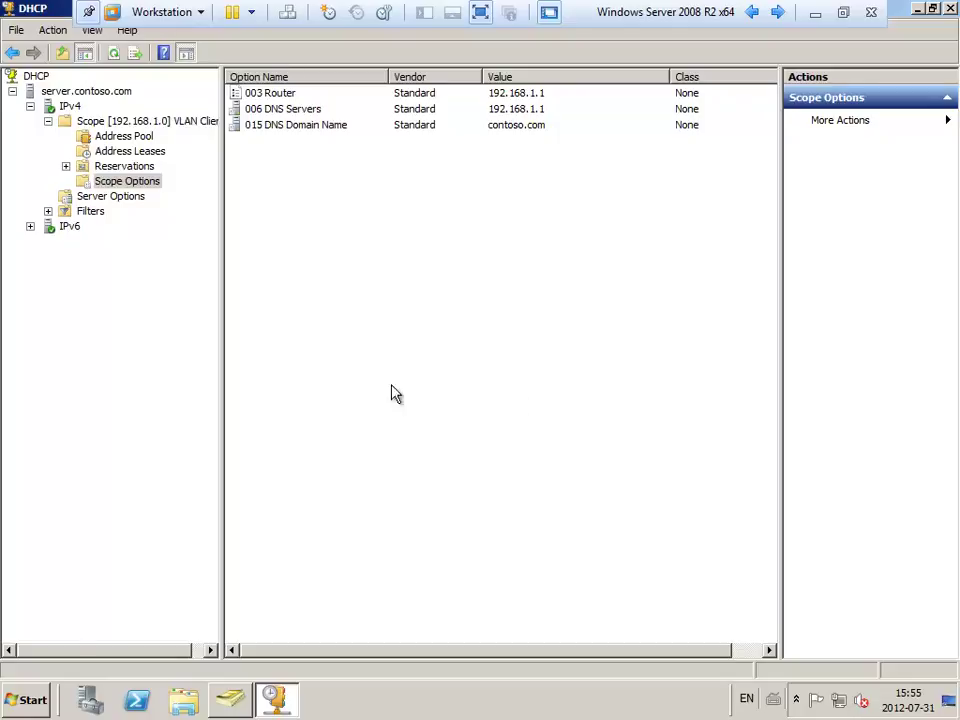
{"action": "left_click", "coordinate": [38, 702]}
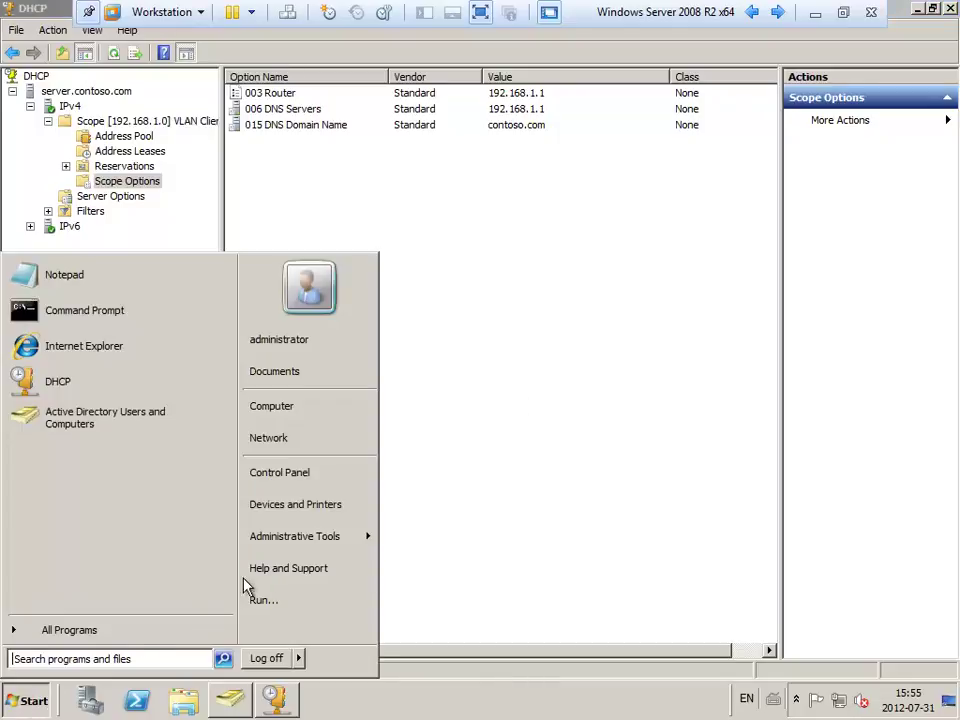
{"action": "left_click", "coordinate": [294, 477]}
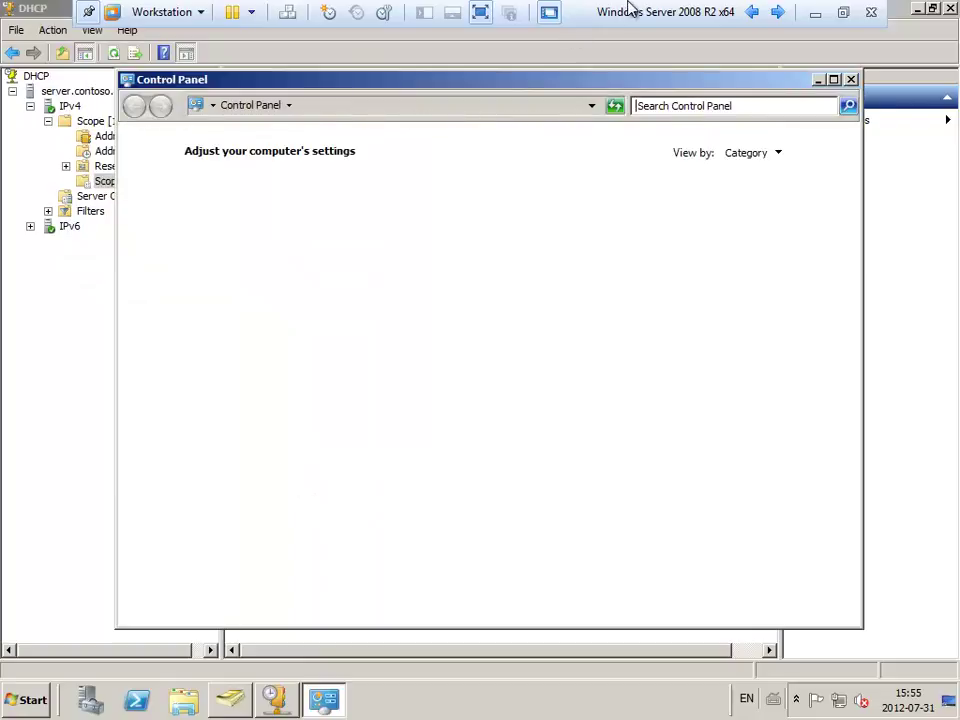
{"action": "left_click", "coordinate": [813, 11]}
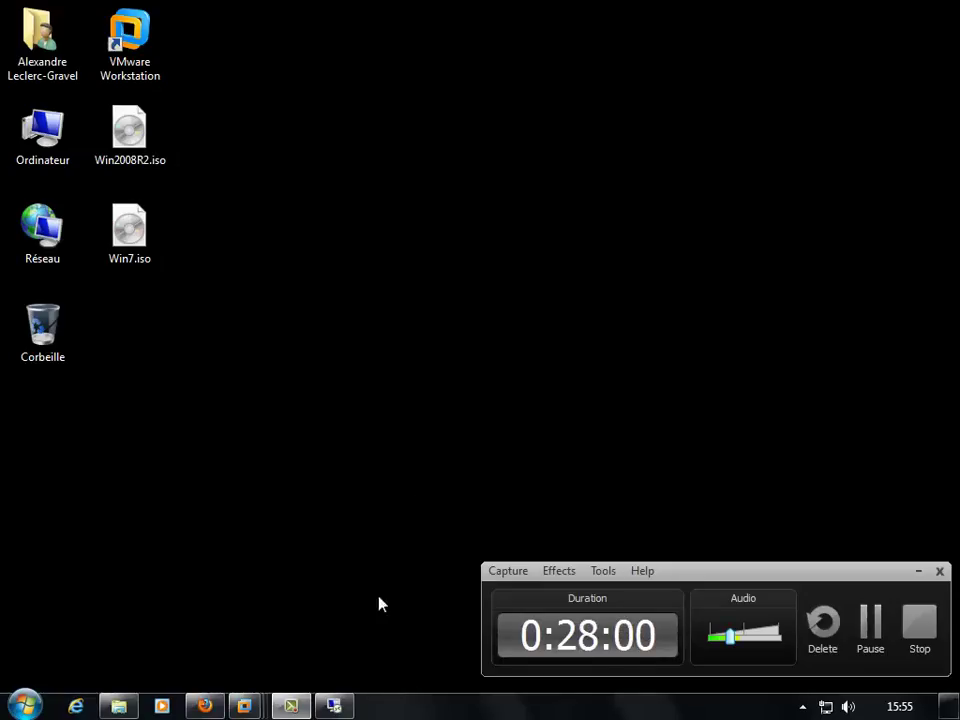
Step: Ping 192.168.1.1 from the Windows 7 VM's cmd prompt (4 of 4 replies), then close cmd and Network Connections
{"action": "mouse_move", "coordinate": [290, 703]}
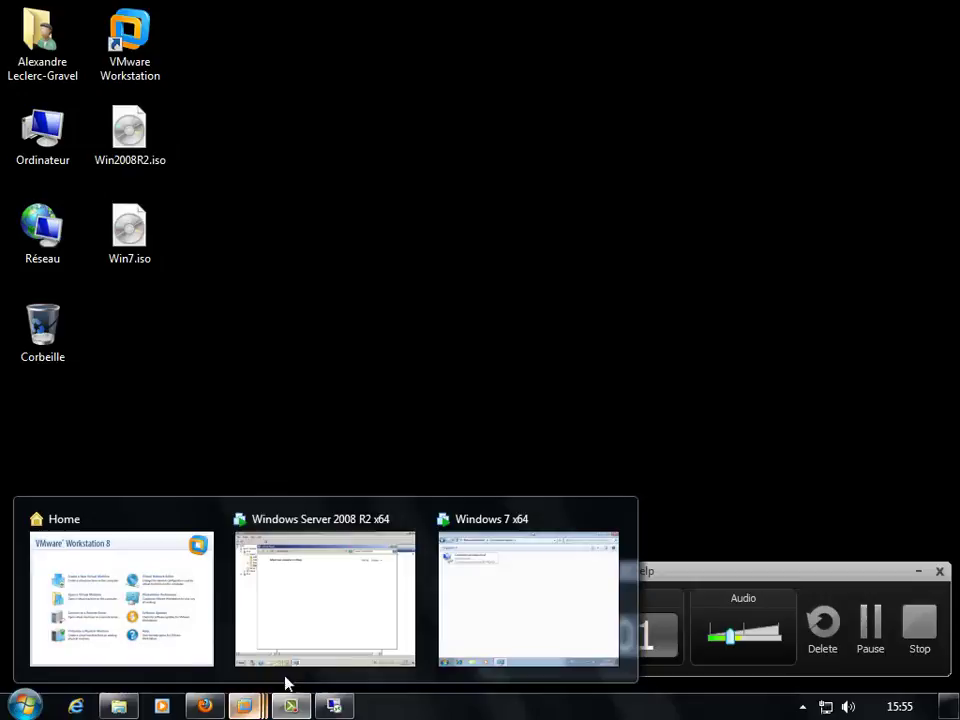
{"action": "left_click", "coordinate": [461, 604]}
{"action": "key", "text": "super"}
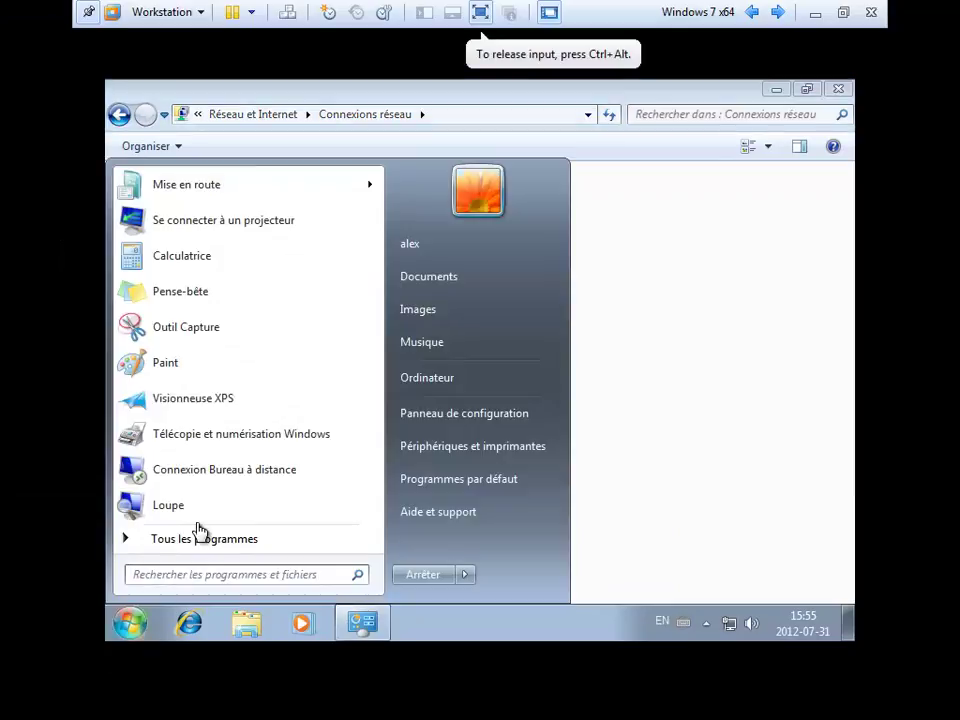
{"action": "type", "text": "cmd"}
{"action": "key", "text": "Return"}
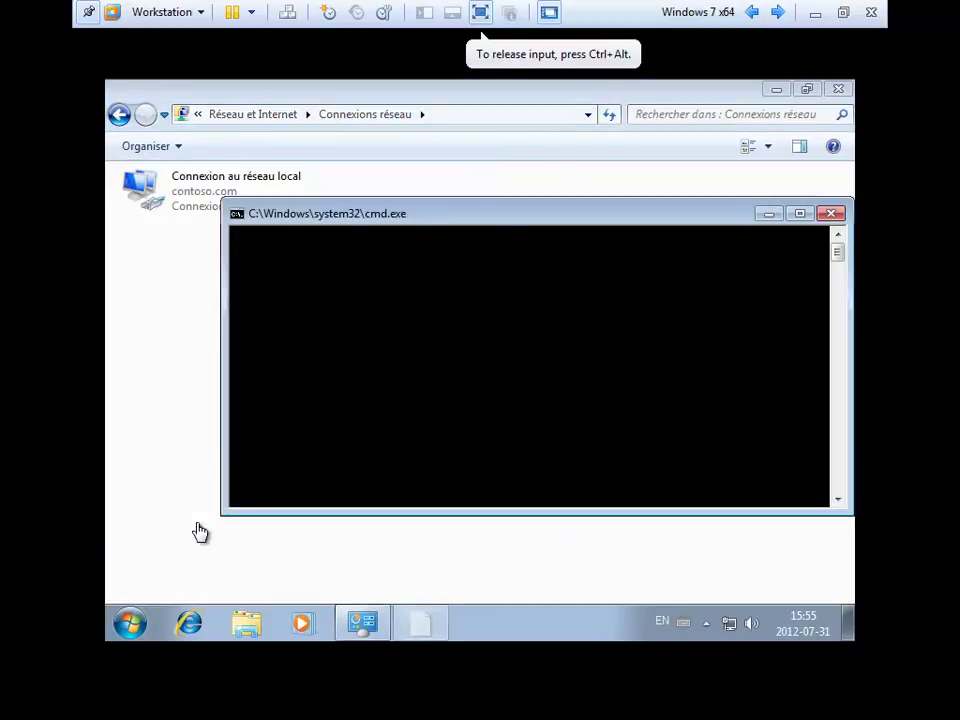
{"action": "type", "text": "ping "}
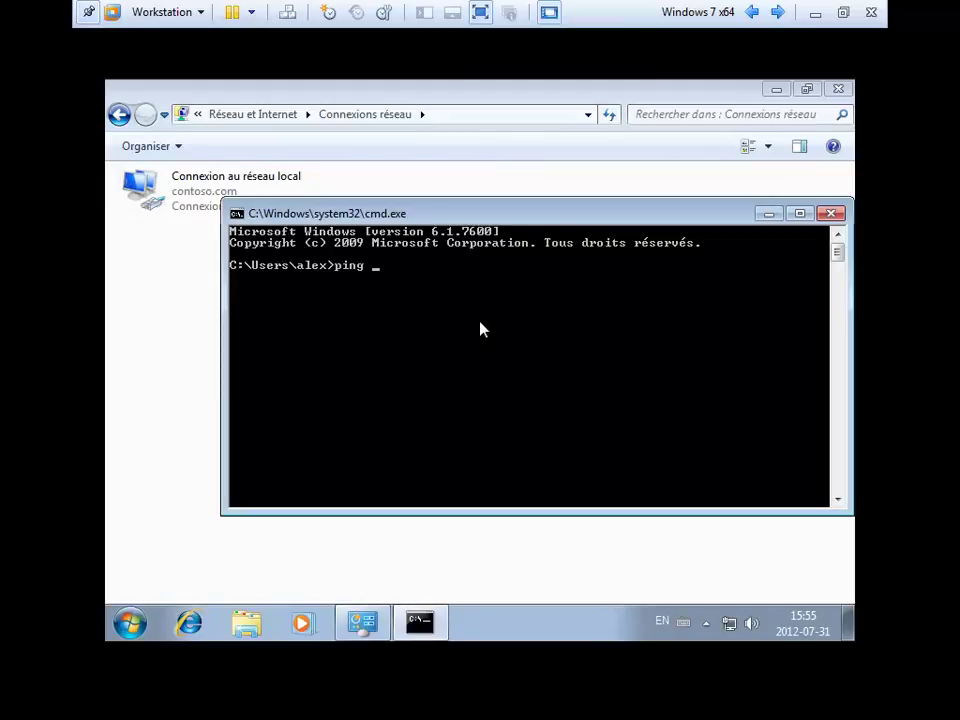
{"action": "type", "text": "192.168.1.1"}
{"action": "key", "text": "Return"}
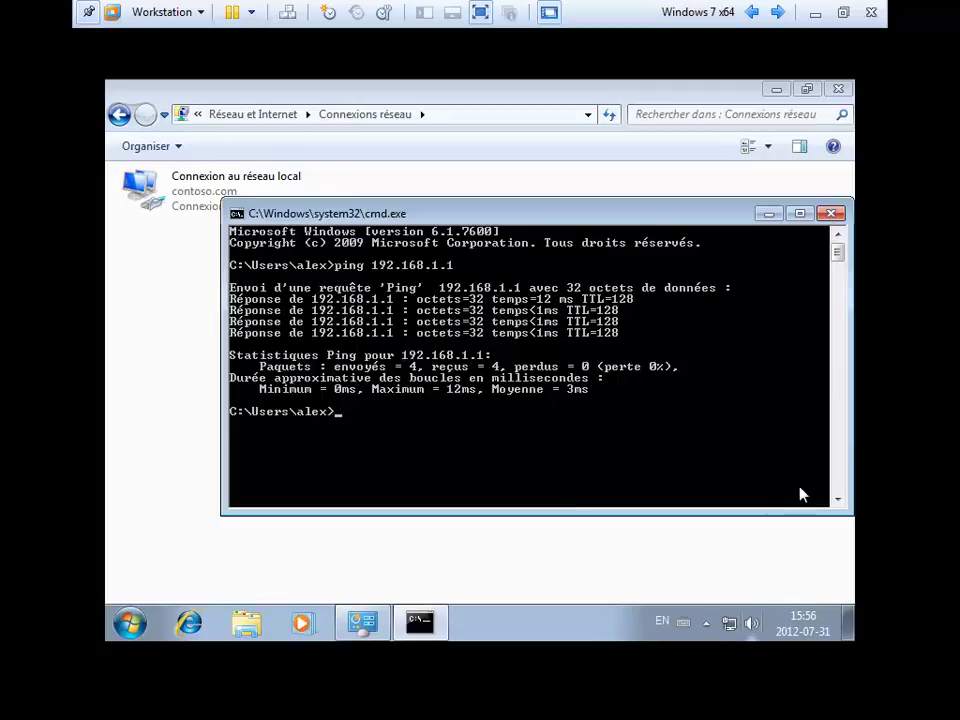
{"action": "left_click", "coordinate": [831, 215]}
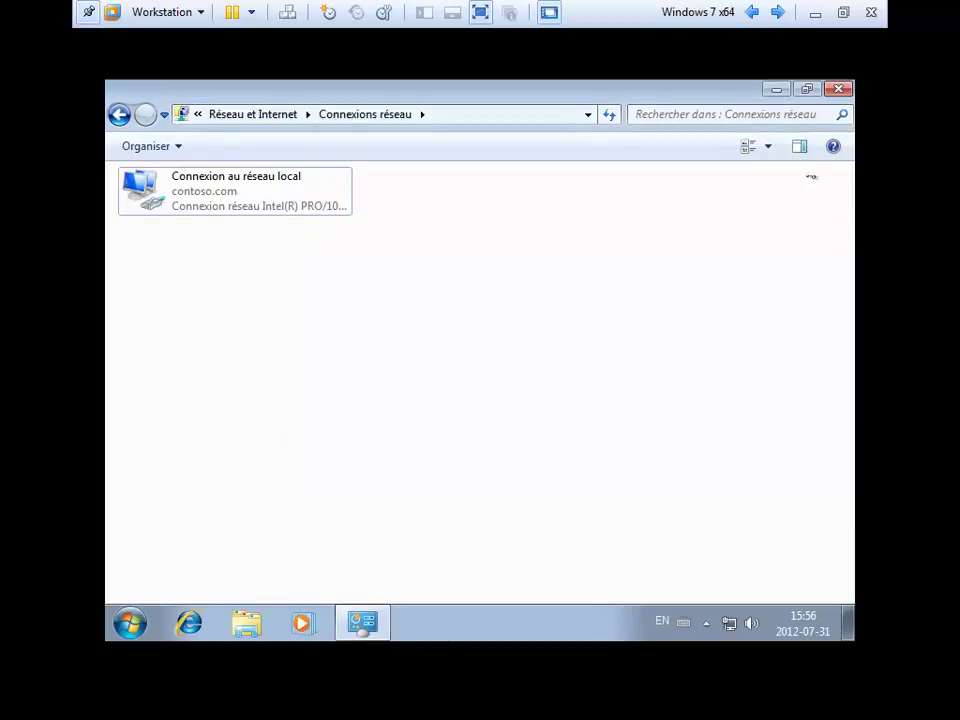
{"action": "left_click", "coordinate": [839, 90]}
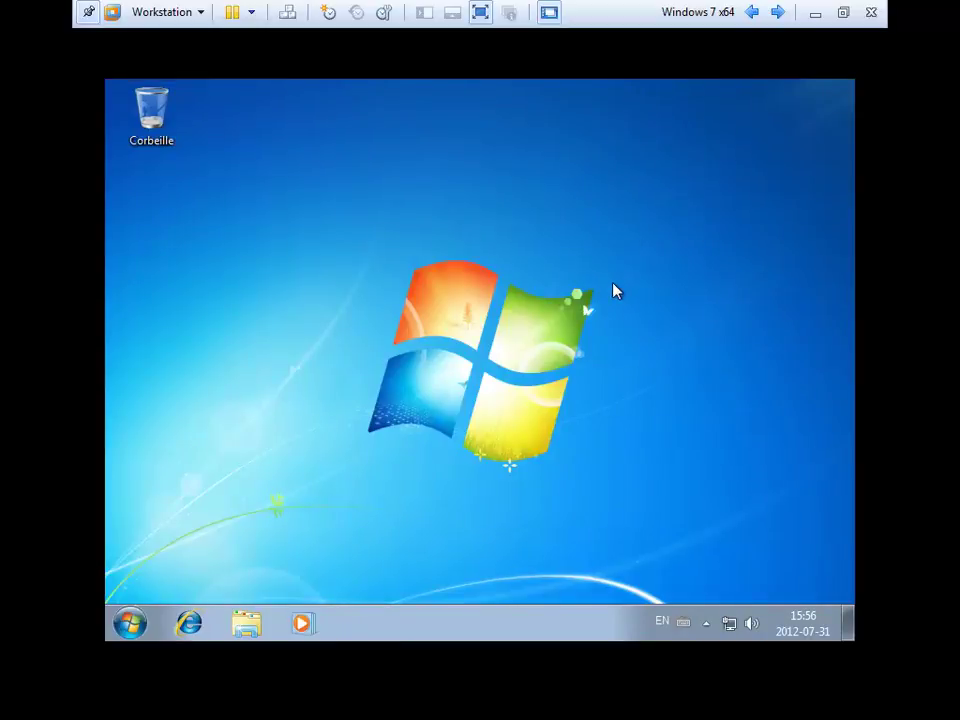
Step: Reach pc1's computer name/domain change dialog through Computer properties and the Computer Name tab
{"action": "left_click", "coordinate": [130, 622]}
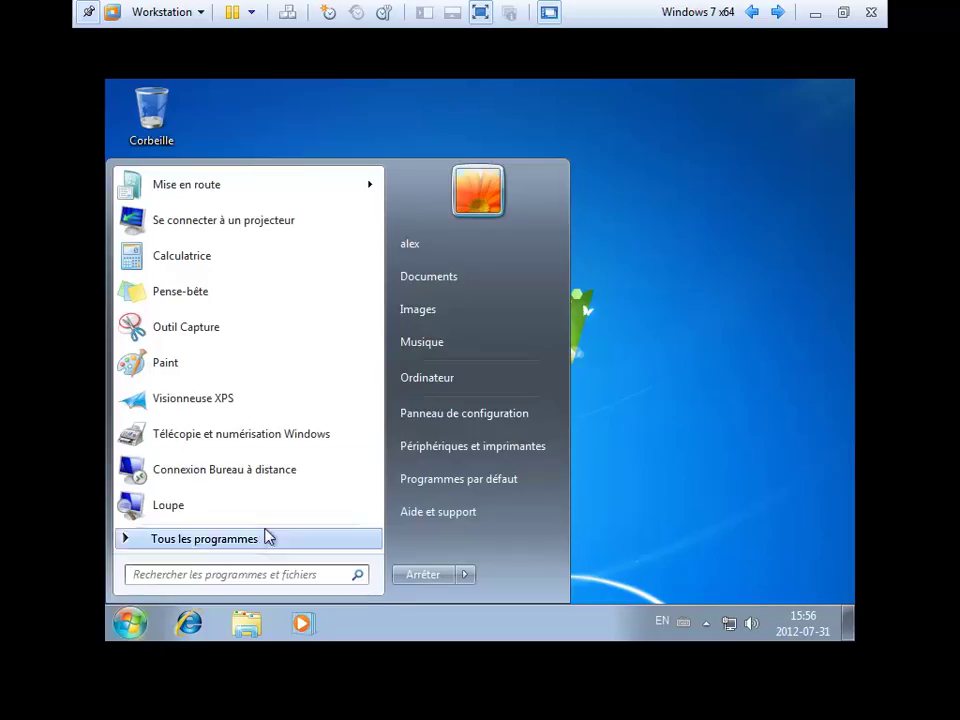
{"action": "right_click", "coordinate": [427, 385]}
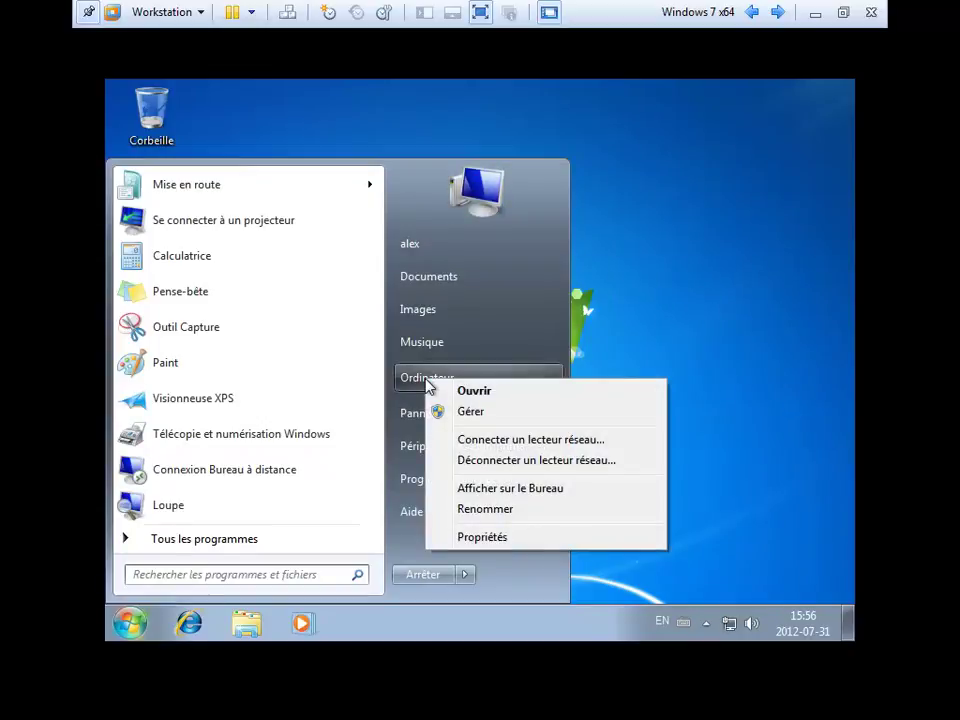
{"action": "left_click", "coordinate": [488, 538]}
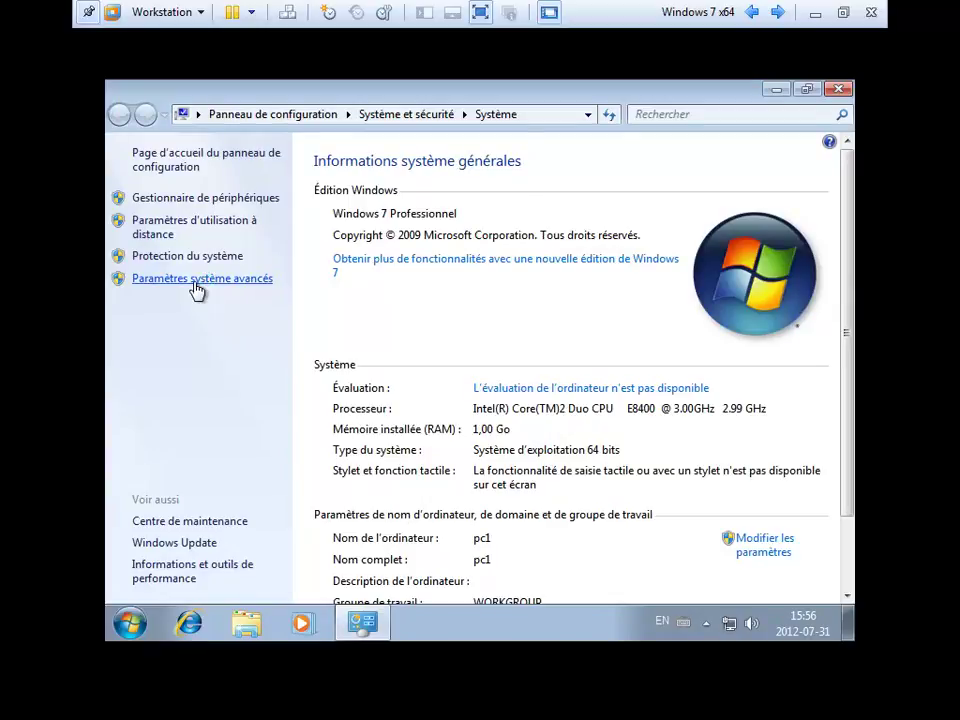
{"action": "left_click", "coordinate": [250, 149]}
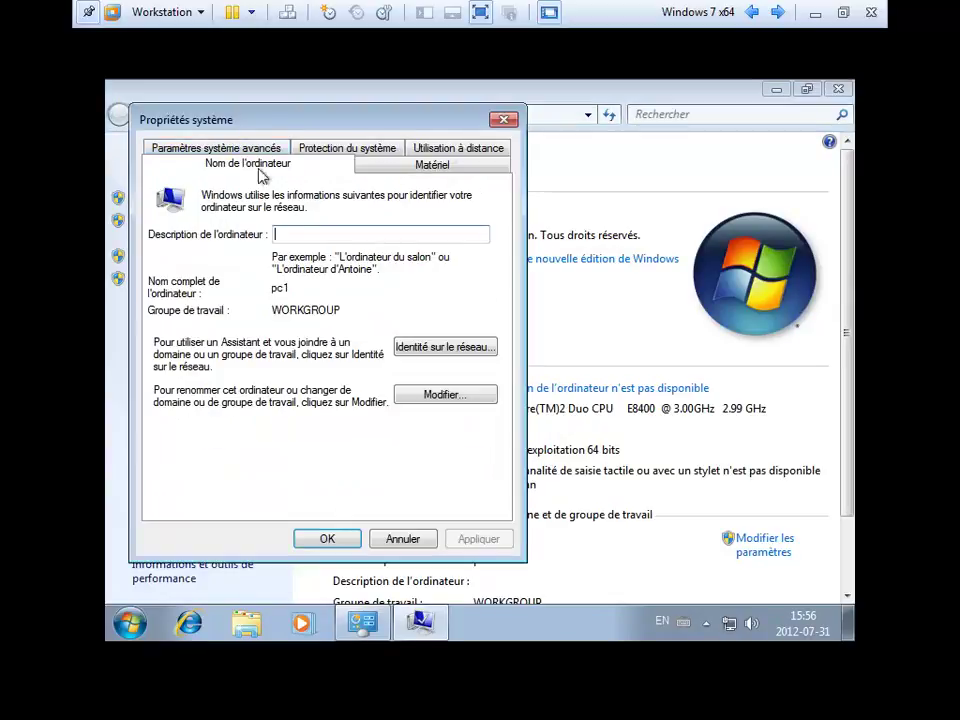
{"action": "left_click", "coordinate": [443, 396]}
{"action": "key", "text": "Escape"}
{"action": "key", "text": "Escape"}
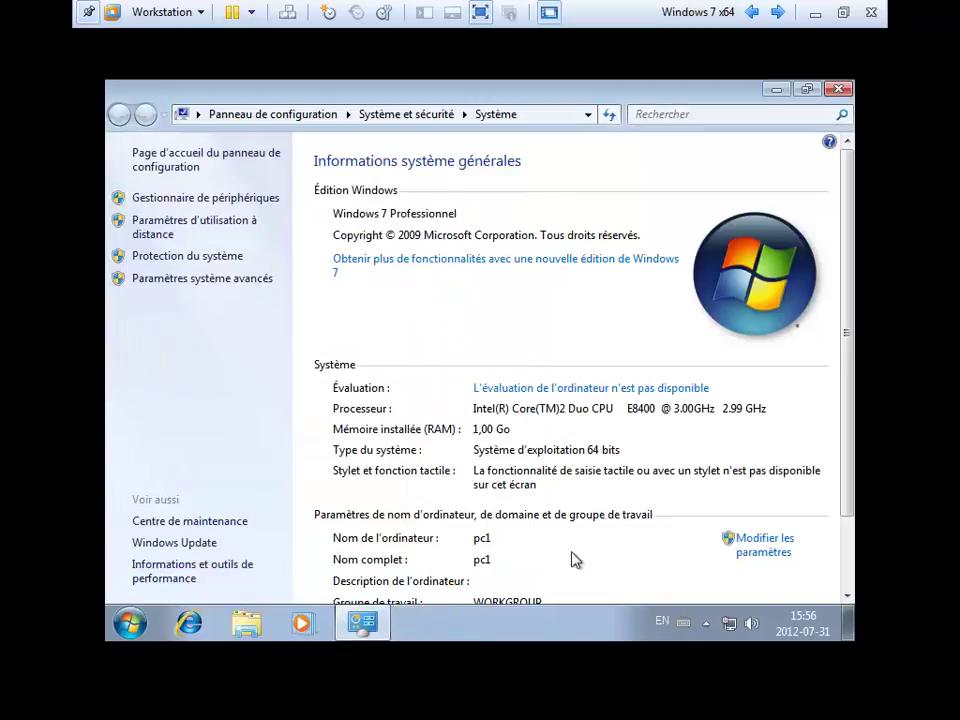
{"action": "left_click", "coordinate": [757, 552]}
{"action": "left_click", "coordinate": [466, 418]}
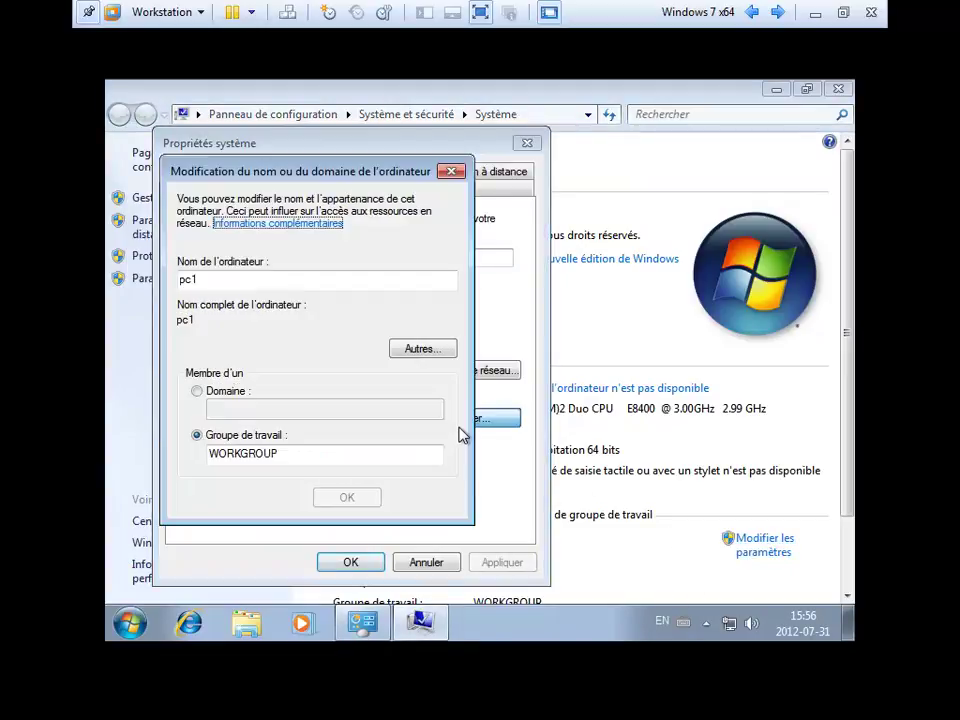
Step: Make pc1 a member of domain contoso.com, authenticating as administrator with the domain password
{"action": "left_click", "coordinate": [220, 397]}
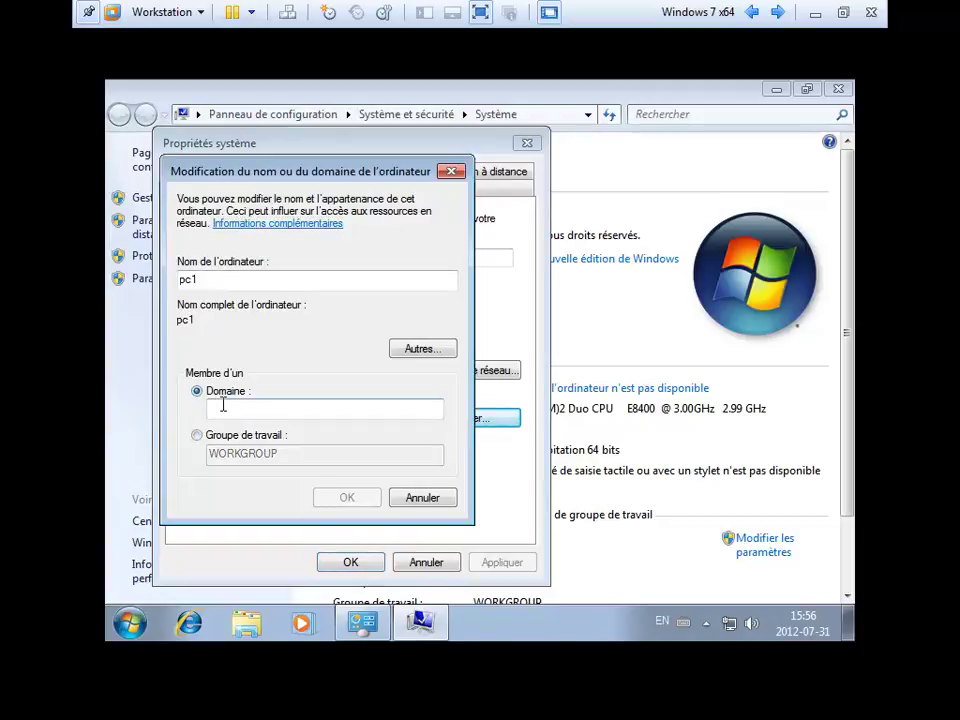
{"action": "left_click", "coordinate": [223, 403]}
{"action": "type", "text": "contoso.com"}
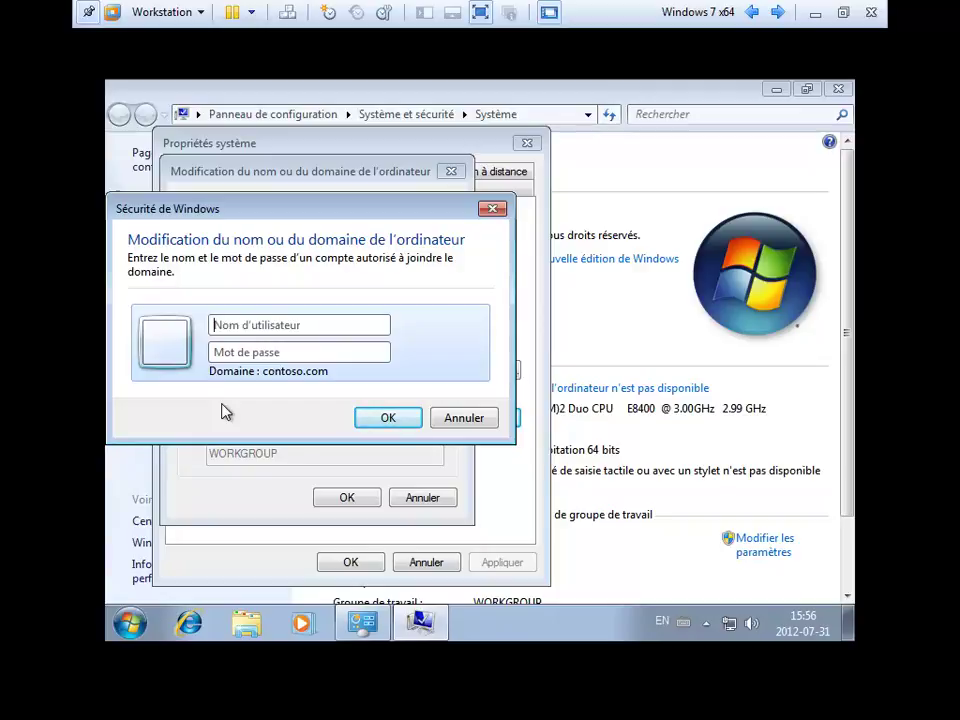
{"action": "type", "text": "admini"}
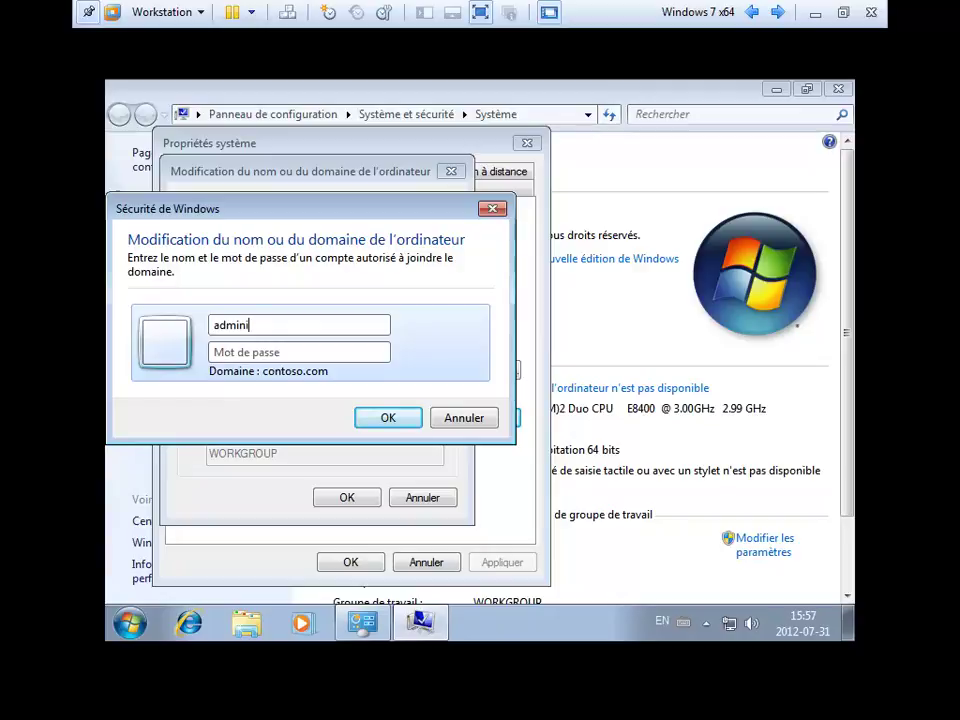
{"action": "type", "text": "strator"}
{"action": "key", "text": "Tab"}
{"action": "type", "text": "••••••••••"}
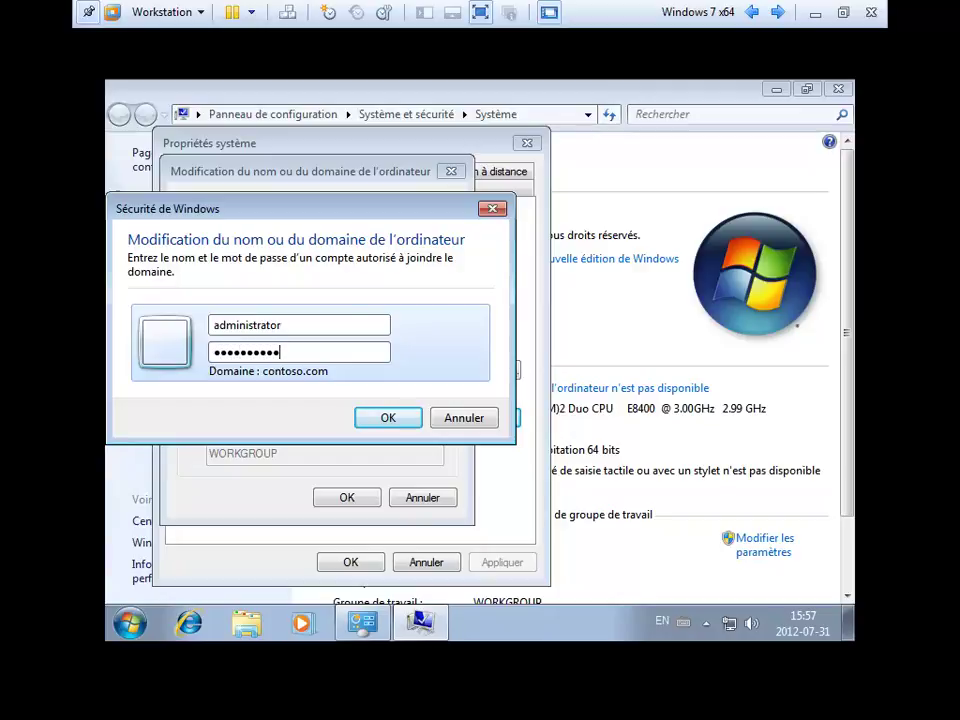
{"action": "key", "text": "Return"}
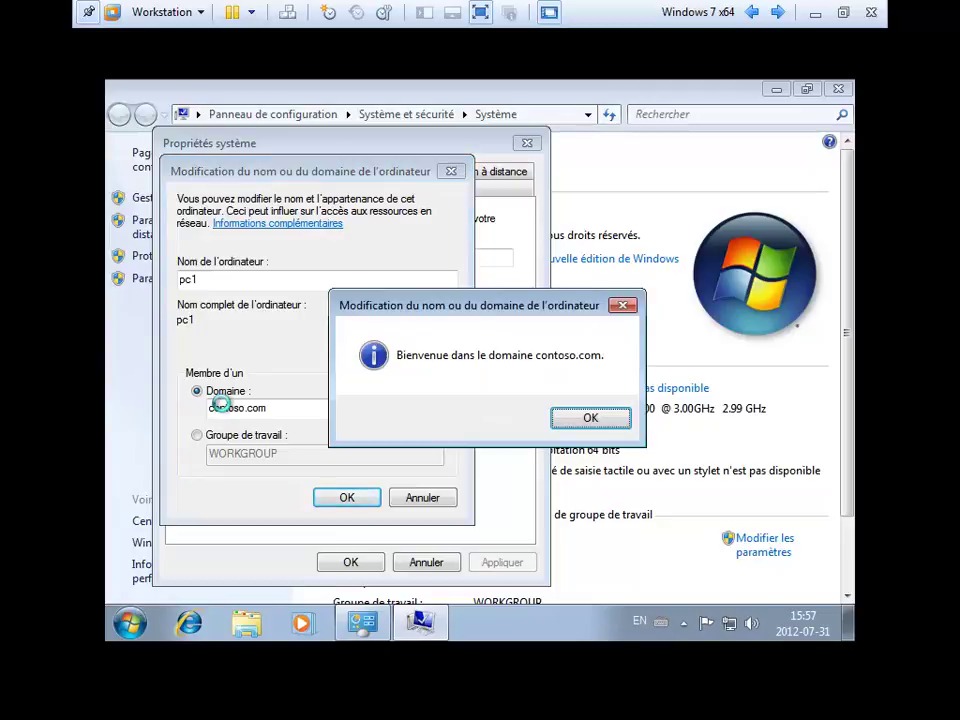
Step: Acknowledge the welcome to contoso.com and restart notices, then restart the Windows 7 VM now
{"action": "key", "text": "Return"}
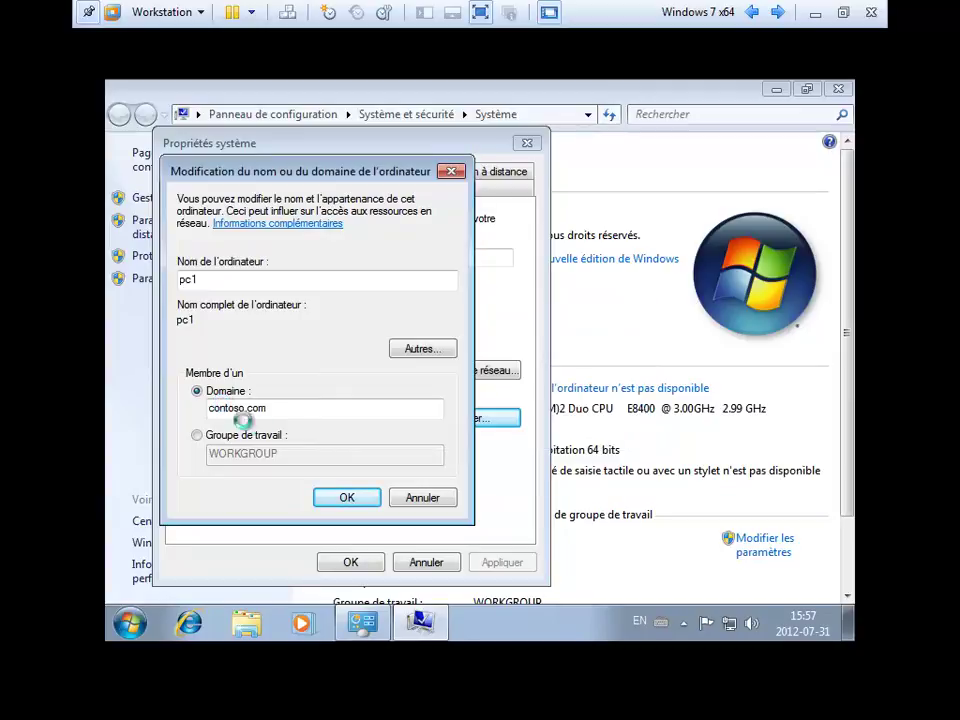
{"action": "left_click", "coordinate": [372, 495]}
{"action": "left_click", "coordinate": [595, 376]}
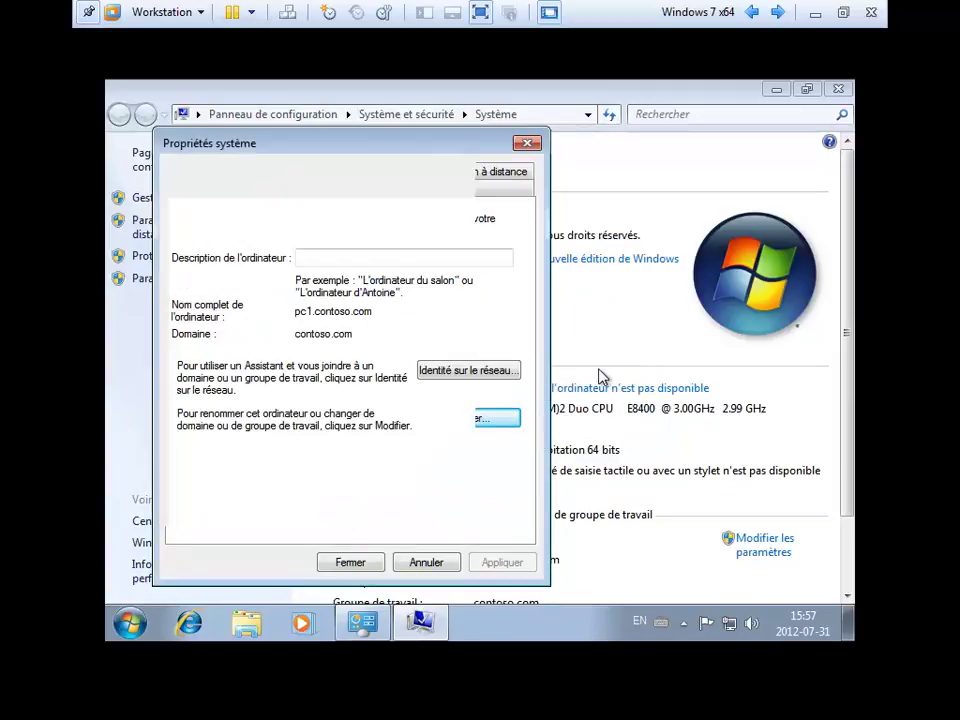
{"action": "left_click", "coordinate": [349, 561]}
{"action": "left_click", "coordinate": [438, 379]}
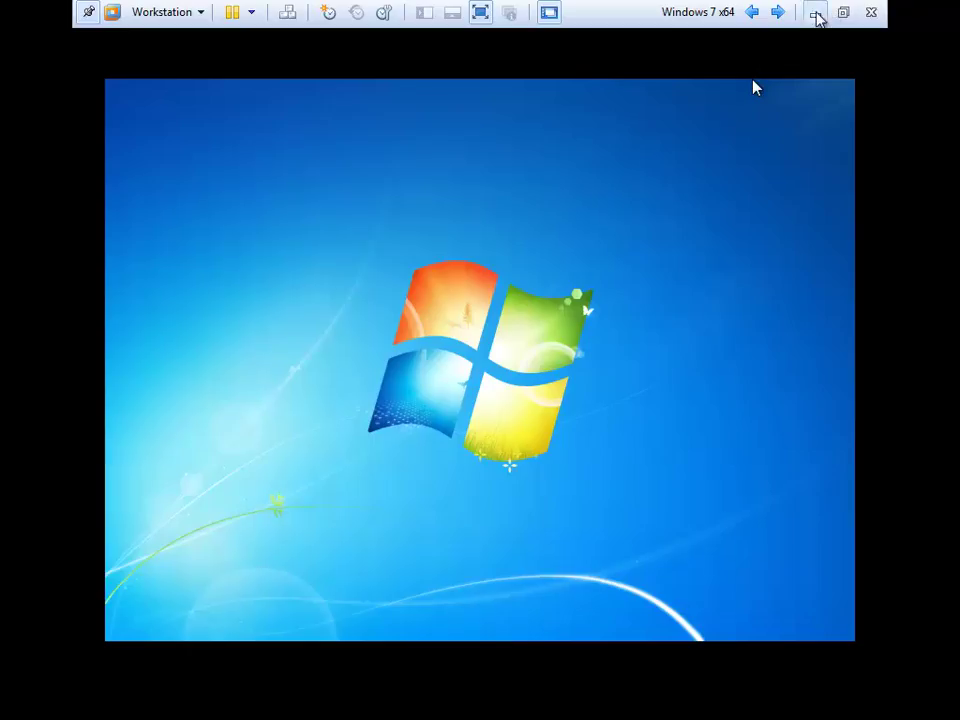
{"action": "left_click", "coordinate": [816, 14]}
Step: On the Windows Server 2008 R2 VM, close Control Panel and find PC1 in contoso.com's Computers container
{"action": "mouse_move", "coordinate": [249, 710]}
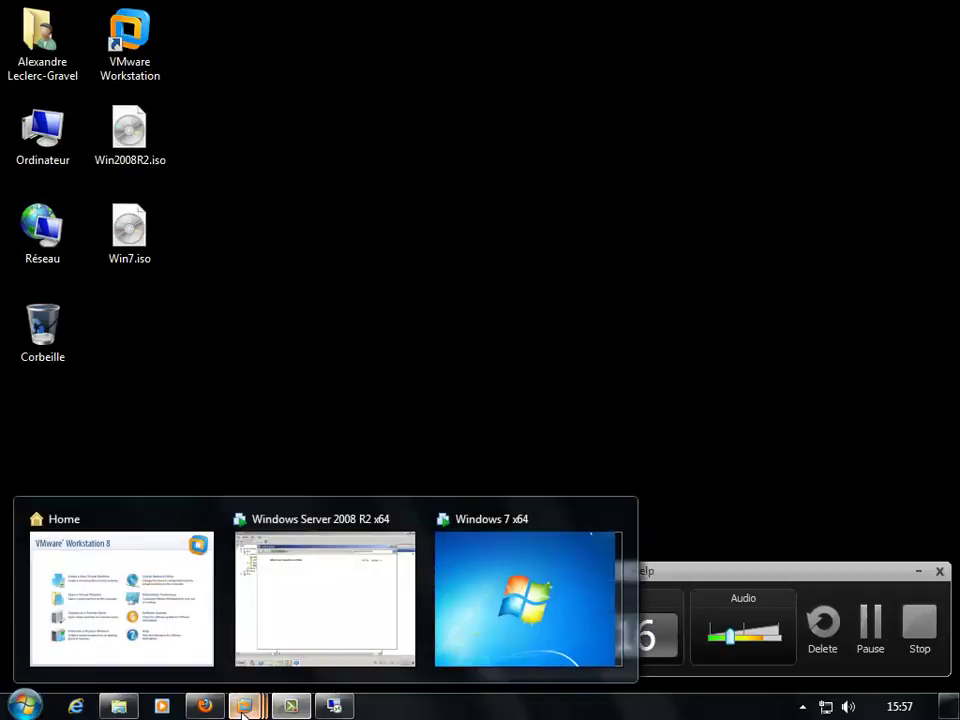
{"action": "left_click", "coordinate": [285, 600]}
{"action": "left_click", "coordinate": [127, 79]}
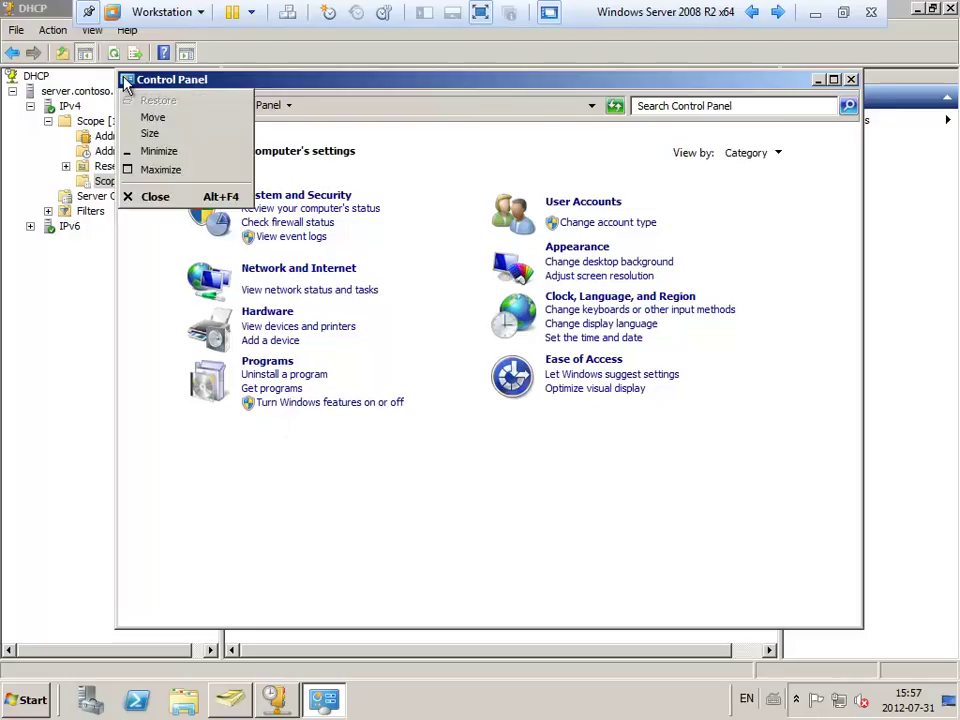
{"action": "left_click", "coordinate": [154, 195]}
{"action": "left_click", "coordinate": [240, 705]}
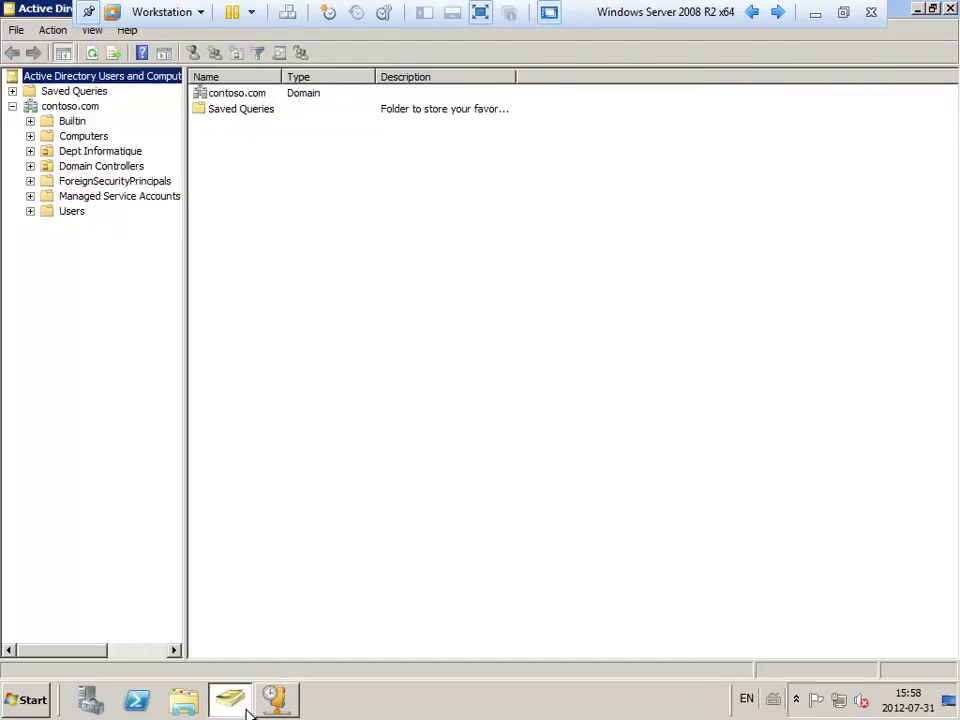
{"action": "left_click", "coordinate": [78, 137]}
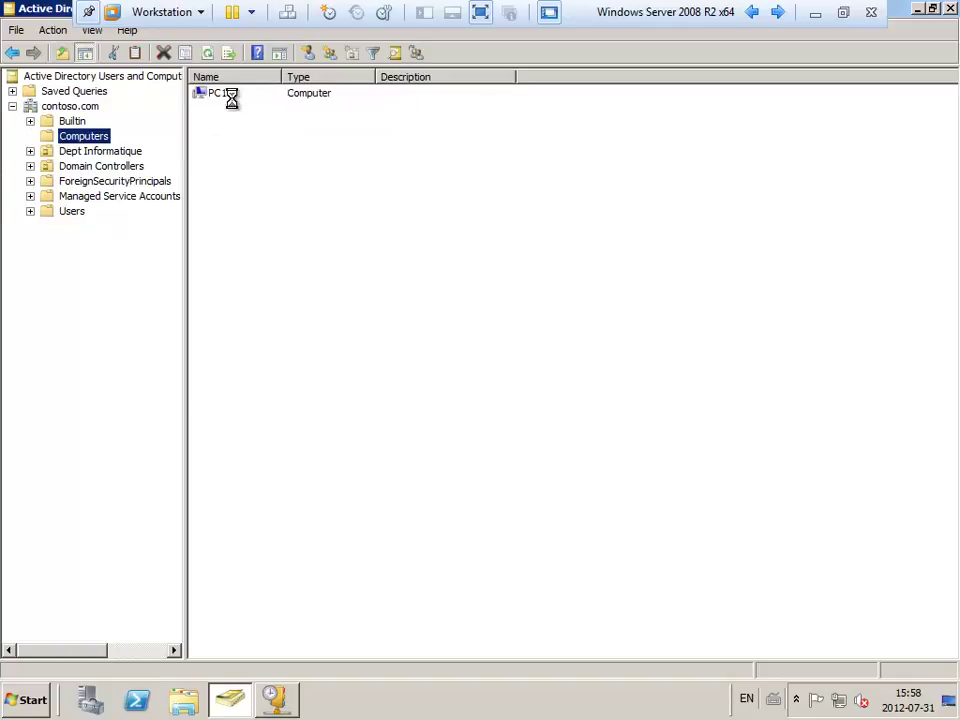
{"action": "left_click", "coordinate": [226, 93]}
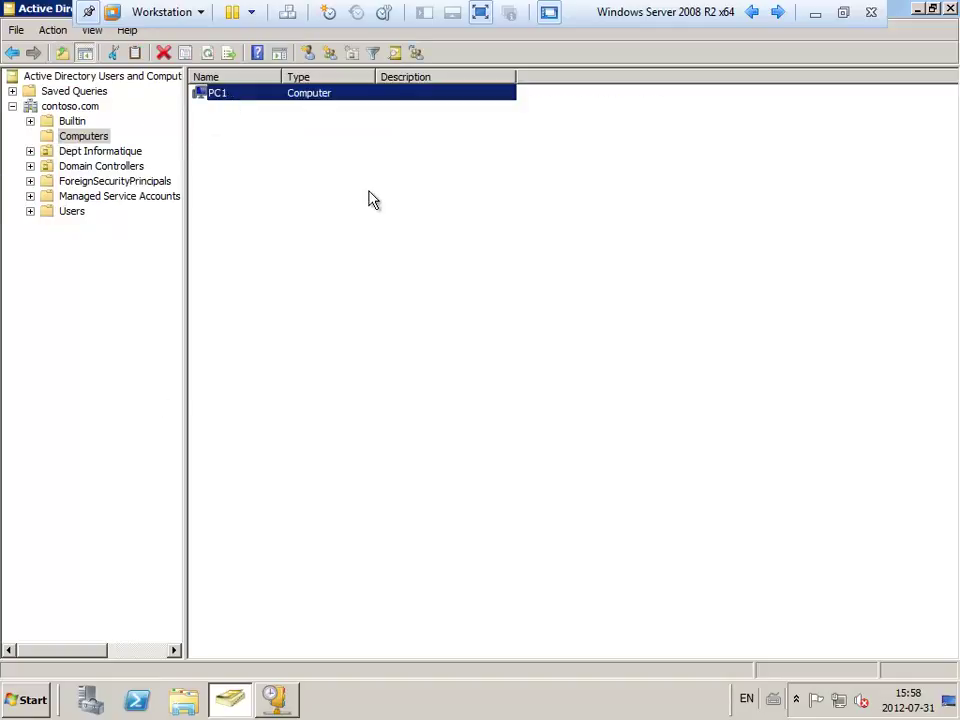
{"action": "left_click", "coordinate": [369, 199]}
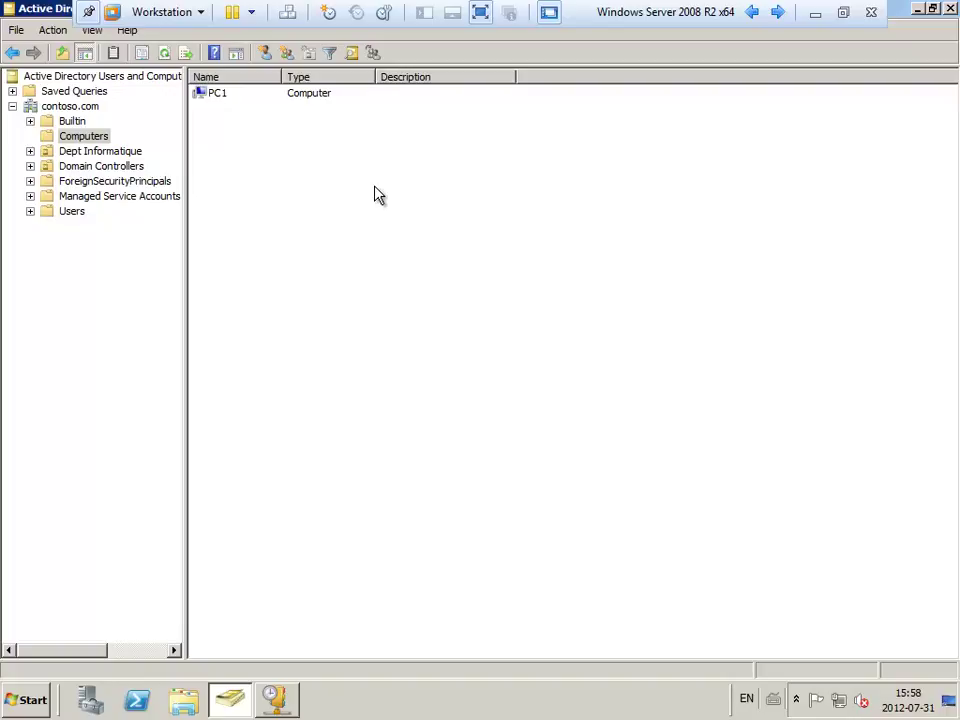
{"action": "left_click", "coordinate": [27, 700]}
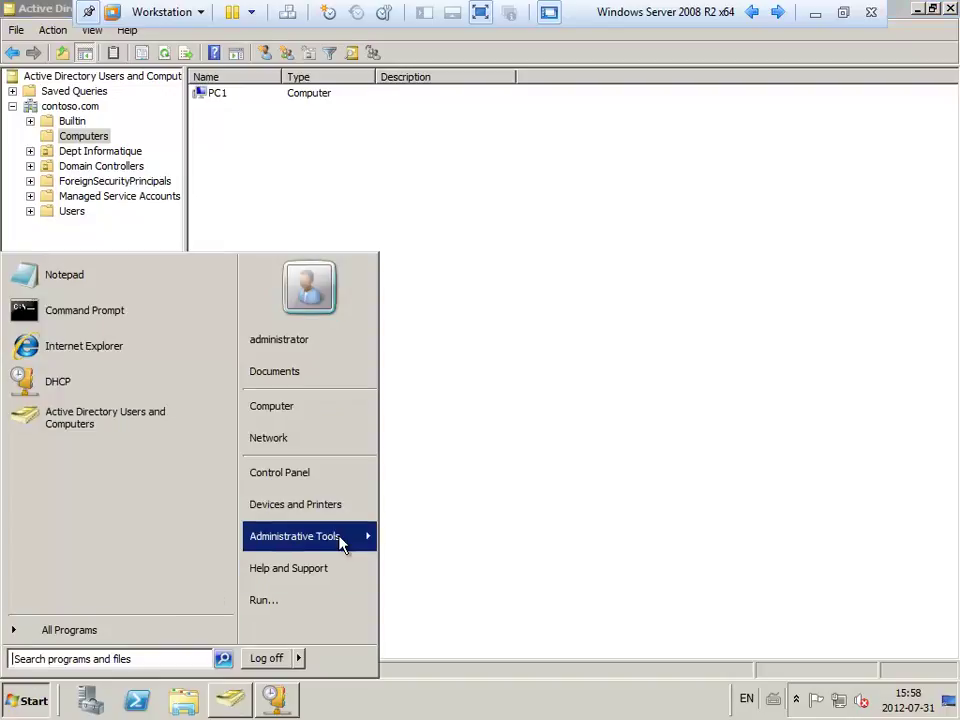
Step: Open DNS Manager, expand SERVER > Forward Lookup Zones > contoso.com, and refresh its records
{"action": "mouse_move", "coordinate": [340, 541]}
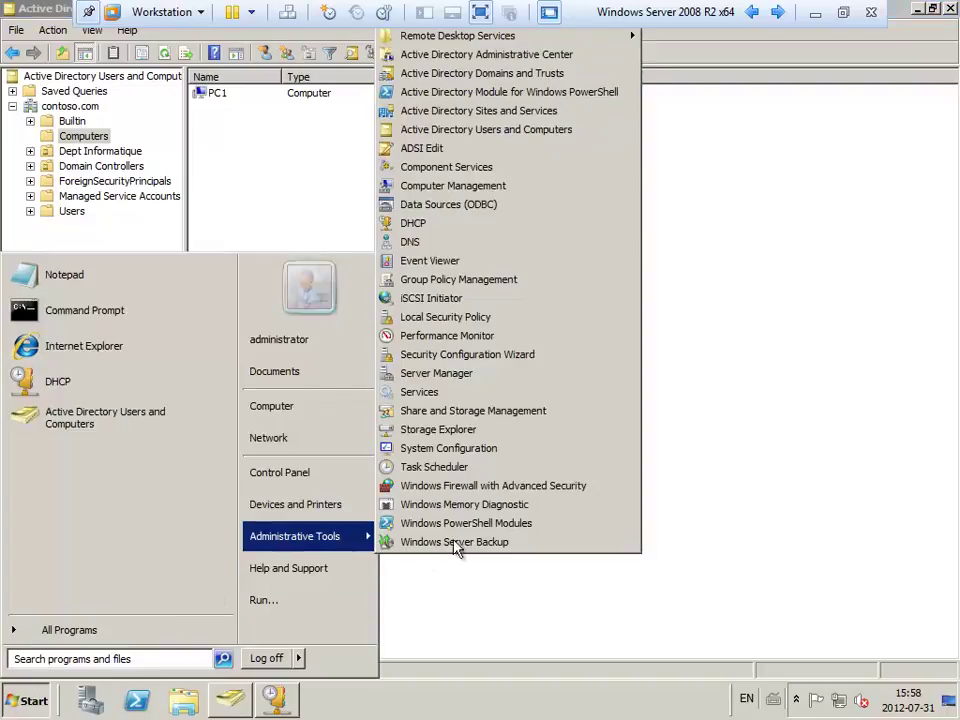
{"action": "left_click", "coordinate": [493, 243]}
{"action": "left_click", "coordinate": [59, 139]}
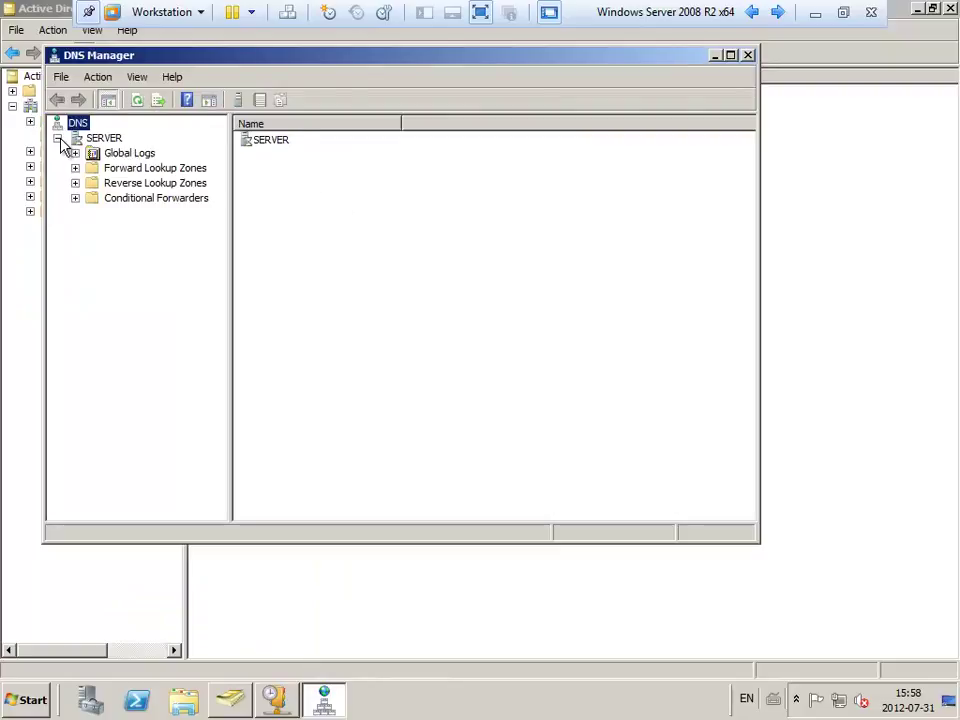
{"action": "double_click", "coordinate": [122, 168]}
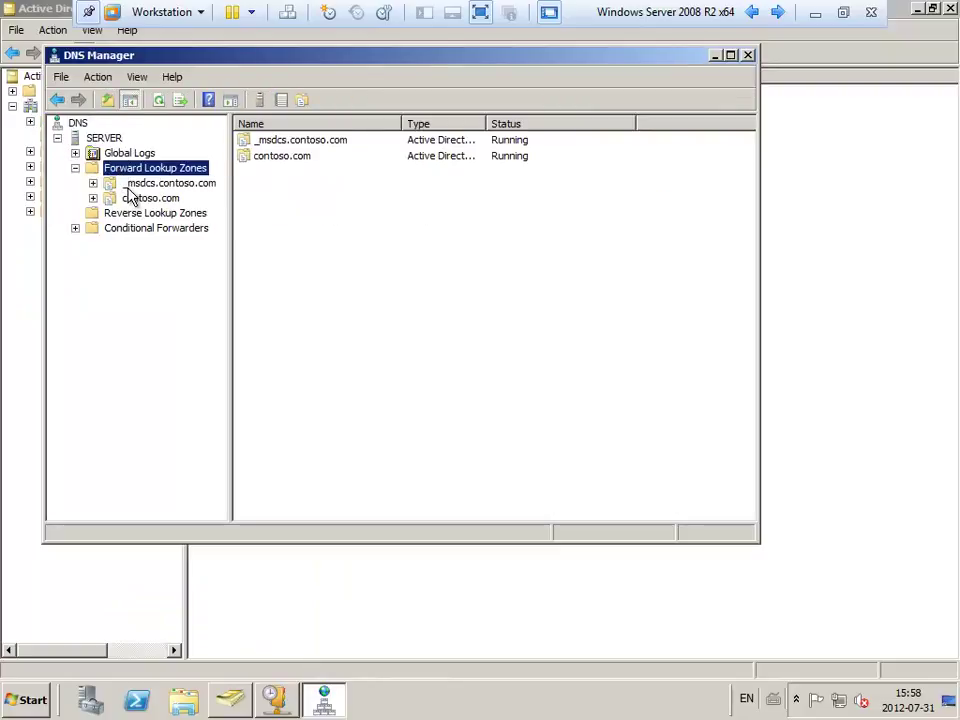
{"action": "double_click", "coordinate": [130, 197]}
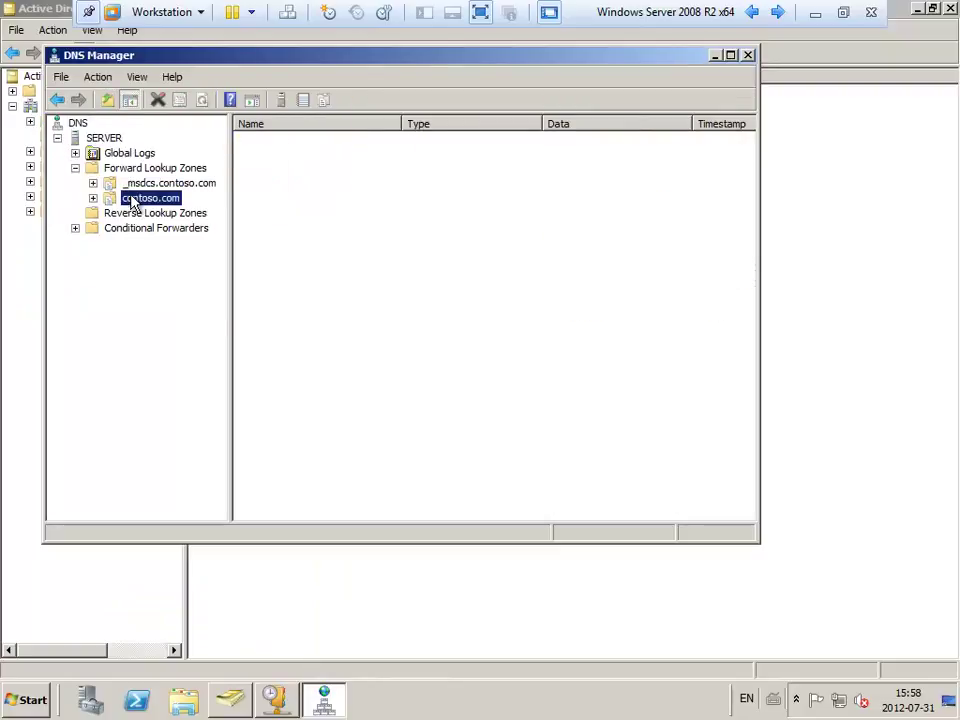
{"action": "right_click", "coordinate": [340, 388]}
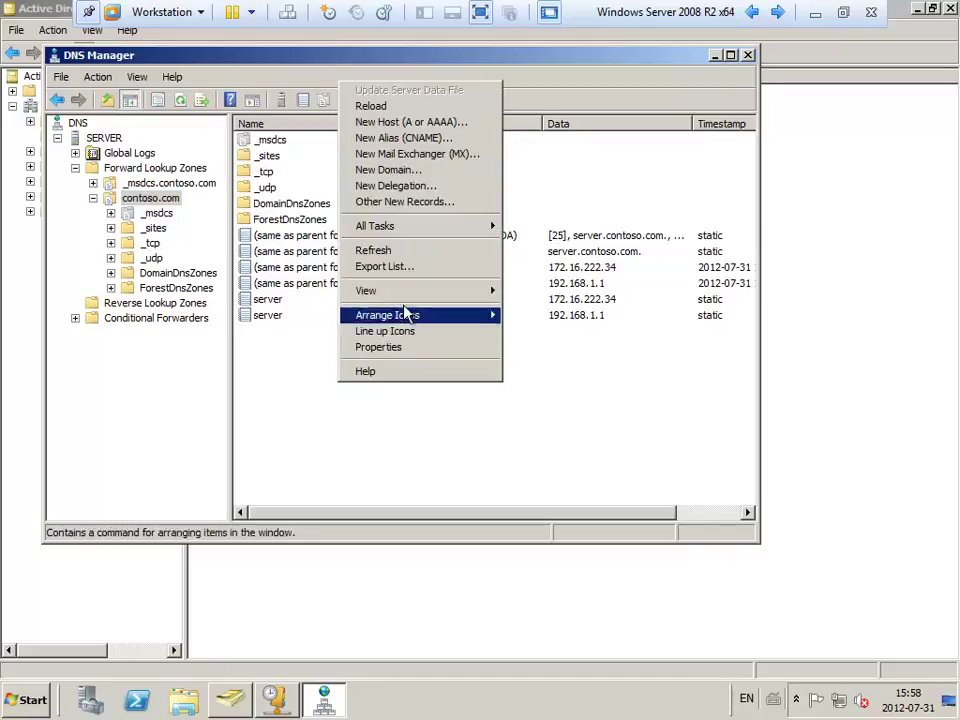
{"action": "left_click", "coordinate": [409, 252]}
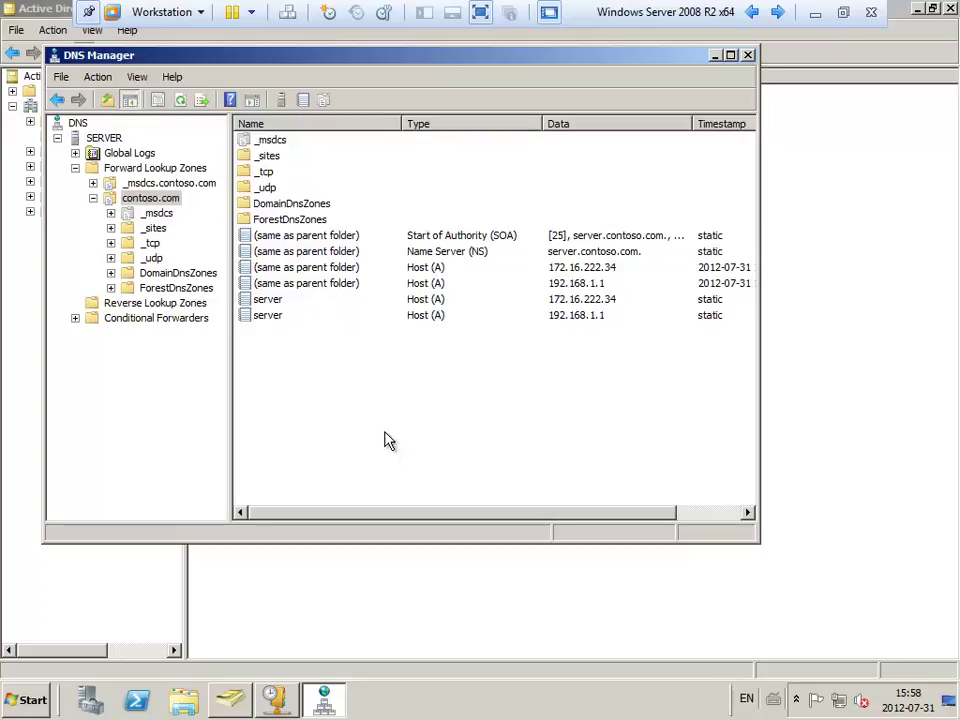
Step: Inspect the server 192.168.1.1 host record and refresh the contoso.com records again
{"action": "right_click", "coordinate": [274, 341]}
{"action": "left_click", "coordinate": [260, 315]}
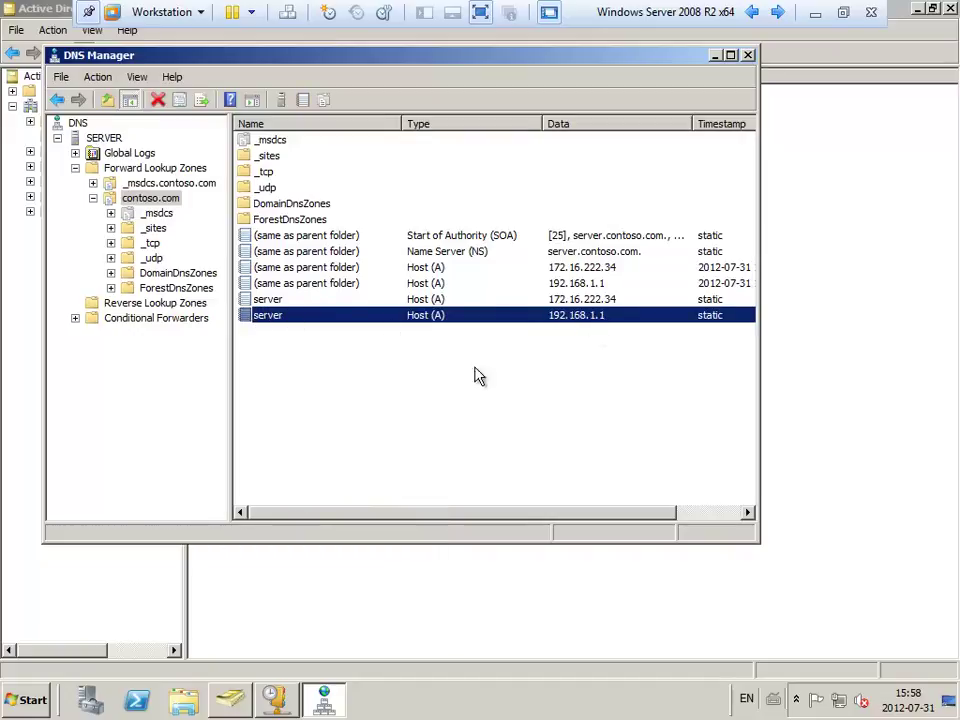
{"action": "left_click", "coordinate": [379, 388]}
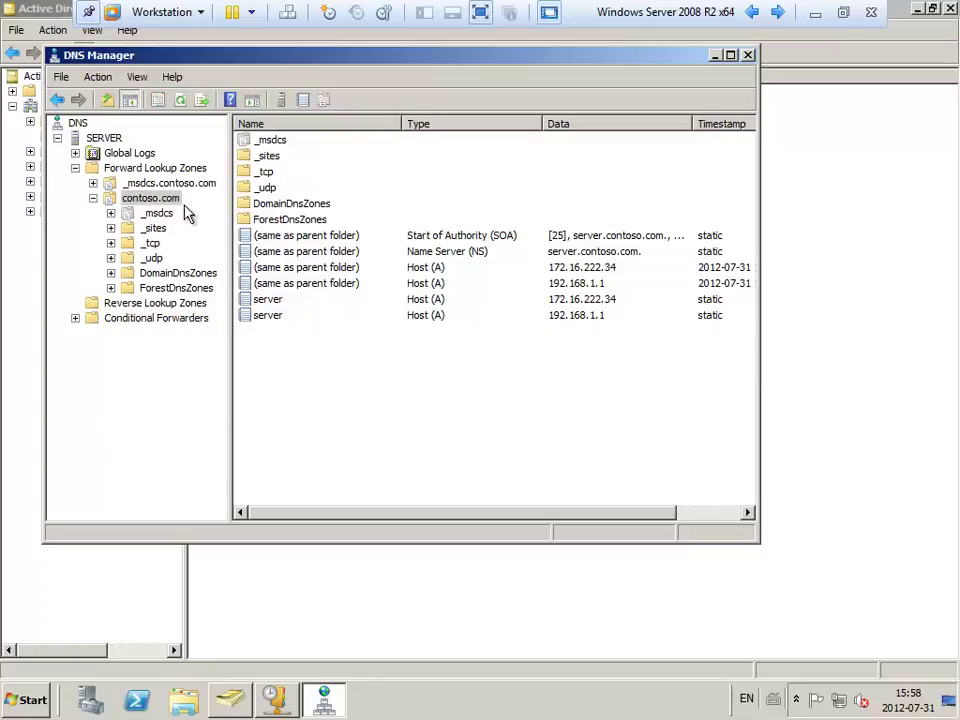
{"action": "right_click", "coordinate": [352, 397]}
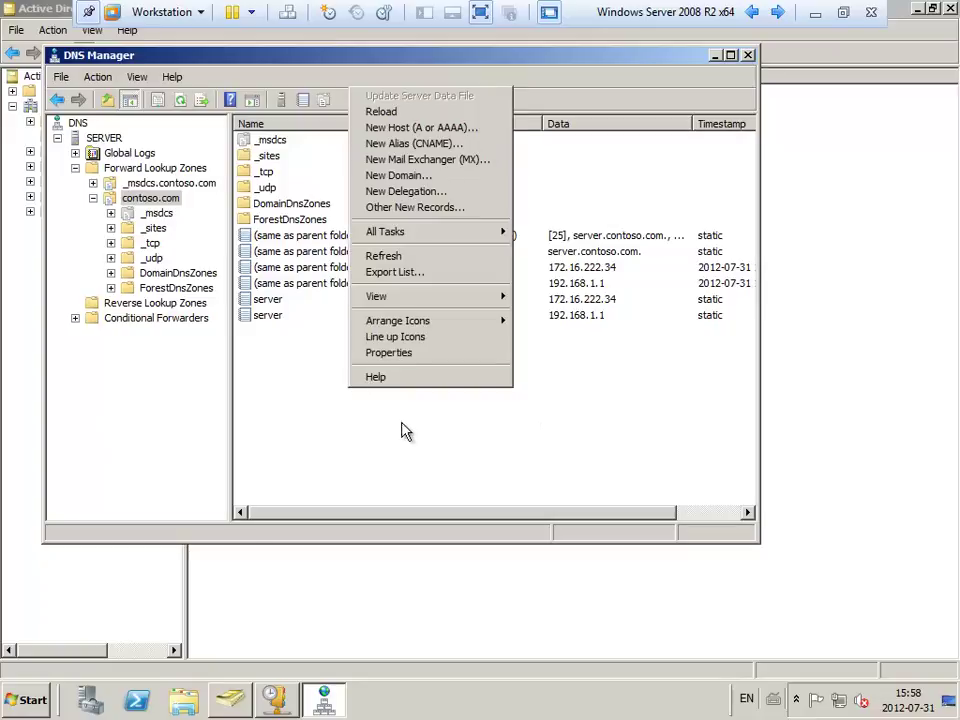
{"action": "left_click", "coordinate": [408, 258]}
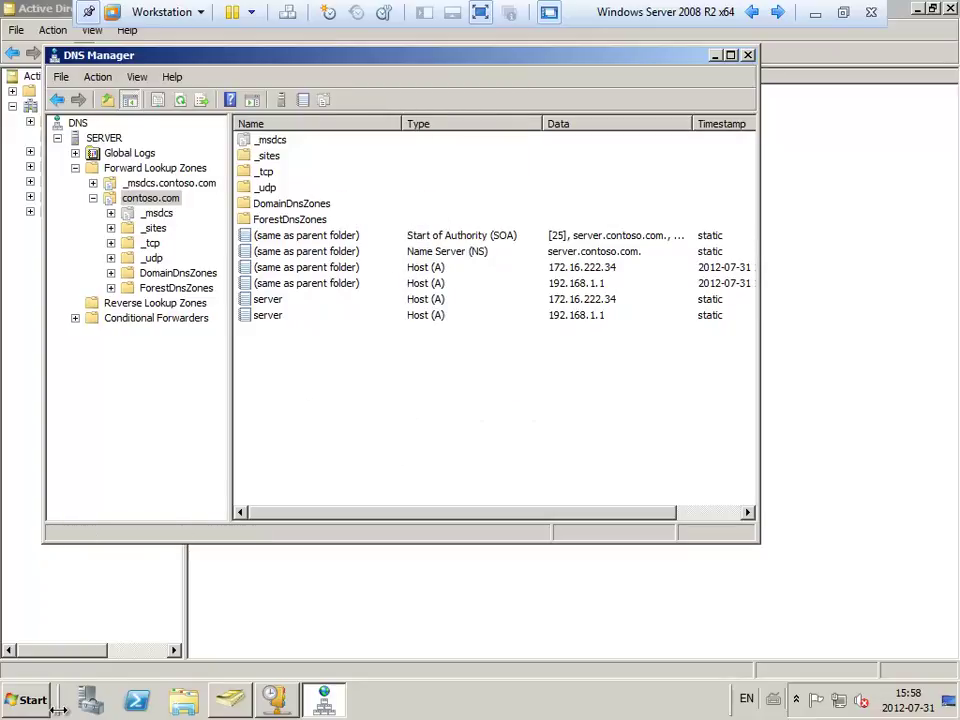
{"action": "left_click", "coordinate": [27, 699]}
{"action": "mouse_move", "coordinate": [325, 545]}
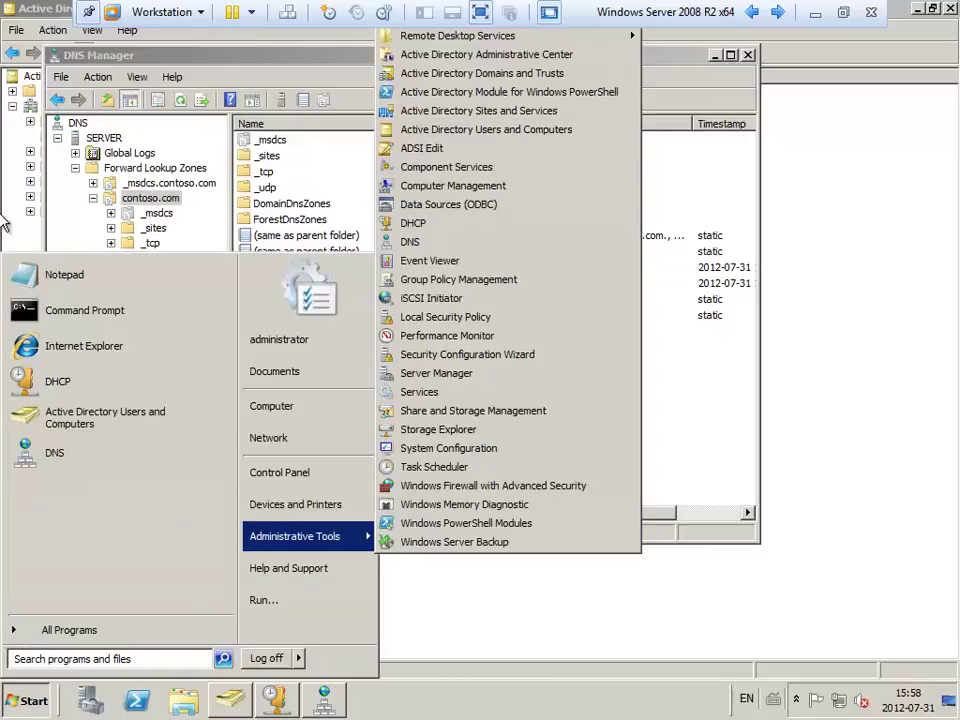
Step: Close DNS Manager and ADUC, view pc1.contoso.com's 192.168.1.30 lease in DHCP, then close DHCP
{"action": "double_click", "coordinate": [50, 55]}
{"action": "double_click", "coordinate": [8, 8]}
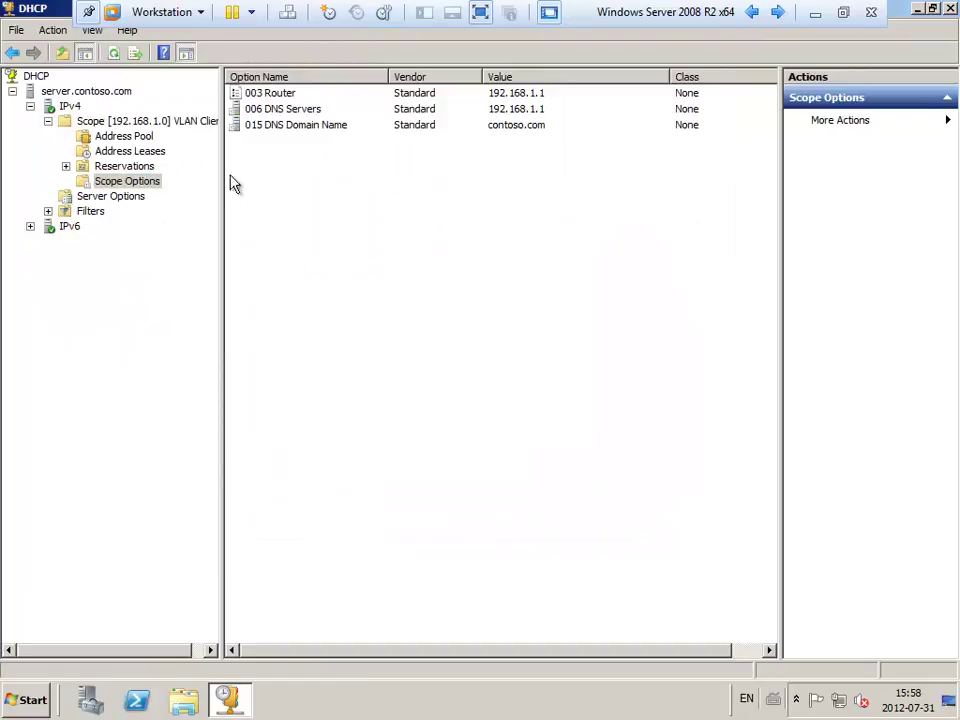
{"action": "left_click", "coordinate": [152, 151]}
{"action": "left_click", "coordinate": [265, 94]}
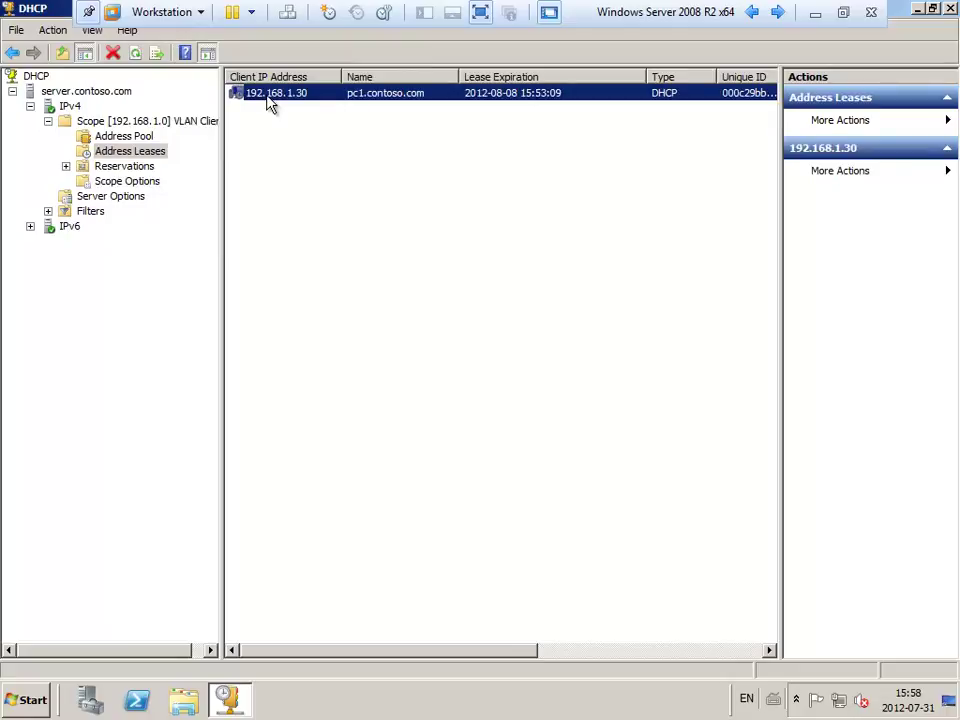
{"action": "left_click", "coordinate": [328, 186]}
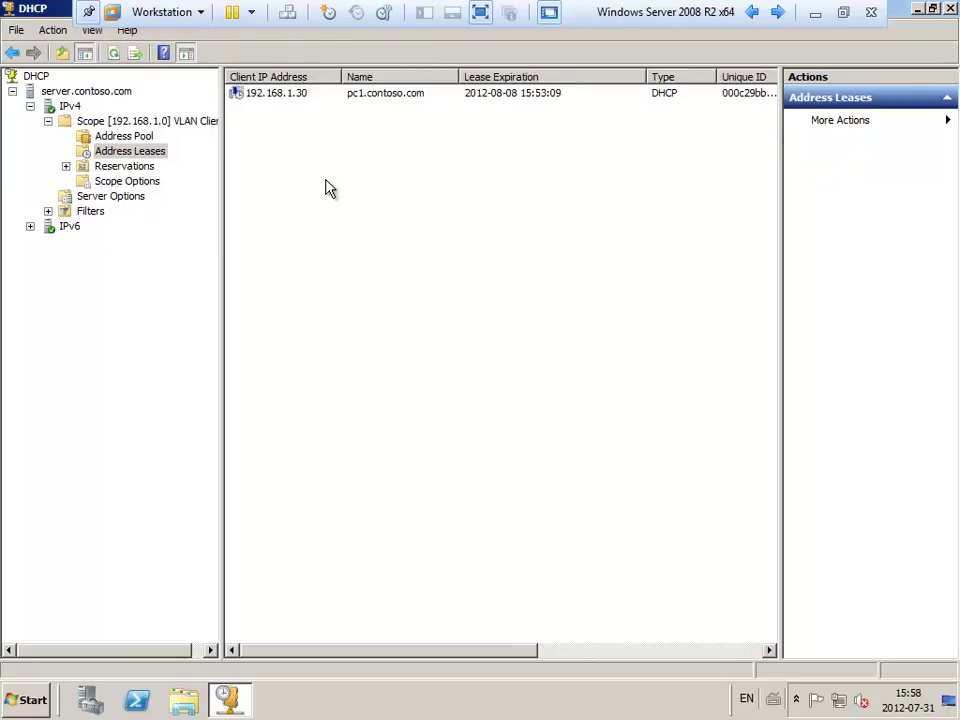
{"action": "left_click", "coordinate": [950, 8]}
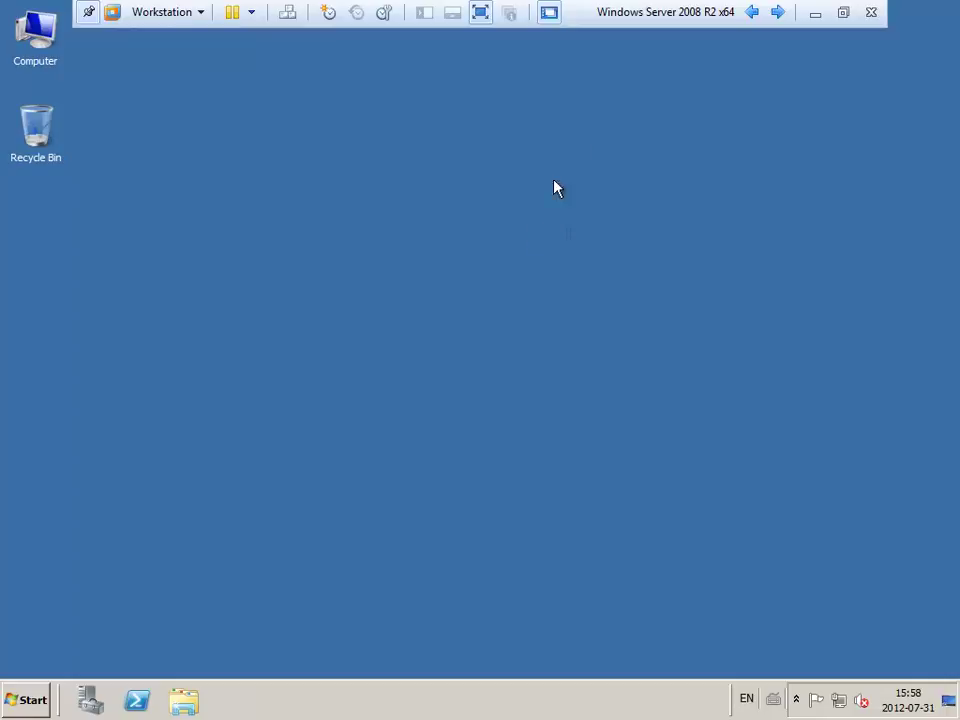
Step: Check the Windows 7 VM briefly, then return to the Windows Server 2008 R2 VM
{"action": "left_click", "coordinate": [815, 12]}
{"action": "mouse_move", "coordinate": [246, 710]}
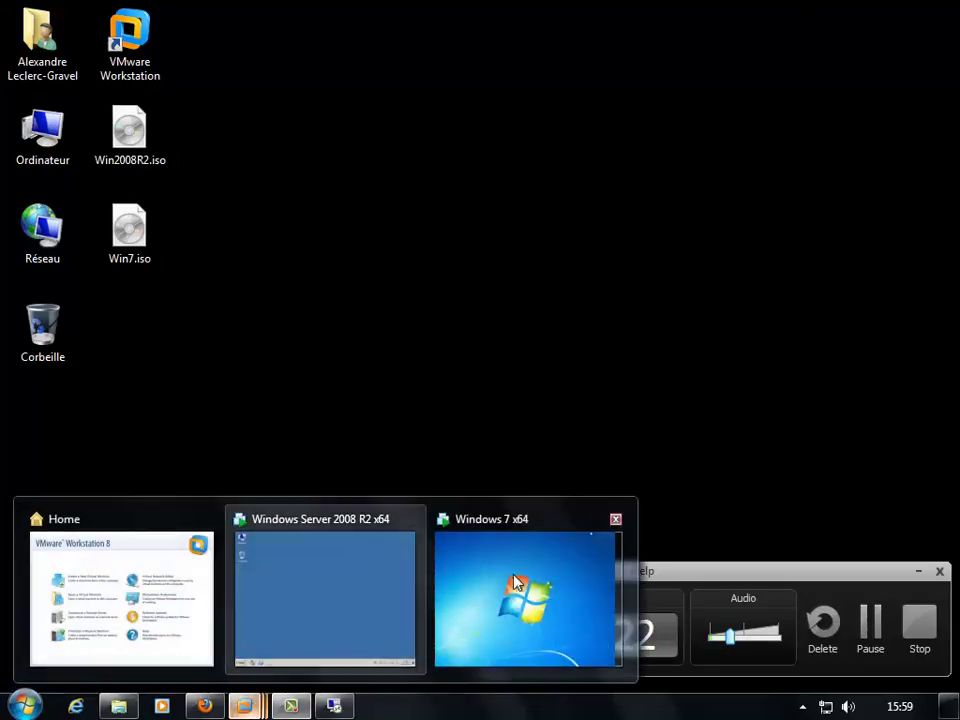
{"action": "left_click", "coordinate": [527, 600]}
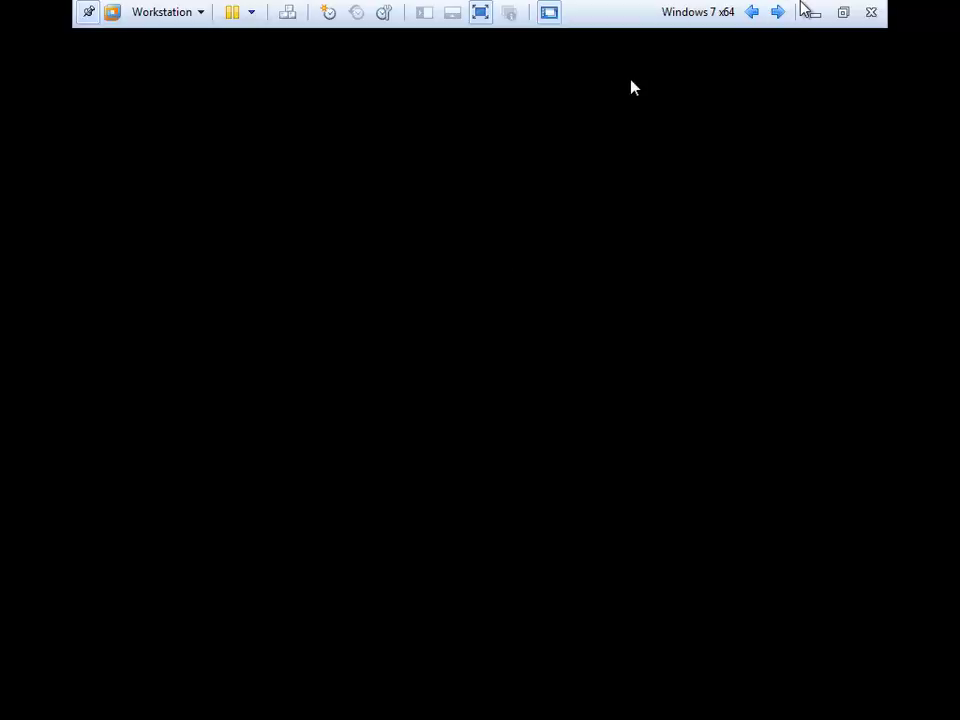
{"action": "left_click", "coordinate": [815, 12]}
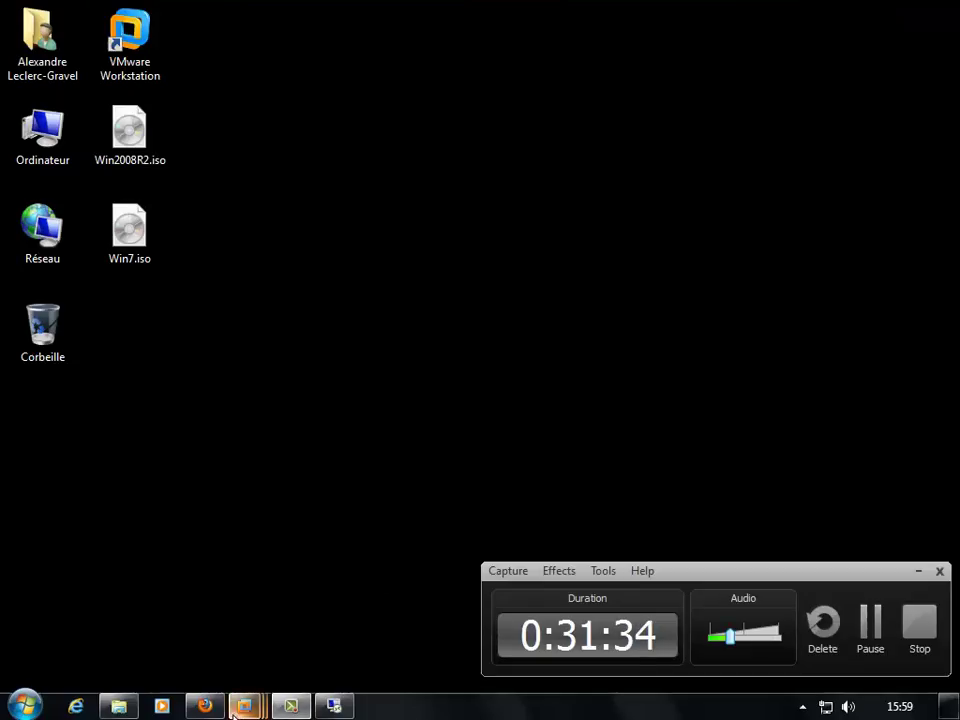
{"action": "mouse_move", "coordinate": [290, 708]}
{"action": "left_click", "coordinate": [272, 530]}
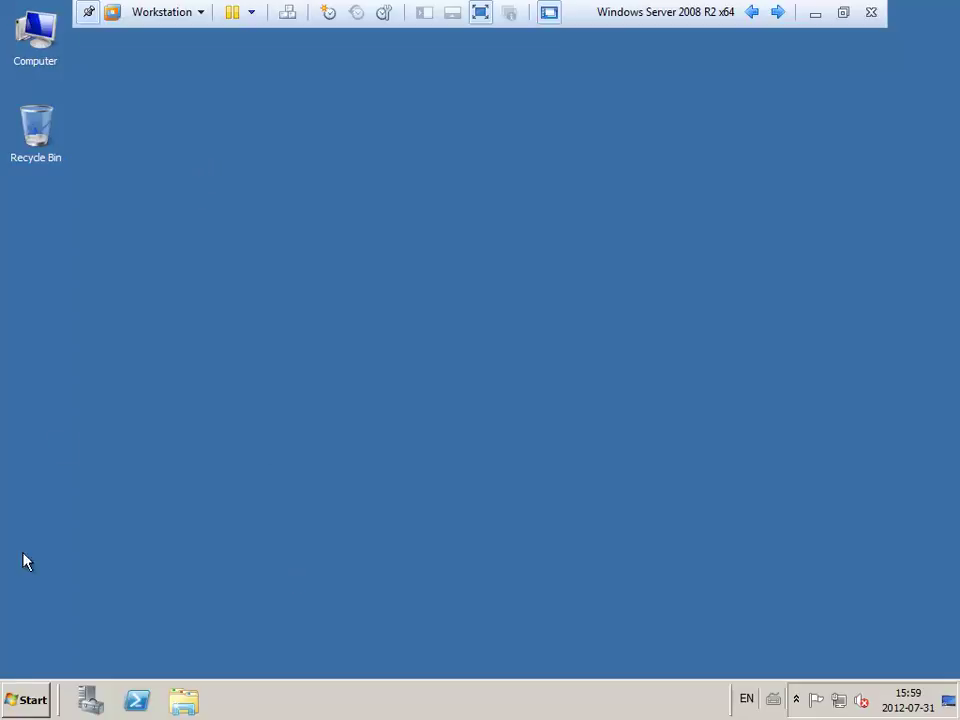
Step: List the Dept Informatique users and groups in Active Directory Users and Computers, autofitting the Name column
{"action": "left_click", "coordinate": [22, 706]}
{"action": "left_click", "coordinate": [85, 418]}
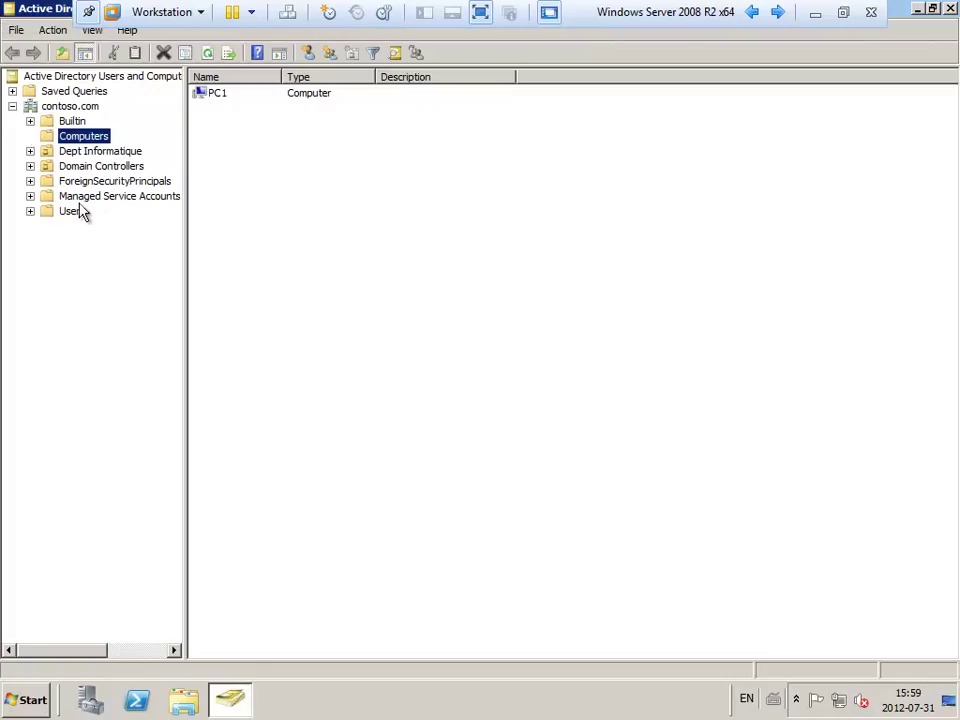
{"action": "left_click", "coordinate": [88, 152]}
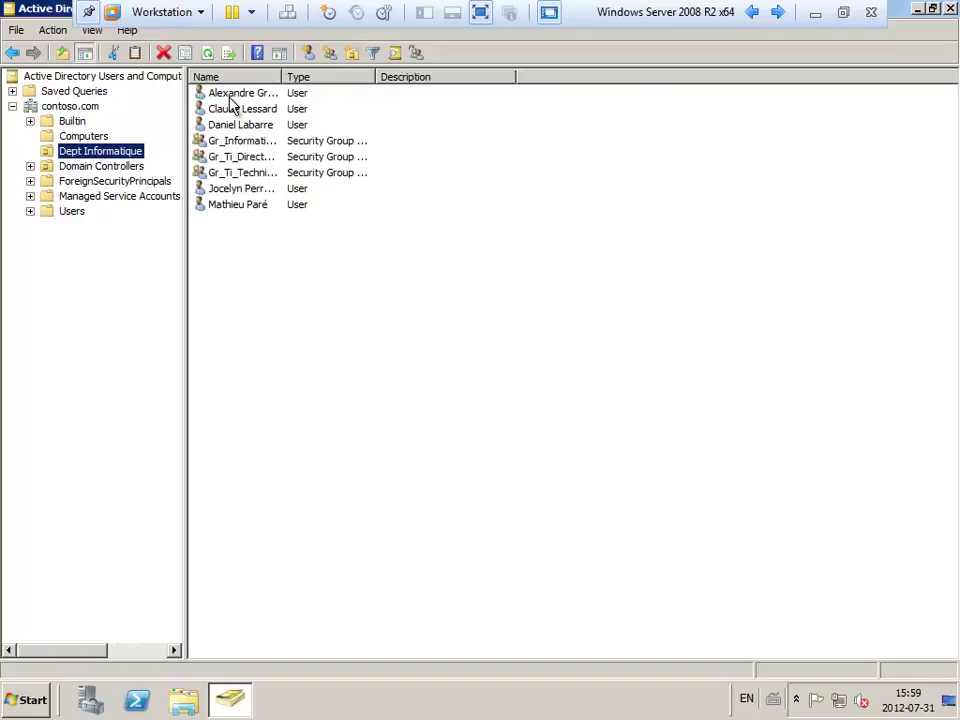
{"action": "left_click", "coordinate": [280, 94]}
{"action": "double_click", "coordinate": [283, 76]}
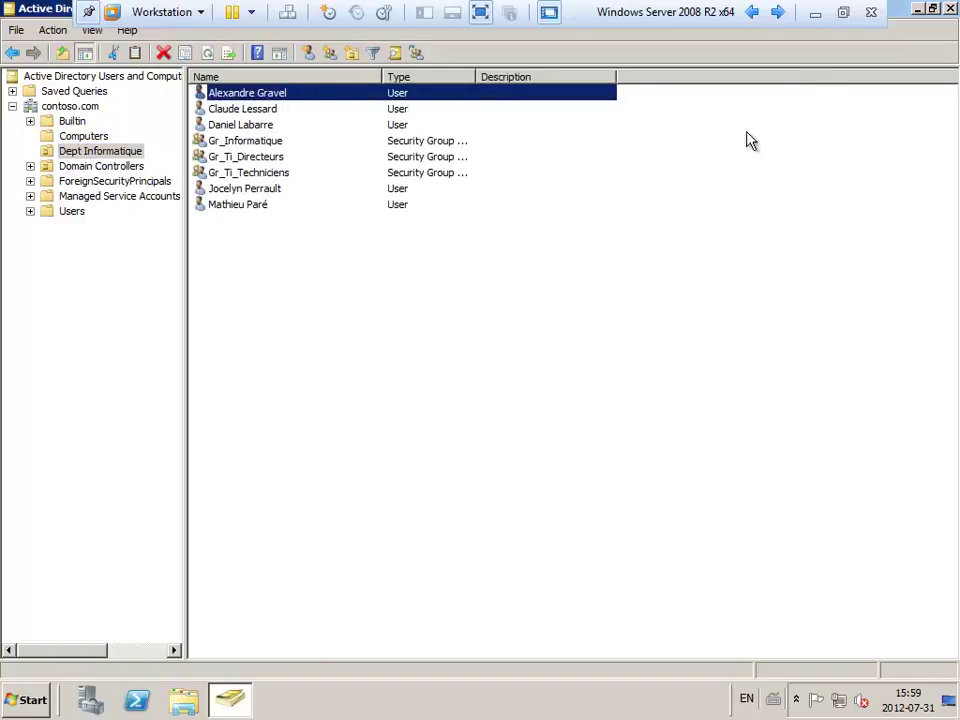
Step: Switch to the Windows 7 VM and send Ctrl+Alt+Del to bring up its logon prompt
{"action": "left_click", "coordinate": [812, 14]}
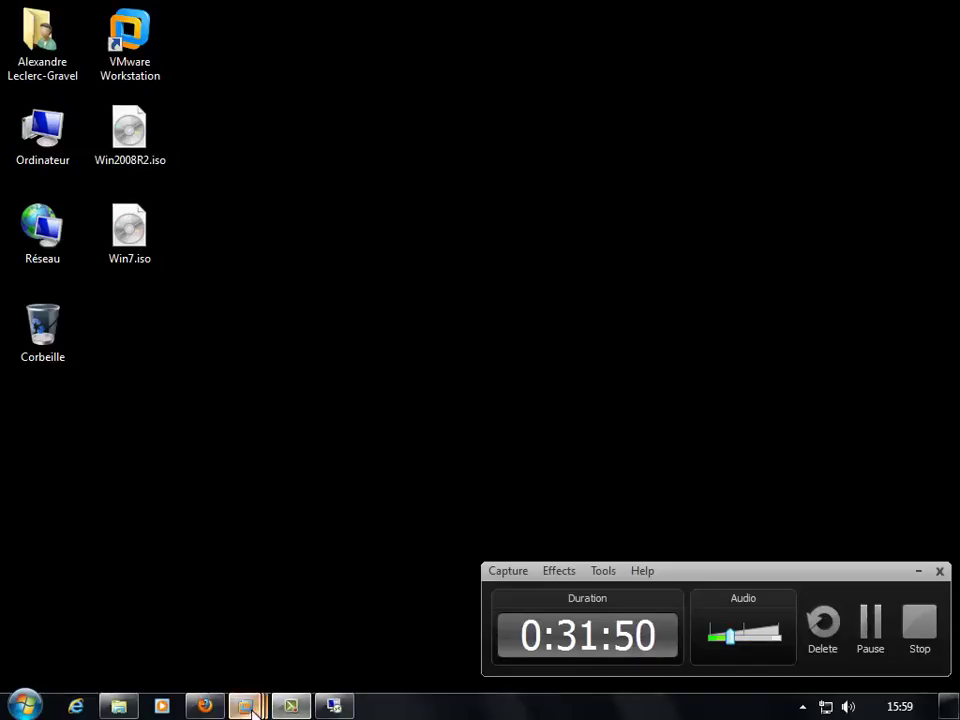
{"action": "mouse_move", "coordinate": [244, 705]}
{"action": "left_click", "coordinate": [510, 600]}
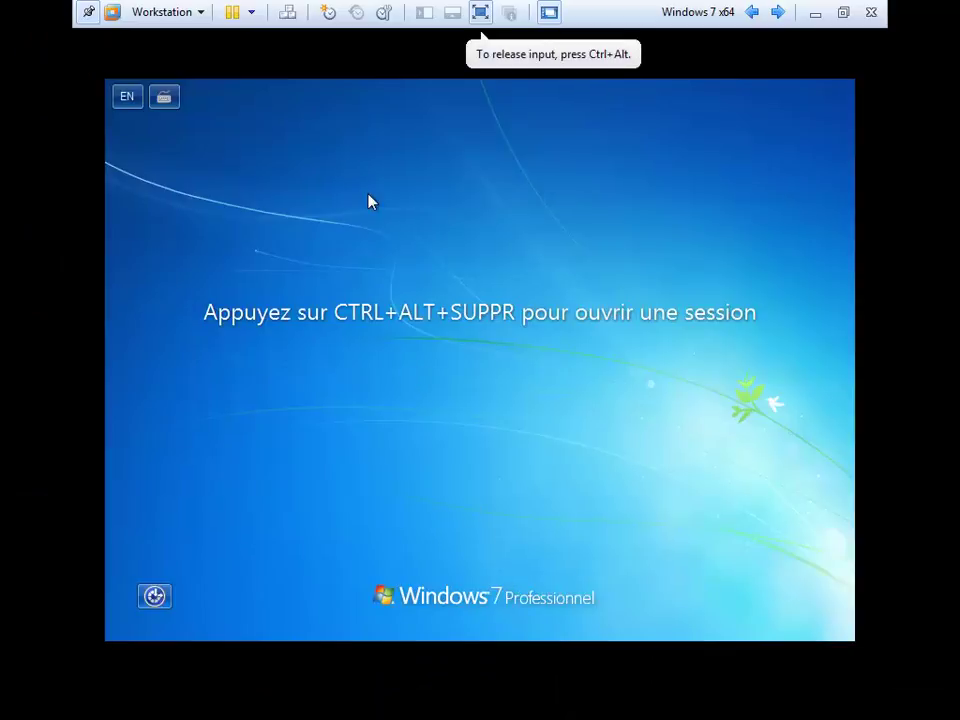
{"action": "key", "text": "ctrl+alt+Delete"}
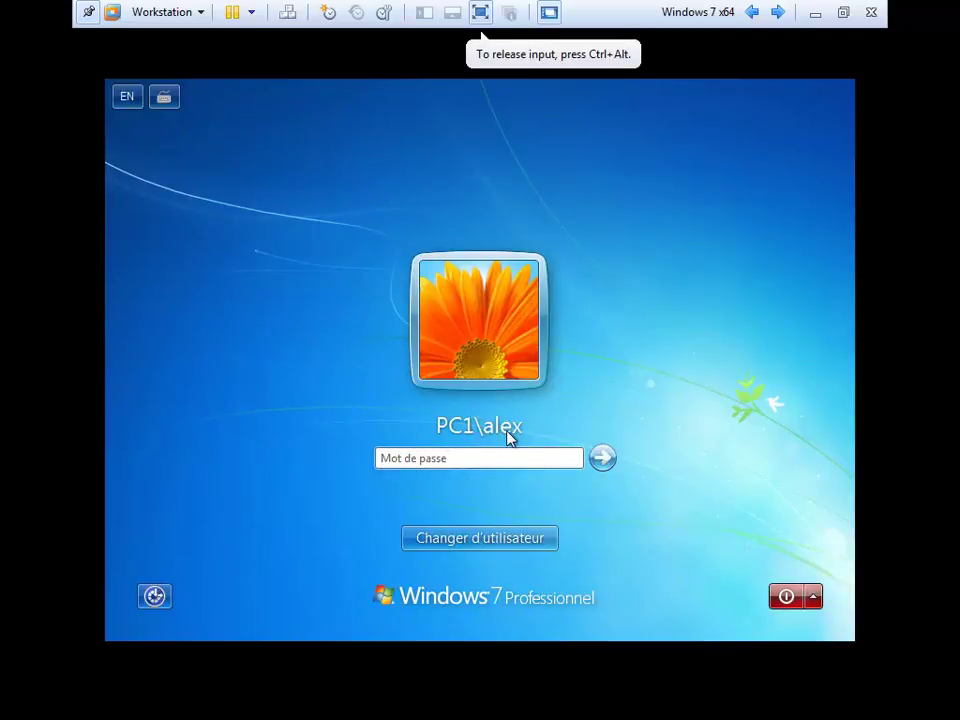
Step: Sign in via Other user with the CONTOSO domain user's username and password
{"action": "left_click", "coordinate": [506, 540]}
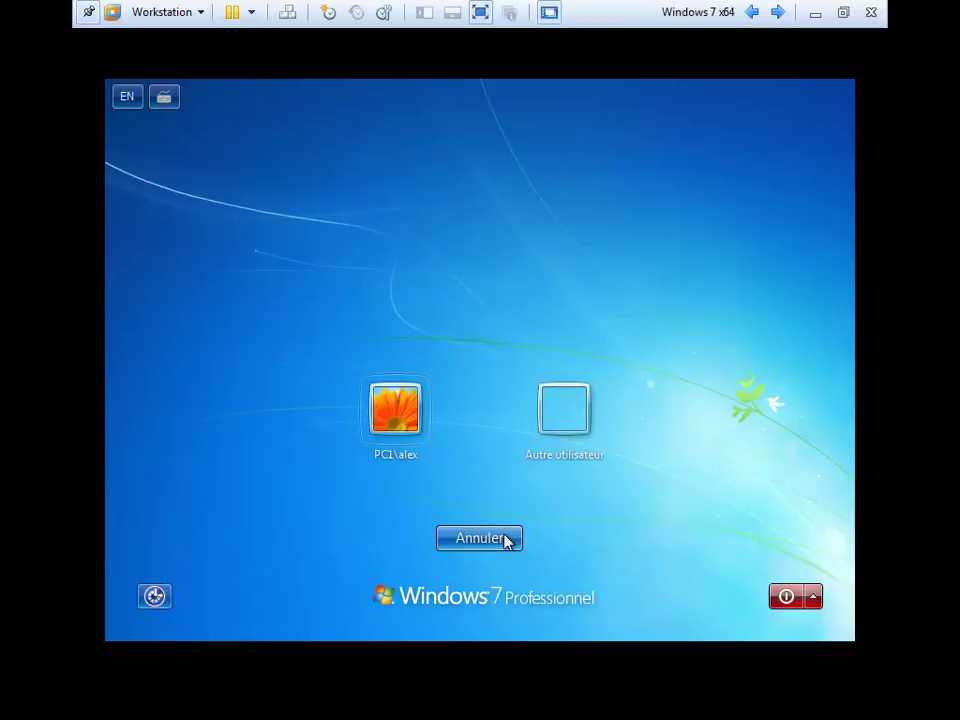
{"action": "left_click", "coordinate": [595, 414]}
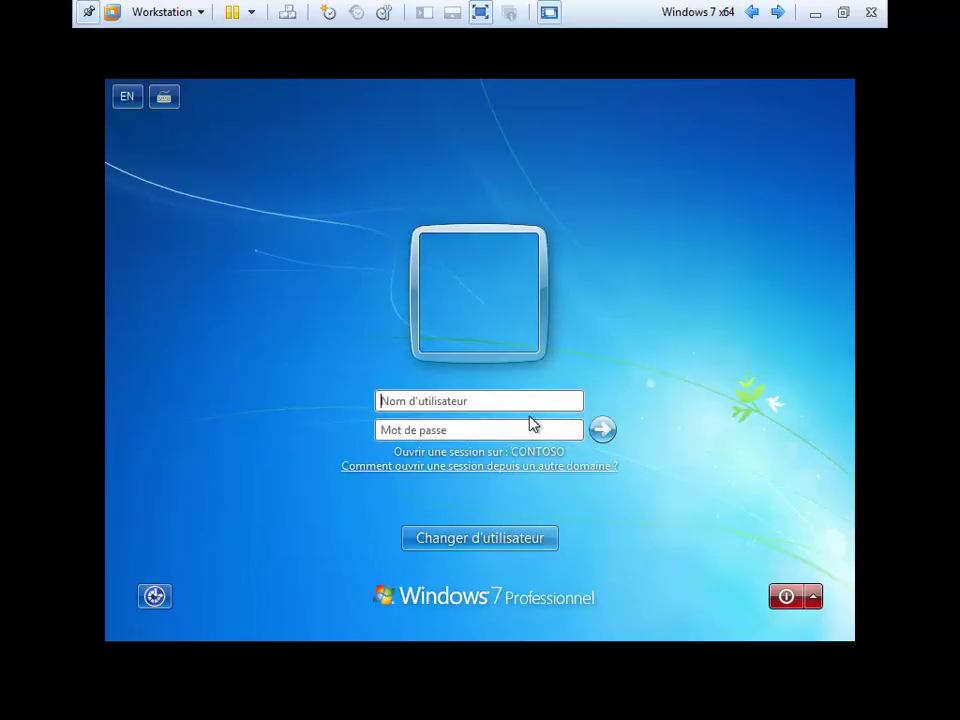
{"action": "type", "text": "algravel"}
{"action": "key", "text": "Tab"}
{"action": "type", "text": "••••••••••"}
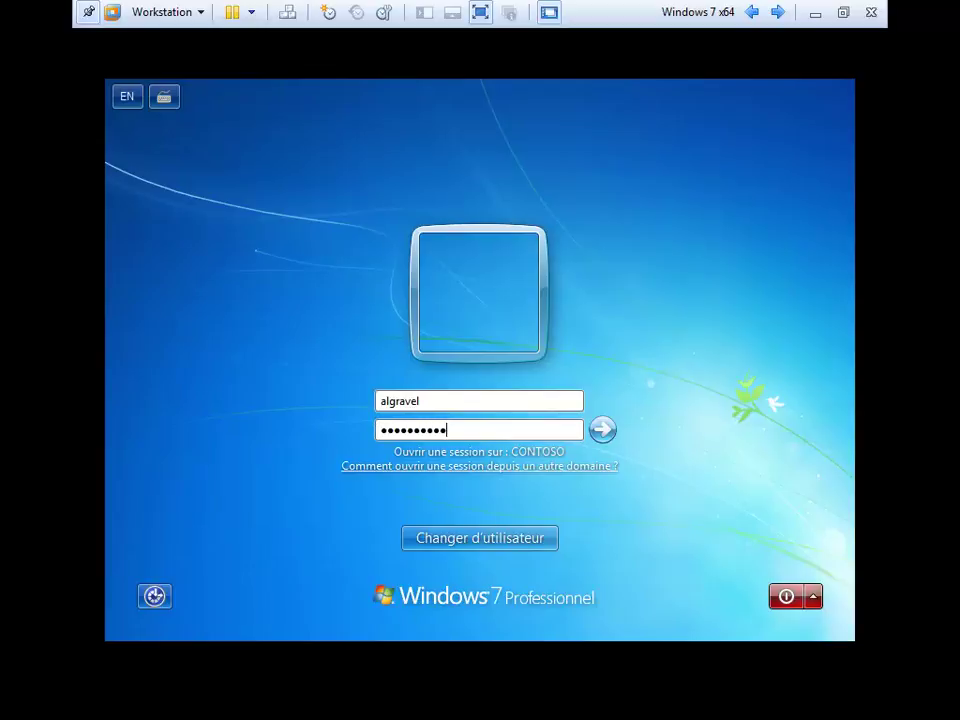
{"action": "key", "text": "Return"}
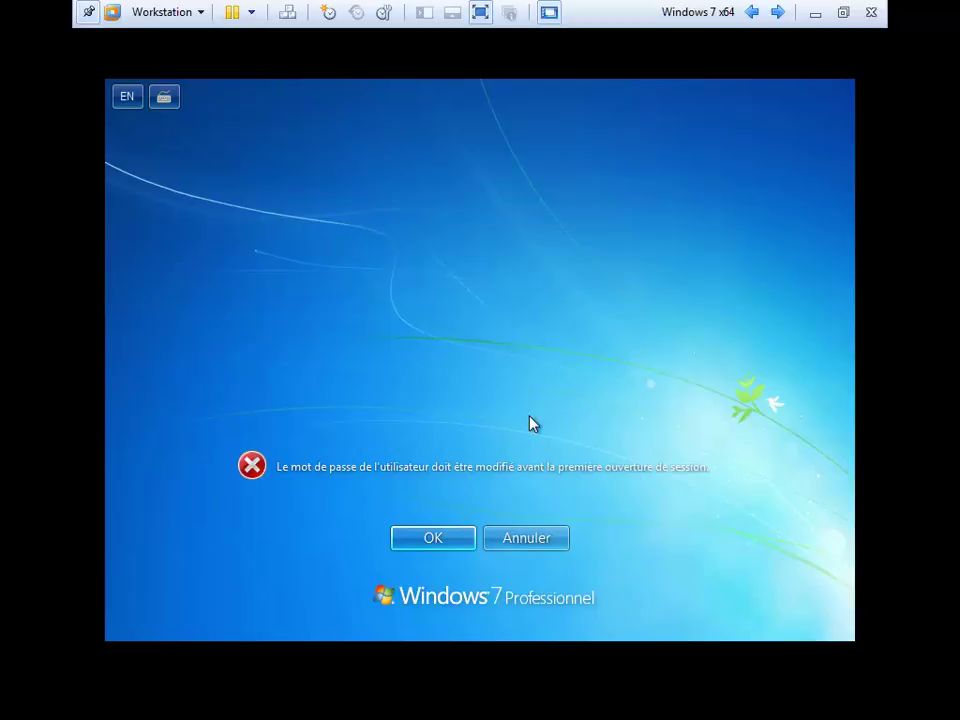
Step: Set and confirm the required new password, then continue to the desktop
{"action": "key", "text": "Return"}
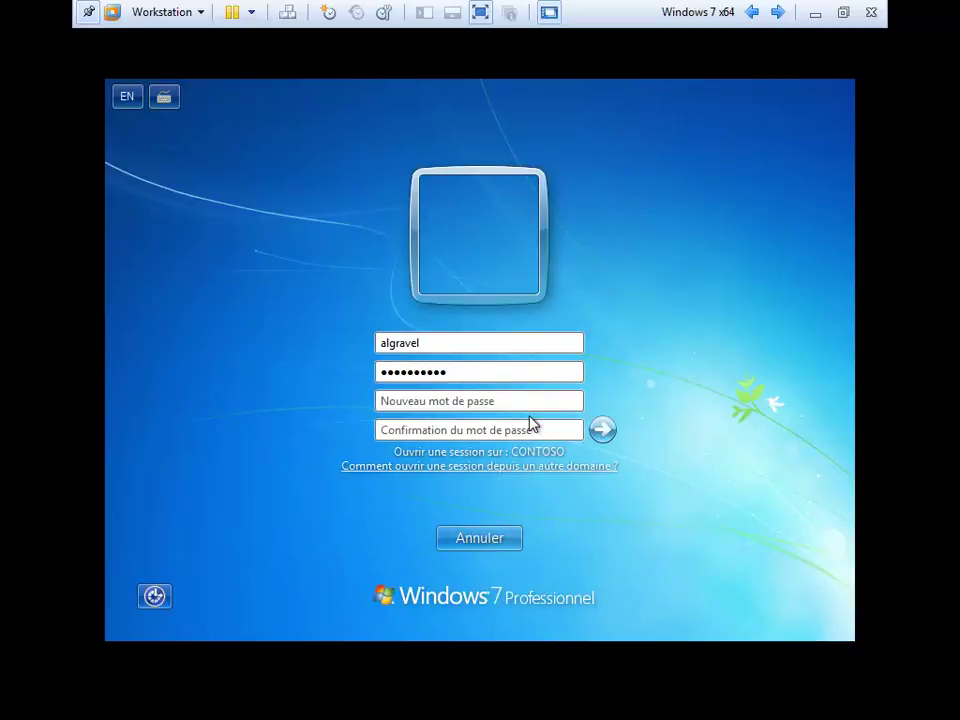
{"action": "type", "text": "••••••••••"}
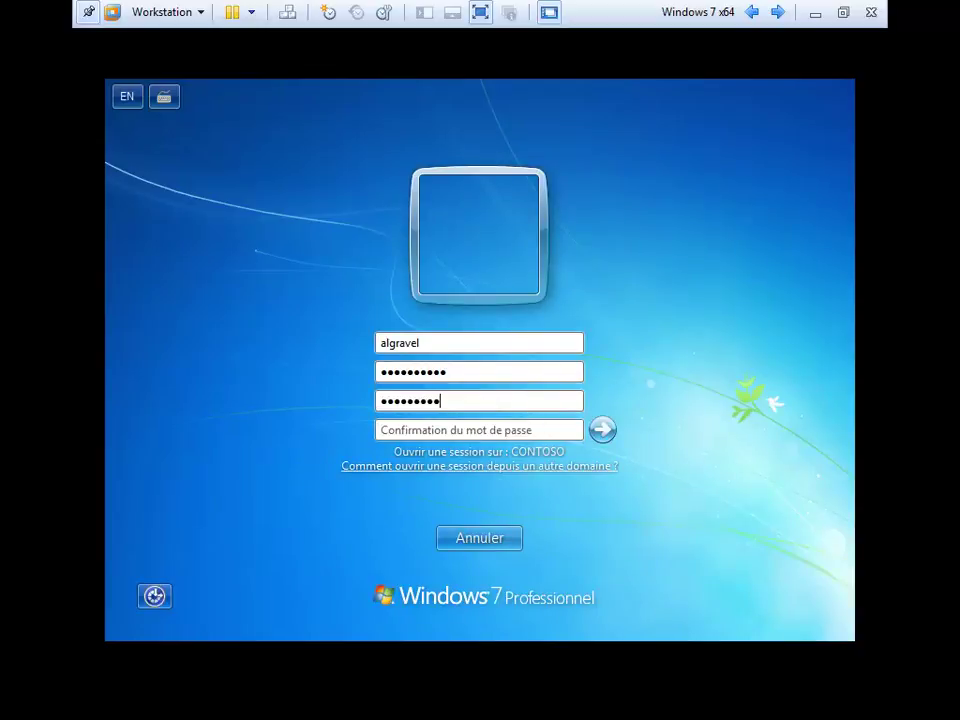
{"action": "key", "text": "Tab"}
{"action": "type", "text": "••••••••••"}
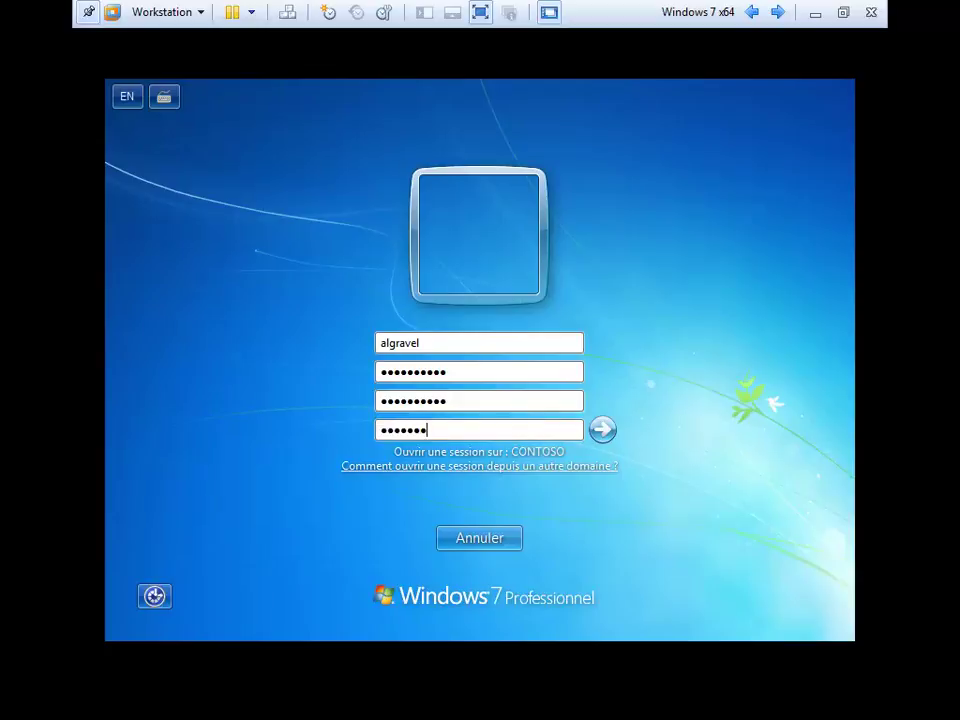
{"action": "key", "text": "Return"}
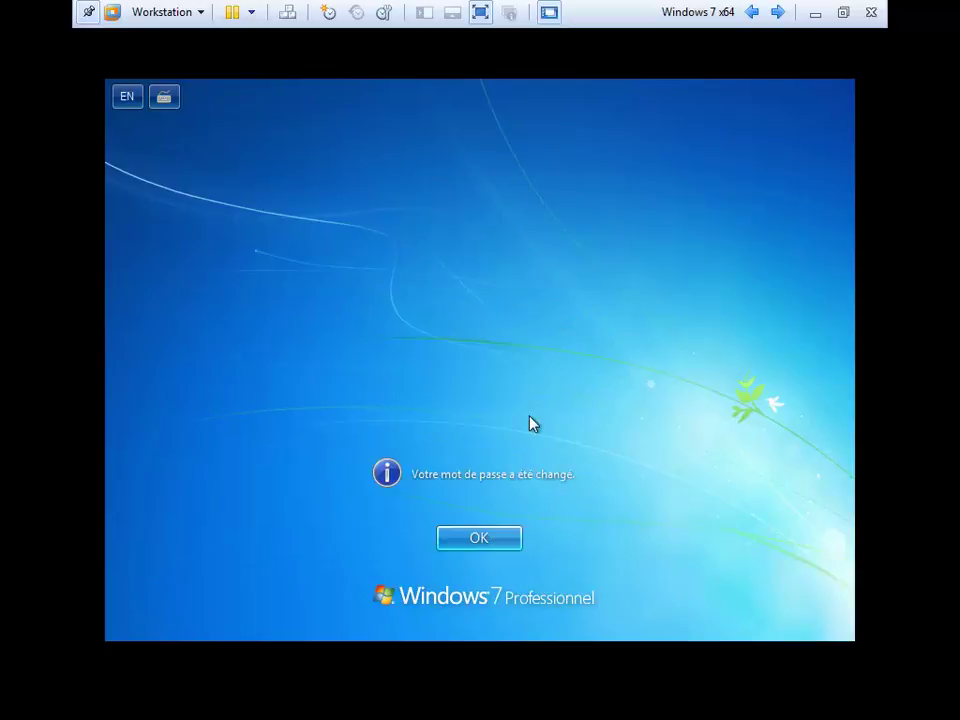
{"action": "key", "text": "Return"}
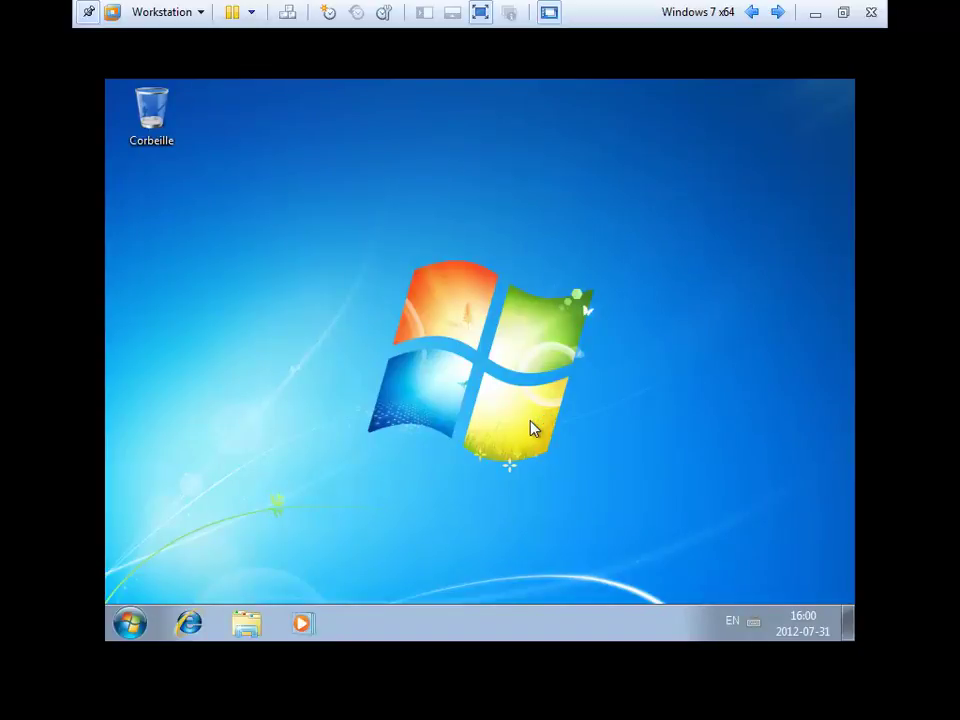
Step: Open Ordinateur and select the C:, Commun (K:) and home U: drives in turn
{"action": "left_click", "coordinate": [129, 625]}
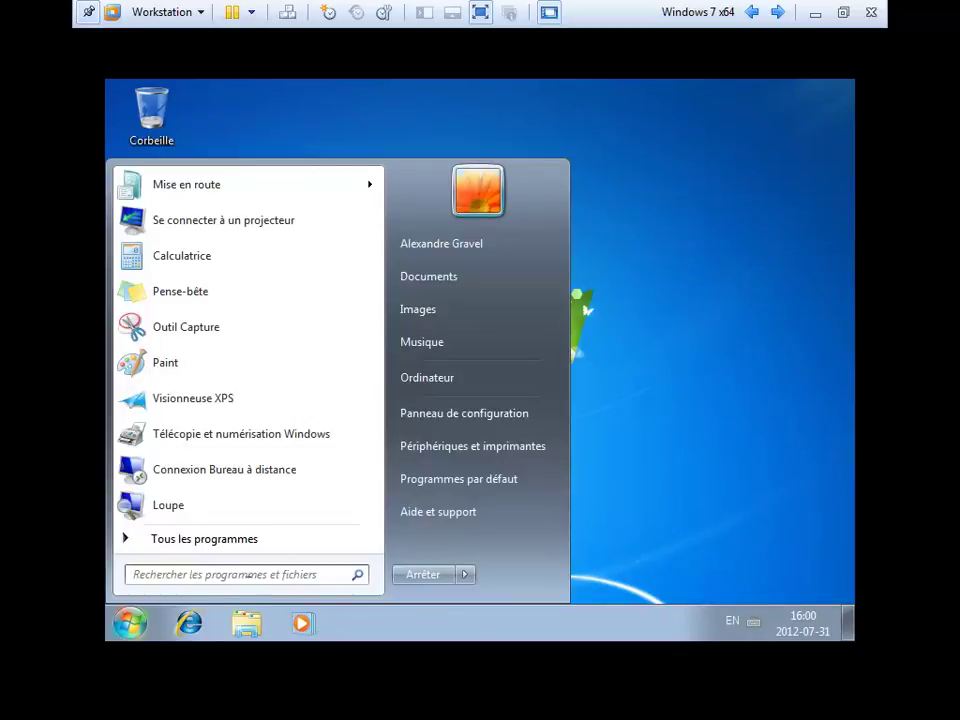
{"action": "left_click", "coordinate": [470, 386]}
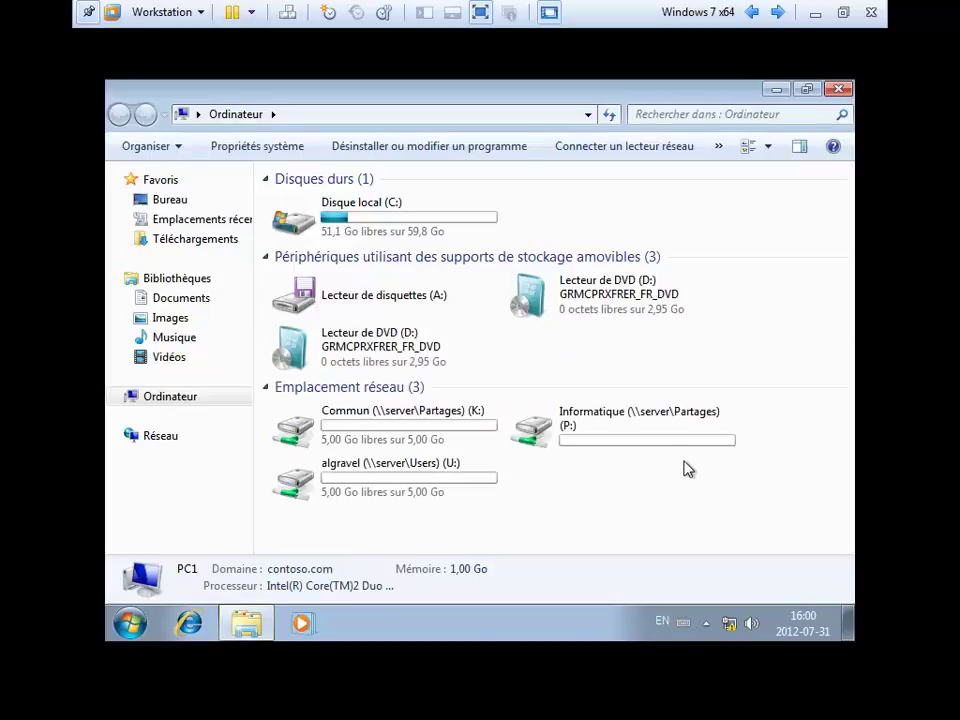
{"action": "left_click", "coordinate": [343, 214]}
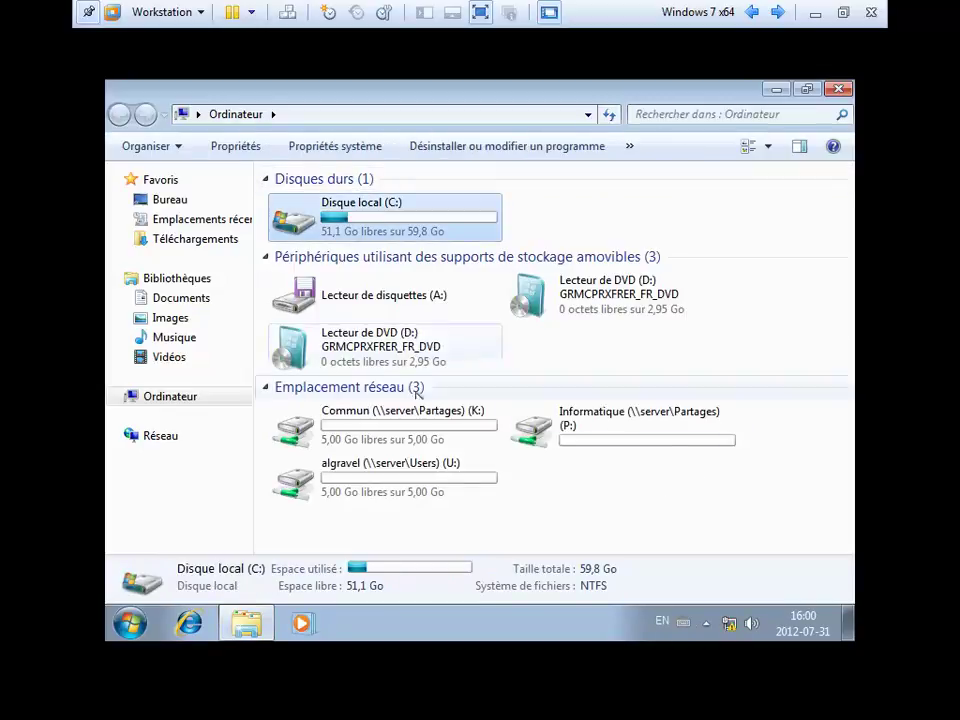
{"action": "left_click", "coordinate": [392, 442]}
{"action": "left_click", "coordinate": [388, 479]}
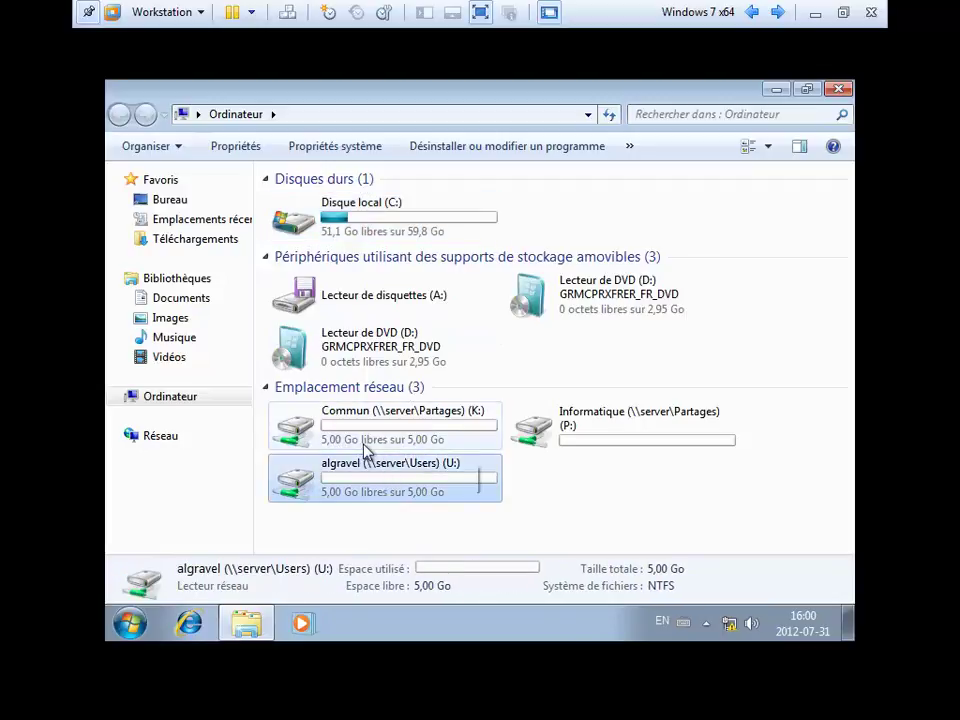
Step: Open the K:, U: and Informatique (P:) drives one after another, returning to Ordinateur each time
{"action": "double_click", "coordinate": [421, 424]}
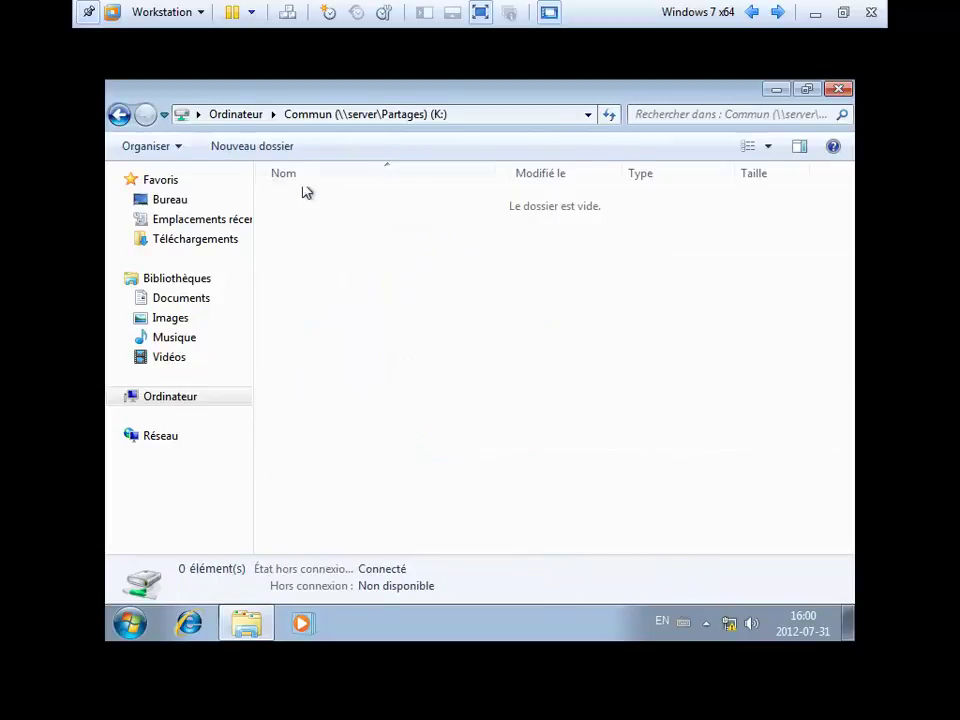
{"action": "left_click", "coordinate": [119, 114]}
{"action": "double_click", "coordinate": [398, 432]}
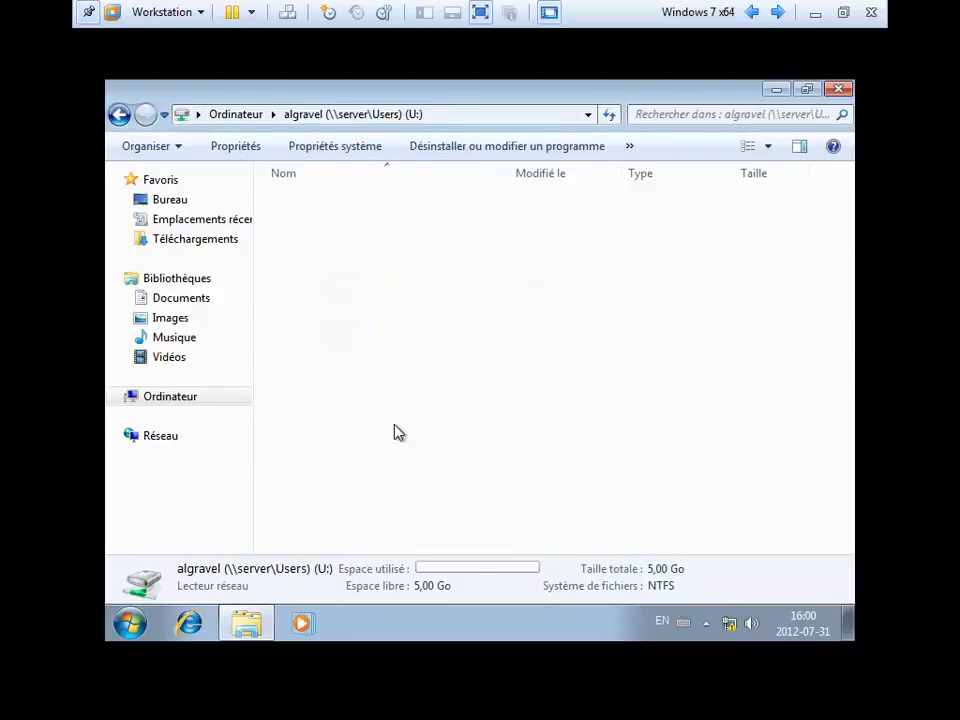
{"action": "left_click", "coordinate": [119, 115]}
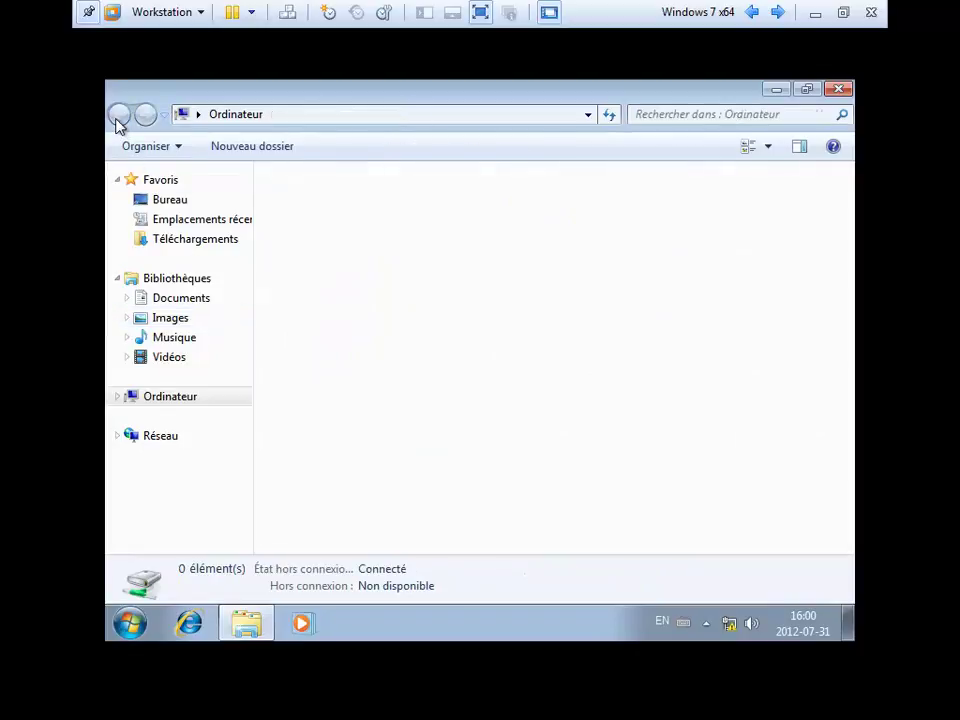
{"action": "double_click", "coordinate": [606, 379]}
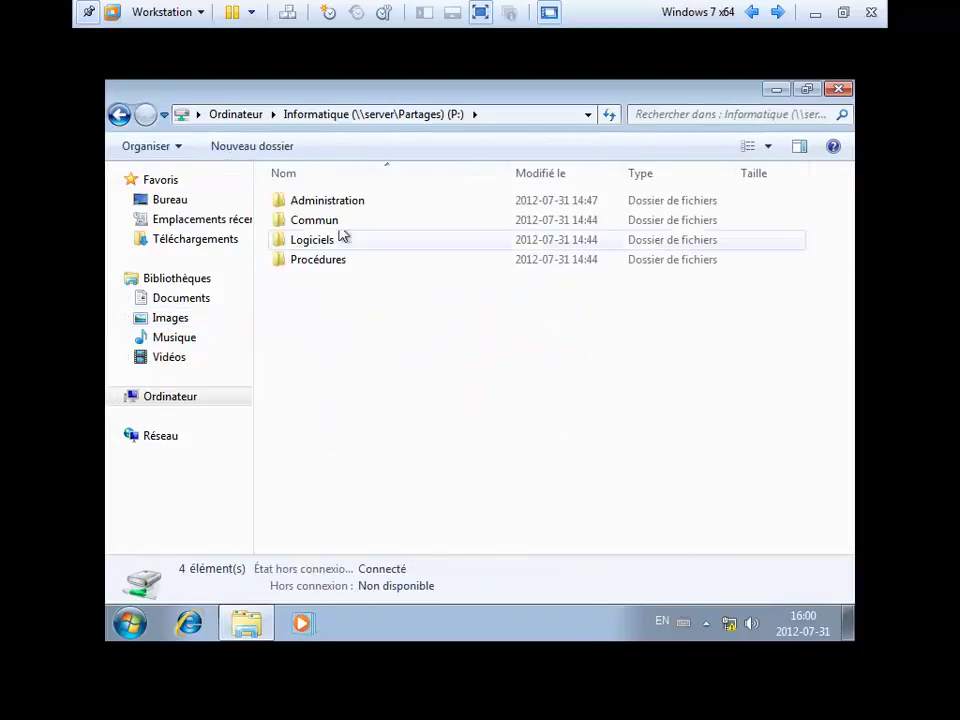
{"action": "left_click", "coordinate": [119, 115]}
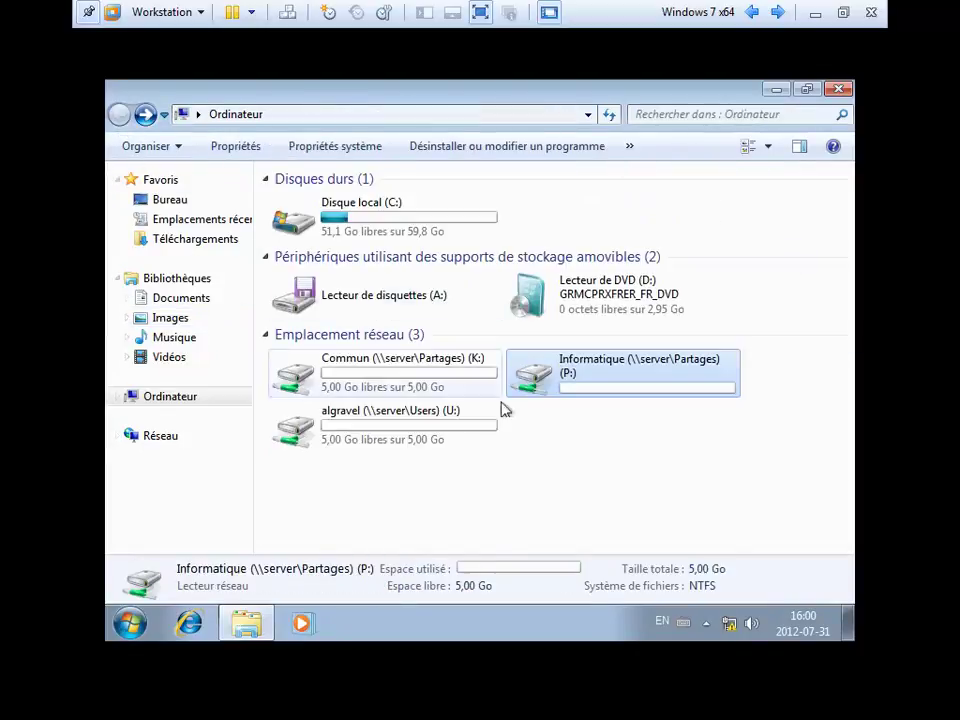
Step: Compare the Informatique (P:) drive details with the computer's contoso.com domain details
{"action": "left_click", "coordinate": [613, 397]}
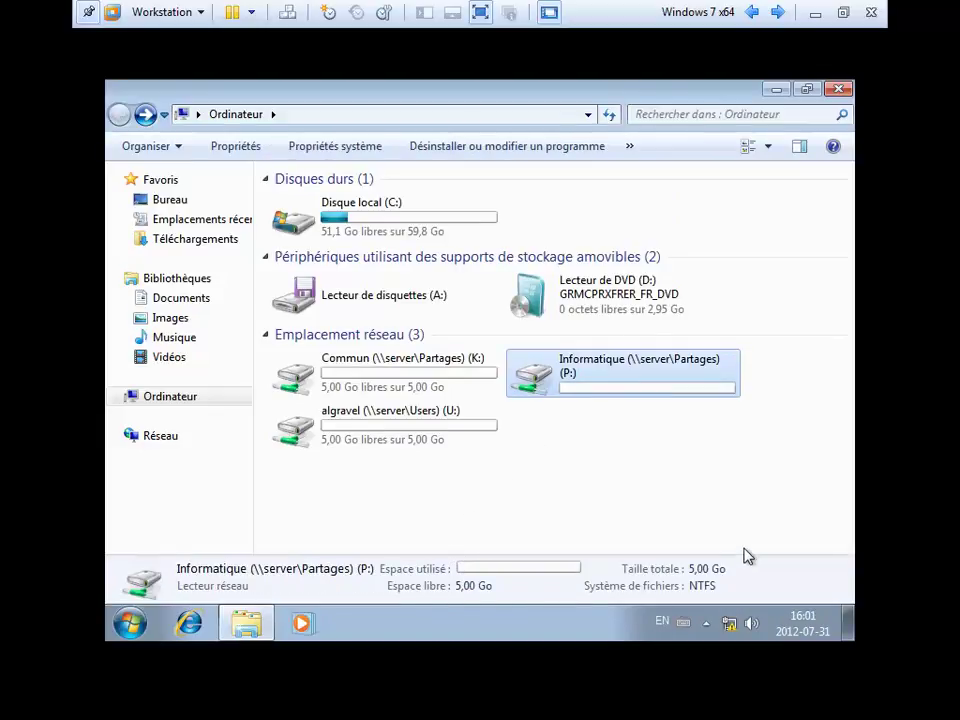
{"action": "left_click", "coordinate": [625, 458]}
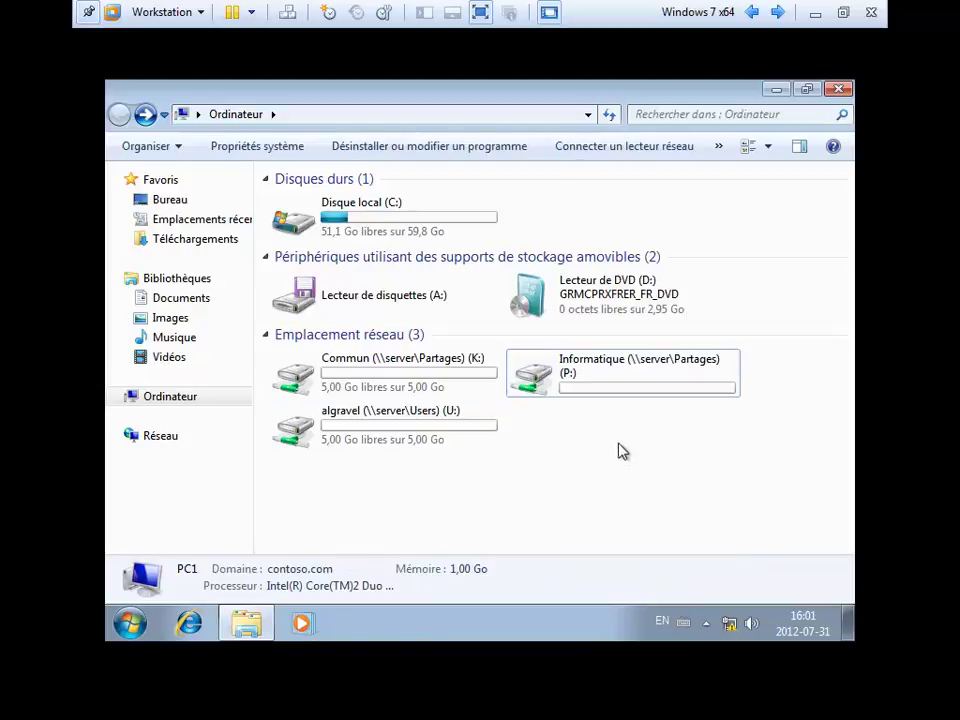
{"action": "left_click", "coordinate": [590, 392]}
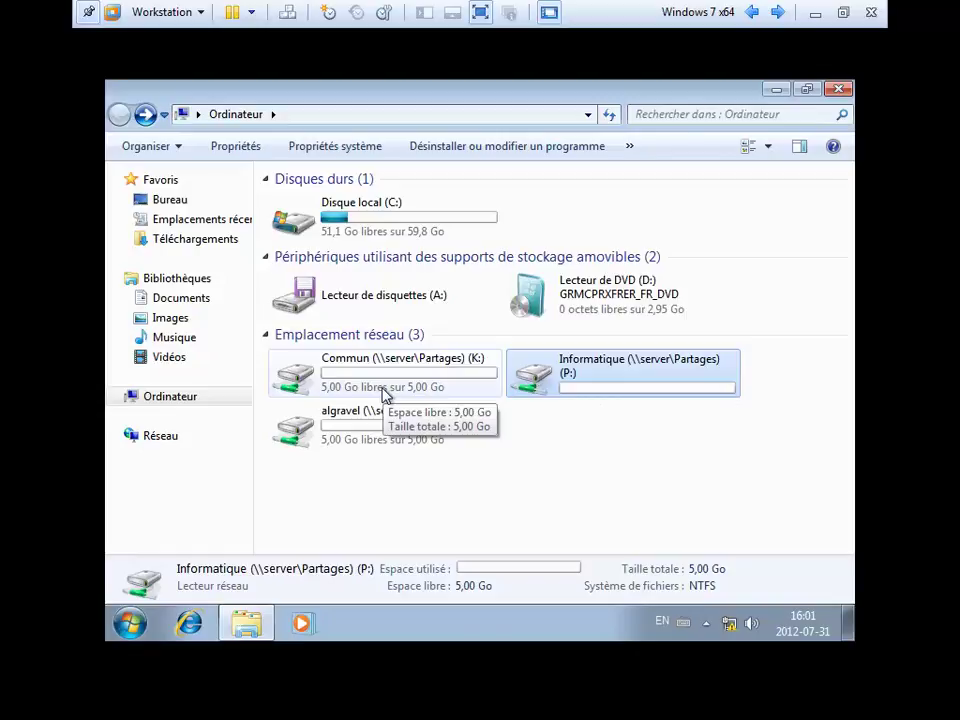
{"action": "left_click", "coordinate": [568, 418]}
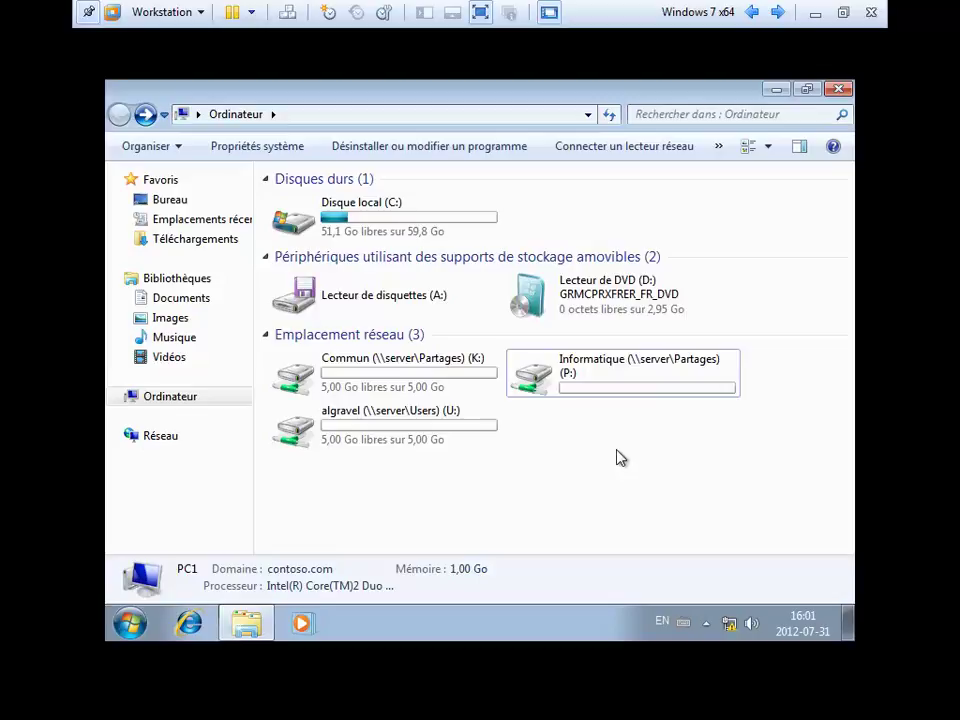
Step: Create a Nouveau dossier on the home drive U:
{"action": "double_click", "coordinate": [388, 445]}
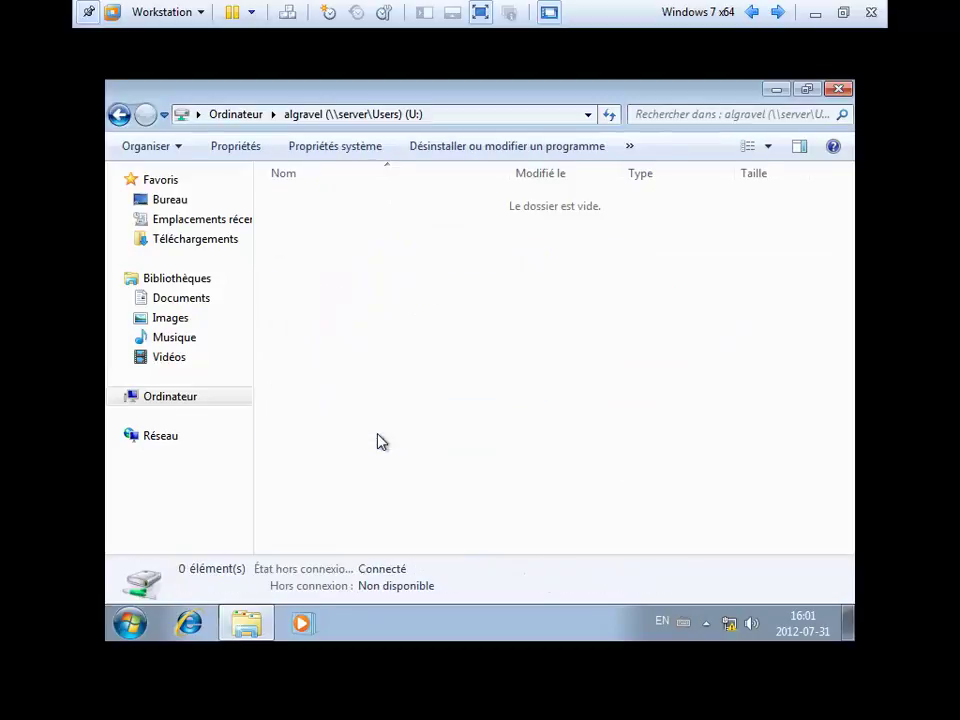
{"action": "right_click", "coordinate": [381, 441]}
{"action": "mouse_move", "coordinate": [489, 527]}
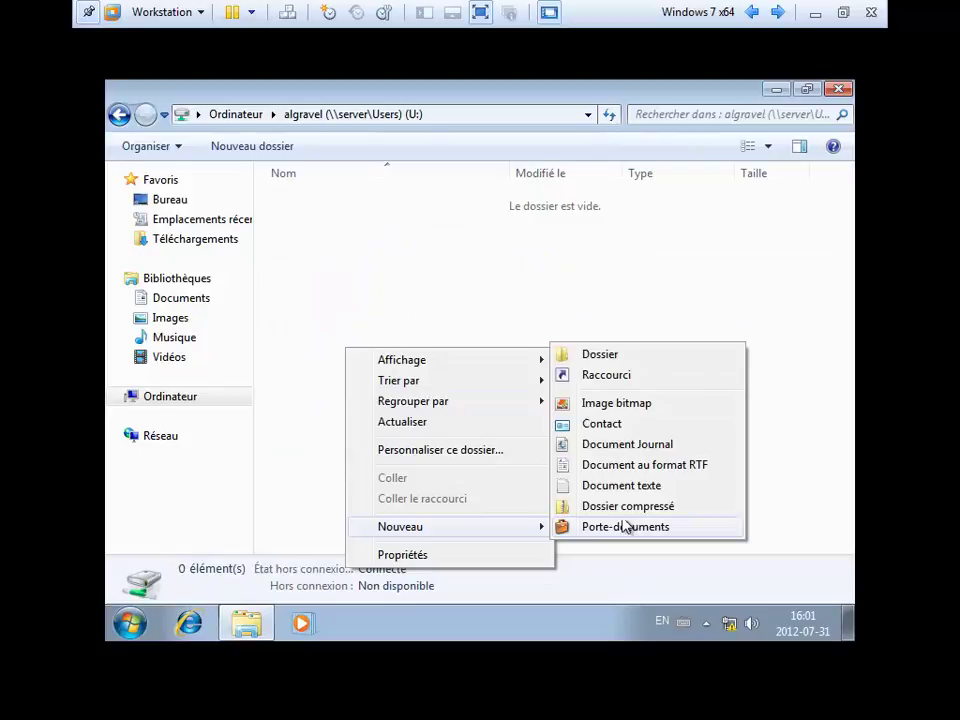
{"action": "left_click", "coordinate": [598, 354]}
{"action": "left_click", "coordinate": [366, 306]}
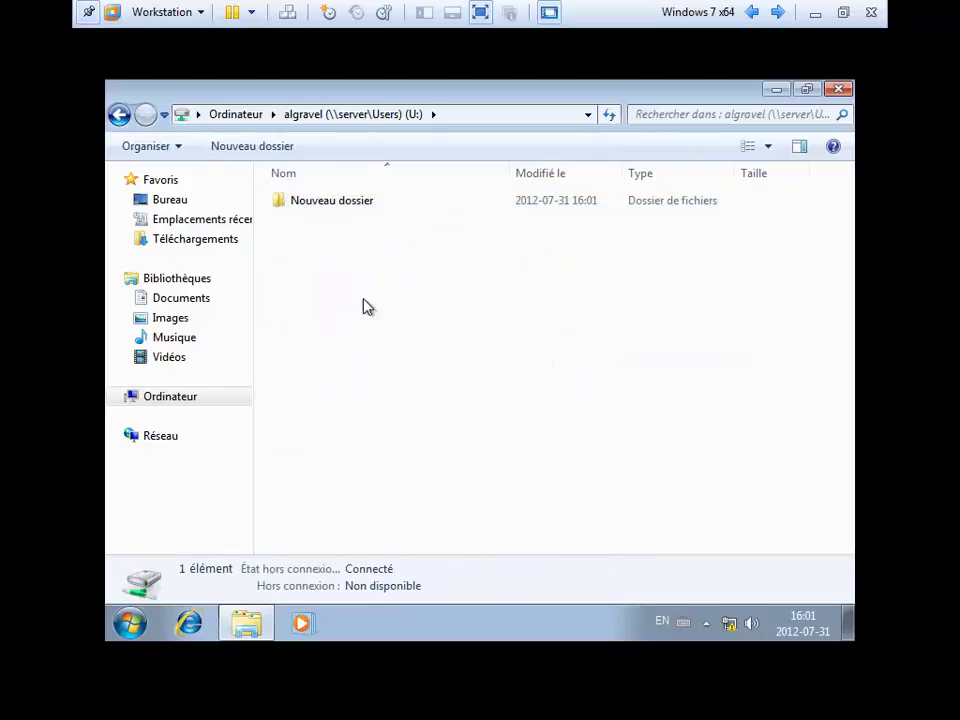
{"action": "left_click", "coordinate": [240, 115]}
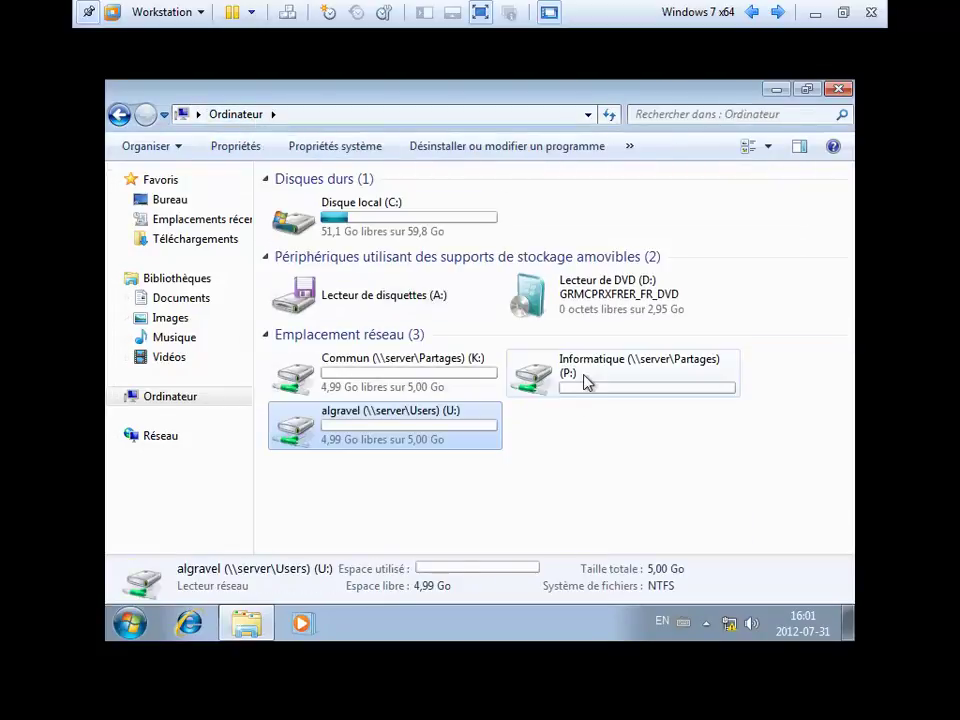
Step: Try to open P:\Administration and dismiss the access-denied error
{"action": "double_click", "coordinate": [585, 381]}
{"action": "left_click", "coordinate": [297, 203]}
{"action": "double_click", "coordinate": [297, 203]}
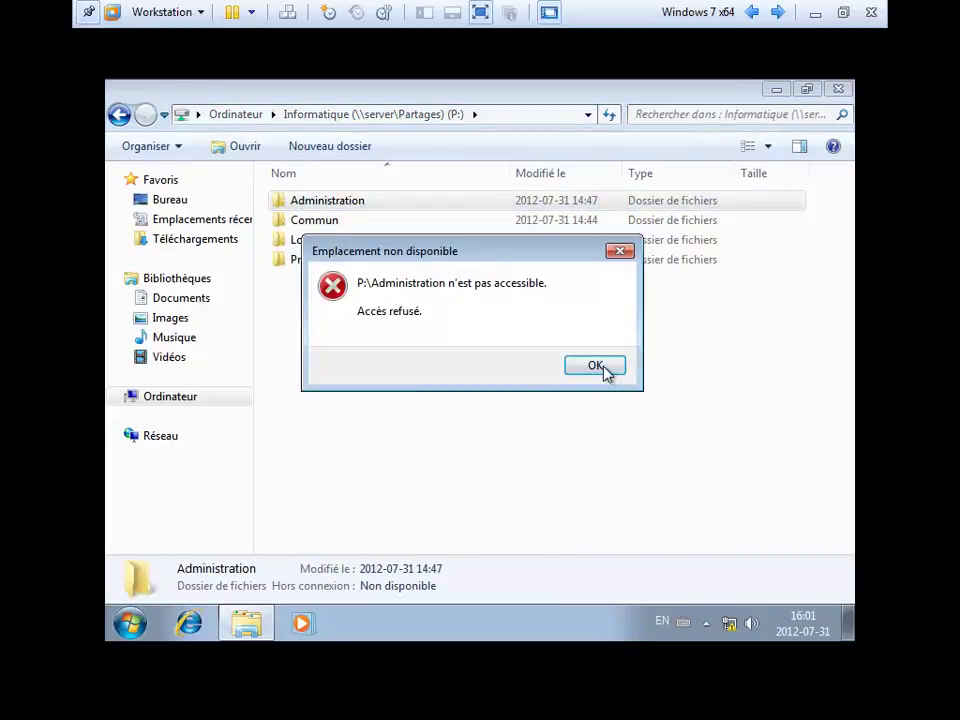
{"action": "left_click", "coordinate": [603, 368]}
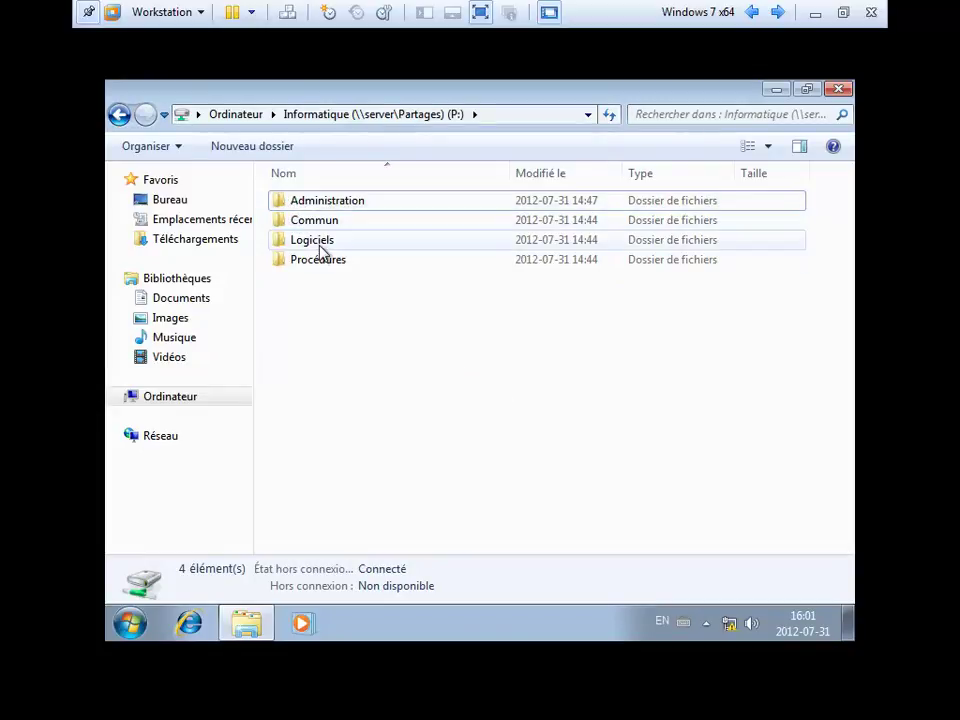
Step: Create a Nouveau dossier inside P:\Commun, go back to P:, and close Explorer
{"action": "double_click", "coordinate": [317, 226]}
{"action": "right_click", "coordinate": [318, 225]}
{"action": "mouse_move", "coordinate": [497, 413]}
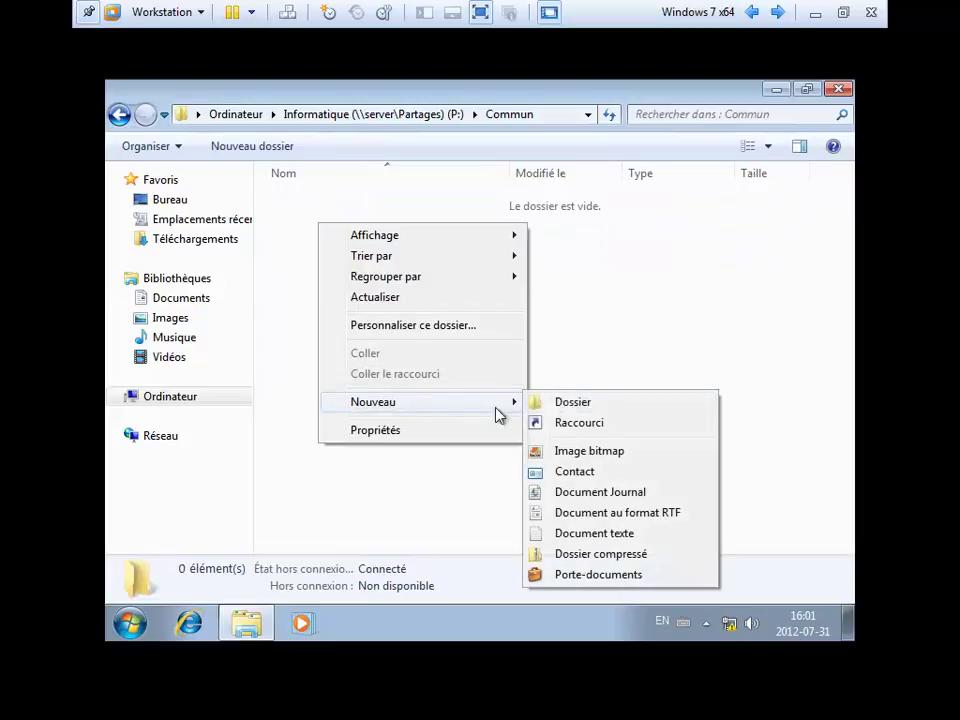
{"action": "left_click", "coordinate": [565, 401]}
{"action": "left_click", "coordinate": [510, 360]}
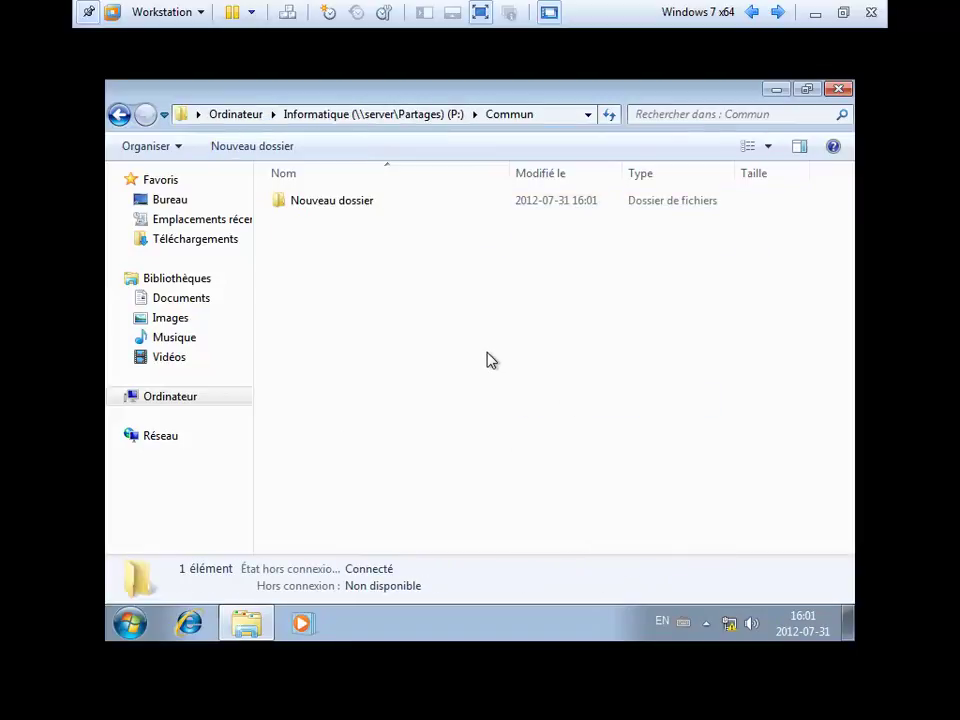
{"action": "left_click", "coordinate": [119, 114]}
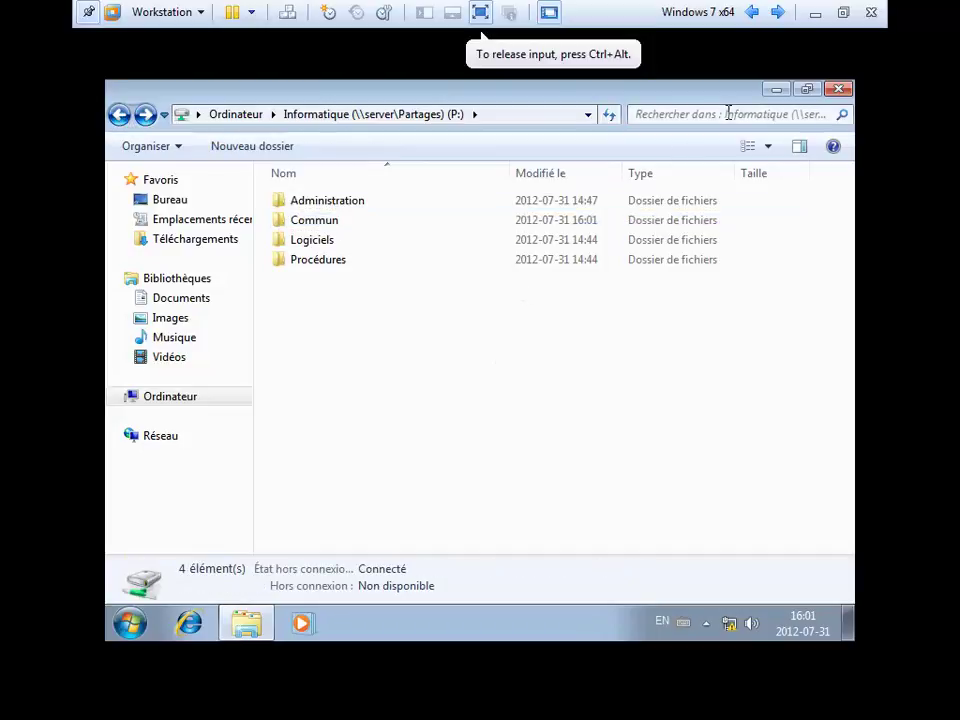
{"action": "left_click", "coordinate": [839, 89]}
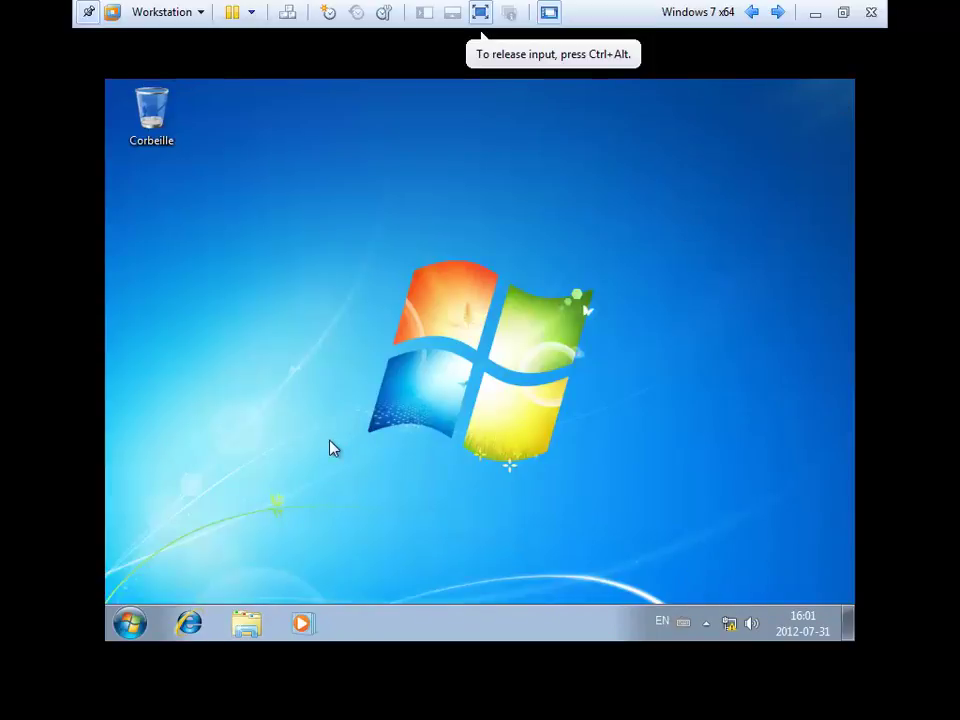
Step: From the guest's network tray icon, open the Network and Sharing Center for the contoso.com connection
{"action": "mouse_move", "coordinate": [730, 628]}
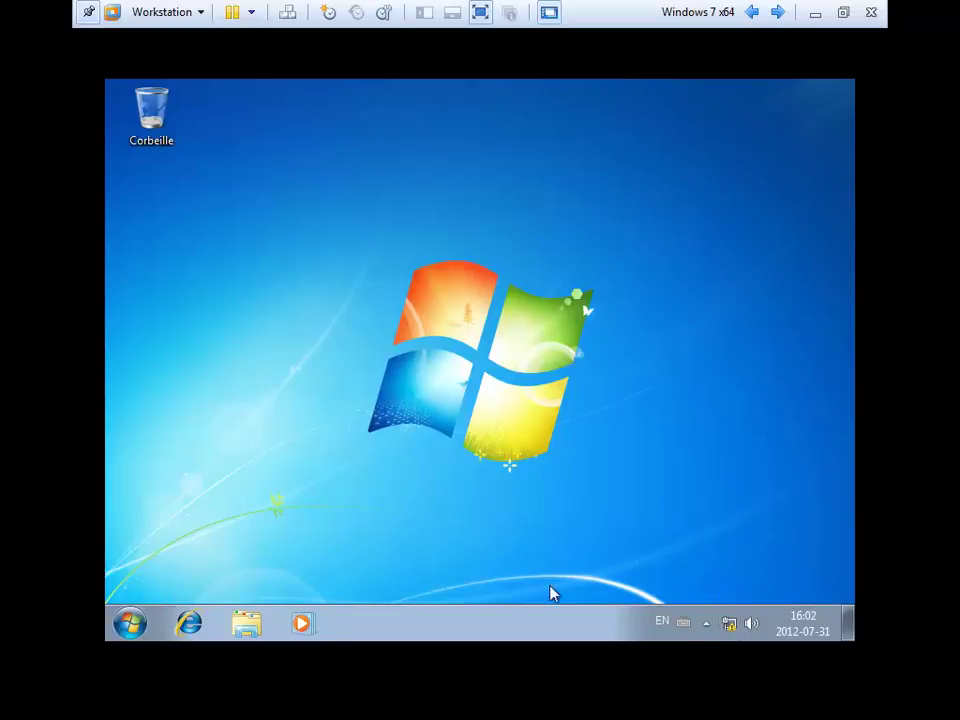
{"action": "left_click", "coordinate": [729, 623]}
{"action": "left_click", "coordinate": [735, 595]}
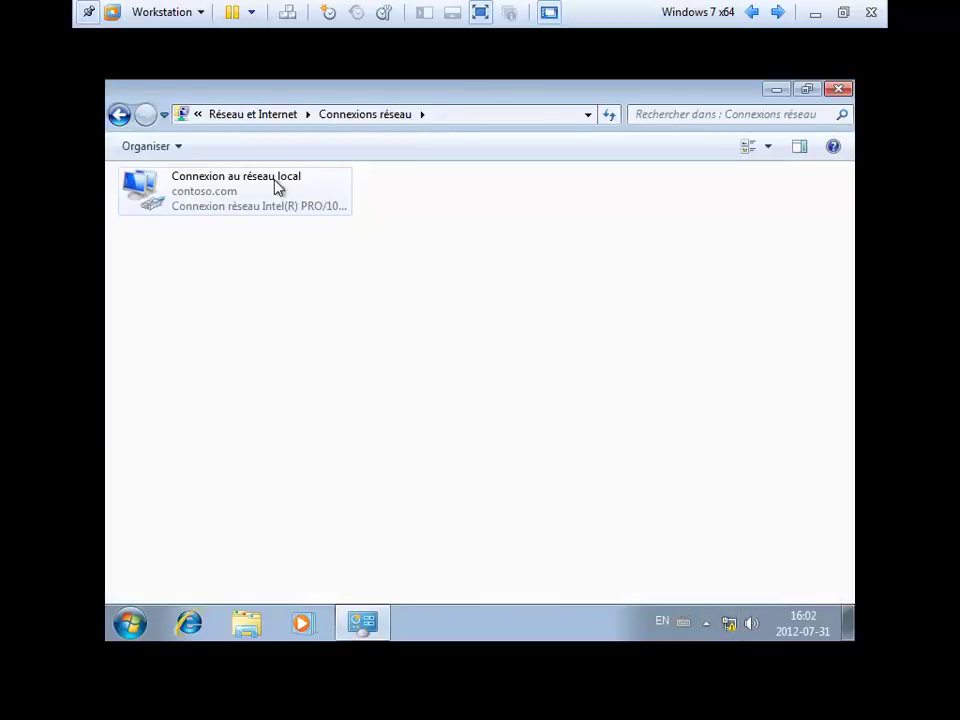
Step: Check the local area connection details: IPv4 192.168.1.30, DHCP lease dates, and gateway 192.168.1.1
{"action": "double_click", "coordinate": [274, 189]}
{"action": "left_click", "coordinate": [381, 337]}
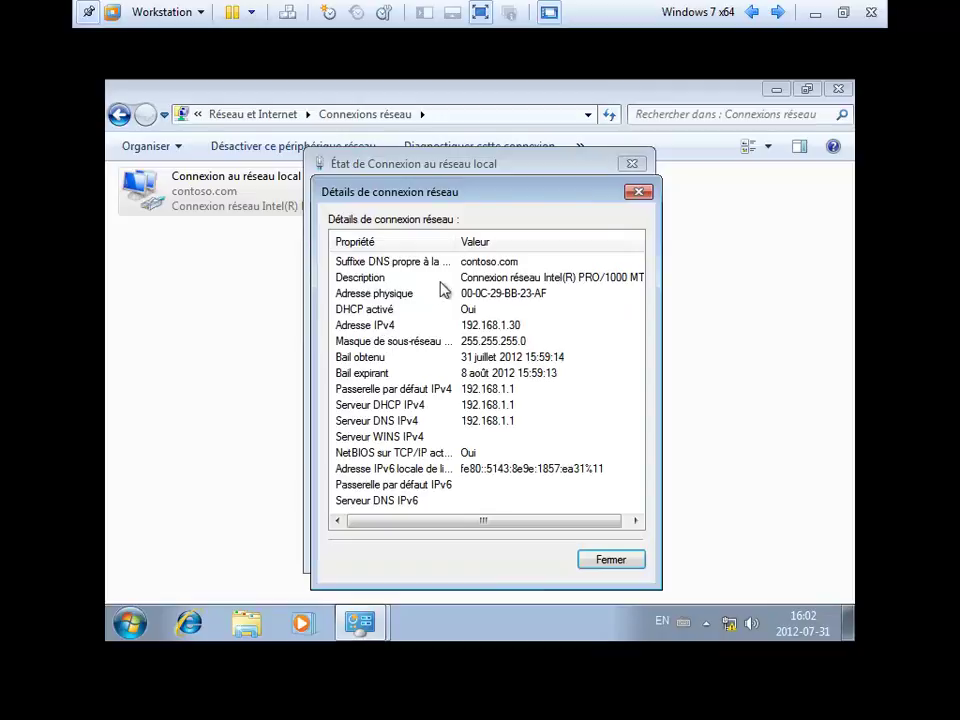
{"action": "left_click", "coordinate": [469, 328]}
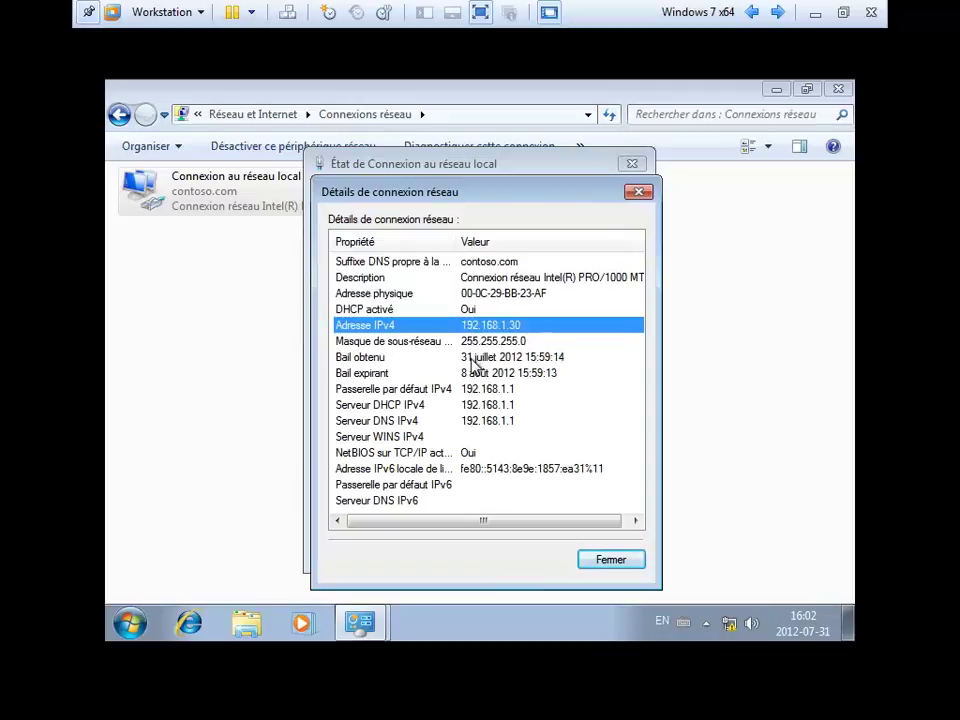
{"action": "left_click", "coordinate": [473, 362]}
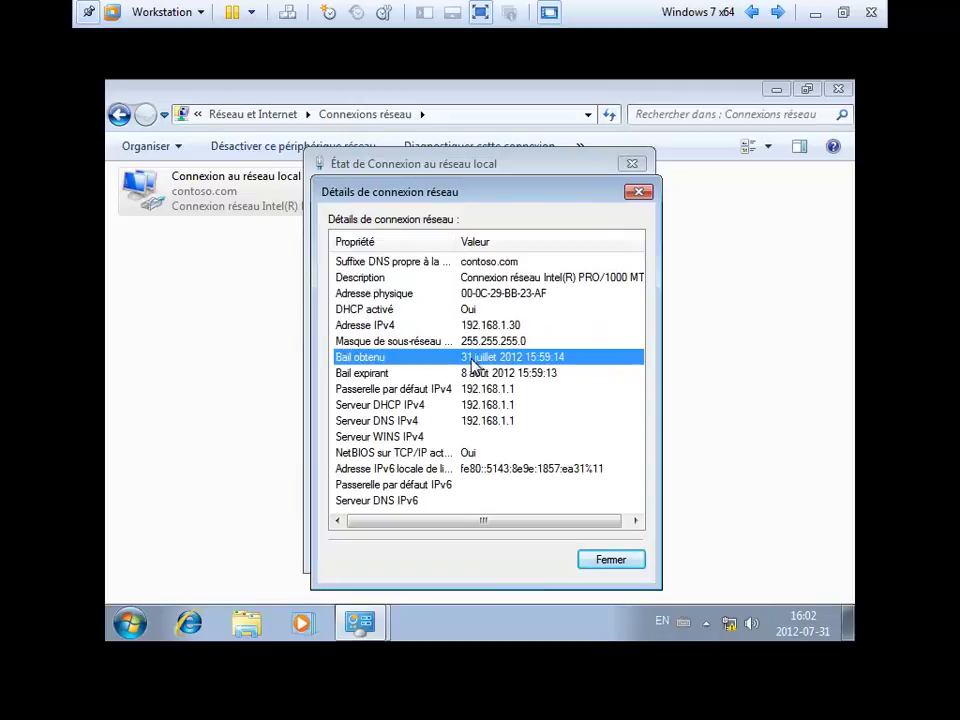
{"action": "left_click", "coordinate": [438, 374]}
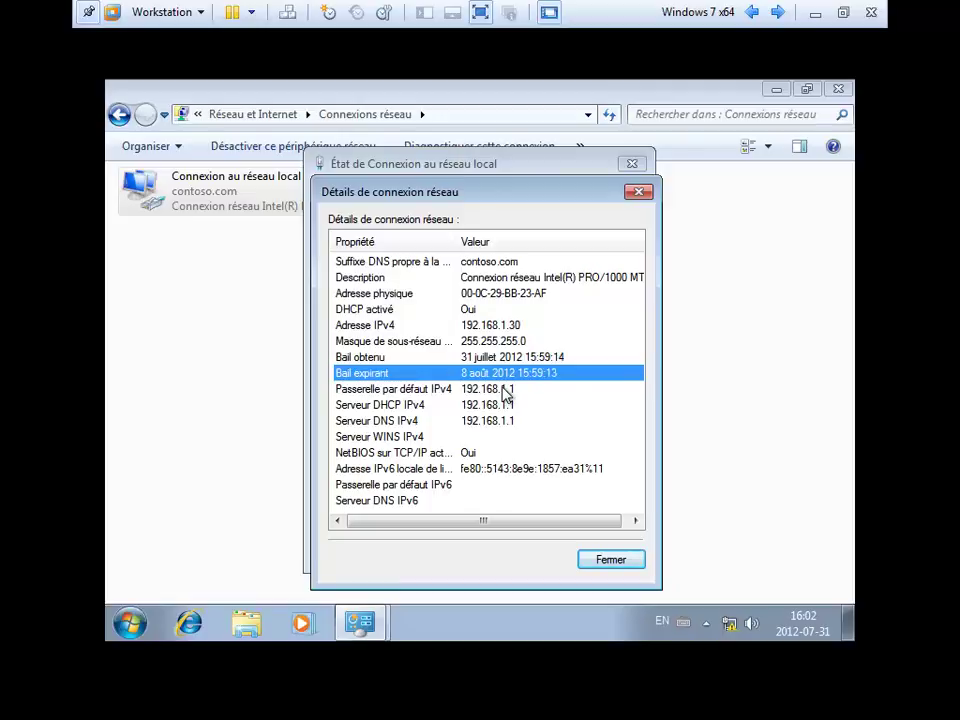
{"action": "left_click", "coordinate": [506, 390]}
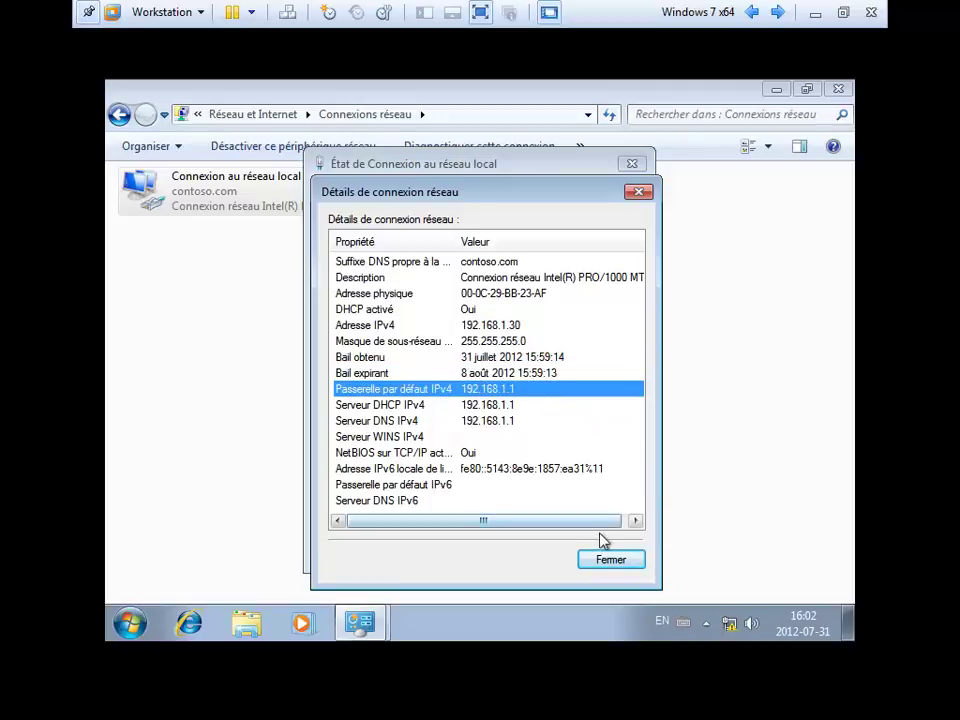
Step: Close the details, status and Network Connections windows, then minimize VMware Workstation
{"action": "left_click", "coordinate": [622, 566]}
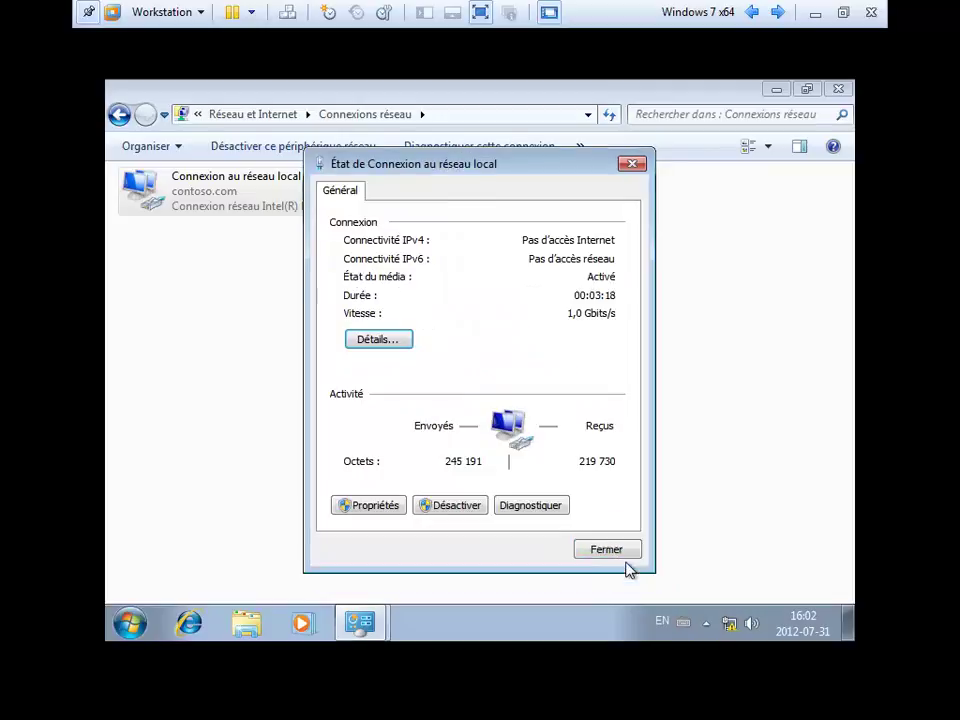
{"action": "left_click", "coordinate": [622, 556]}
{"action": "left_click", "coordinate": [443, 456]}
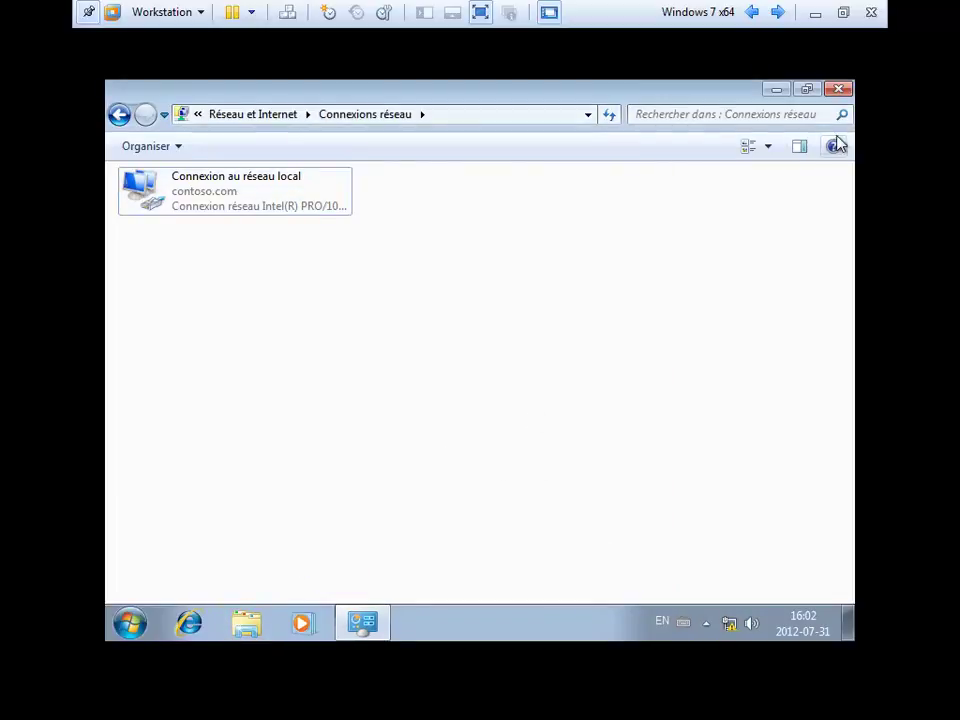
{"action": "left_click", "coordinate": [839, 89]}
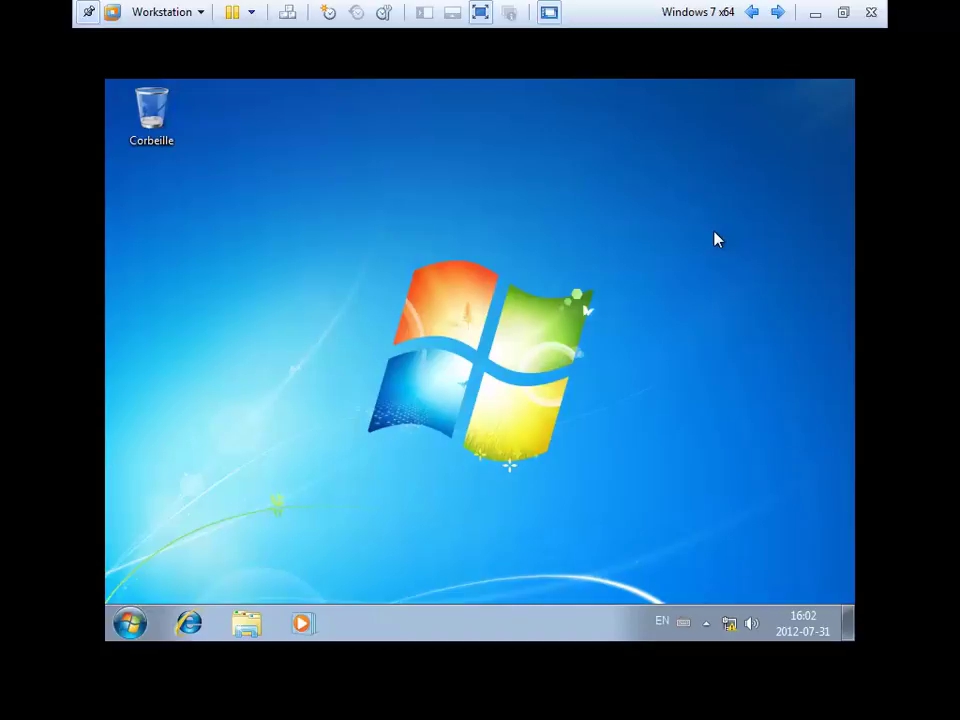
{"action": "left_click", "coordinate": [815, 14]}
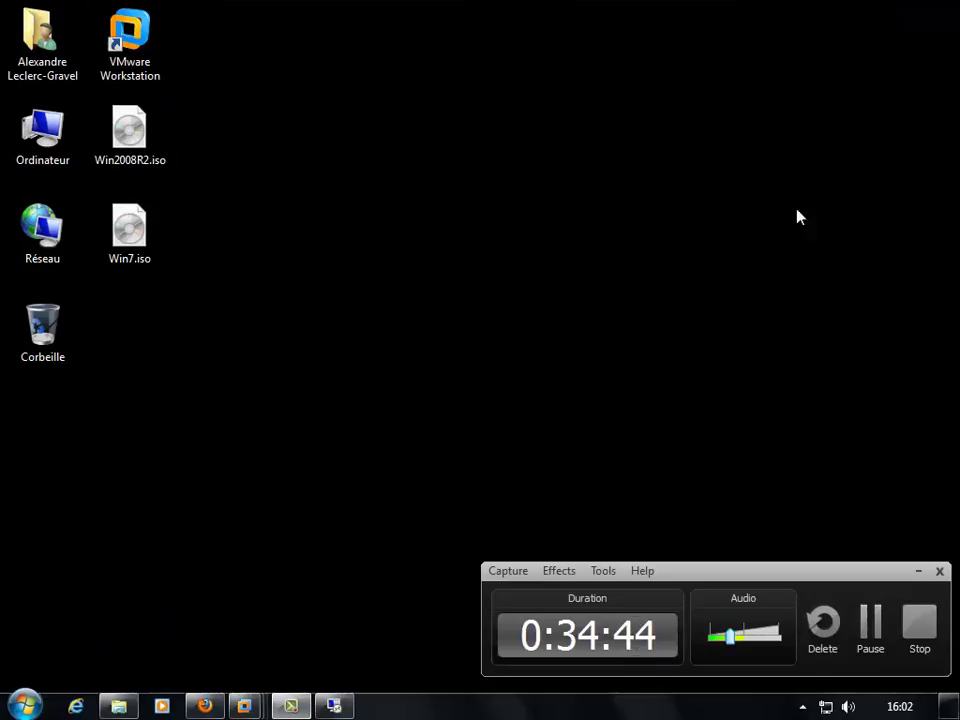